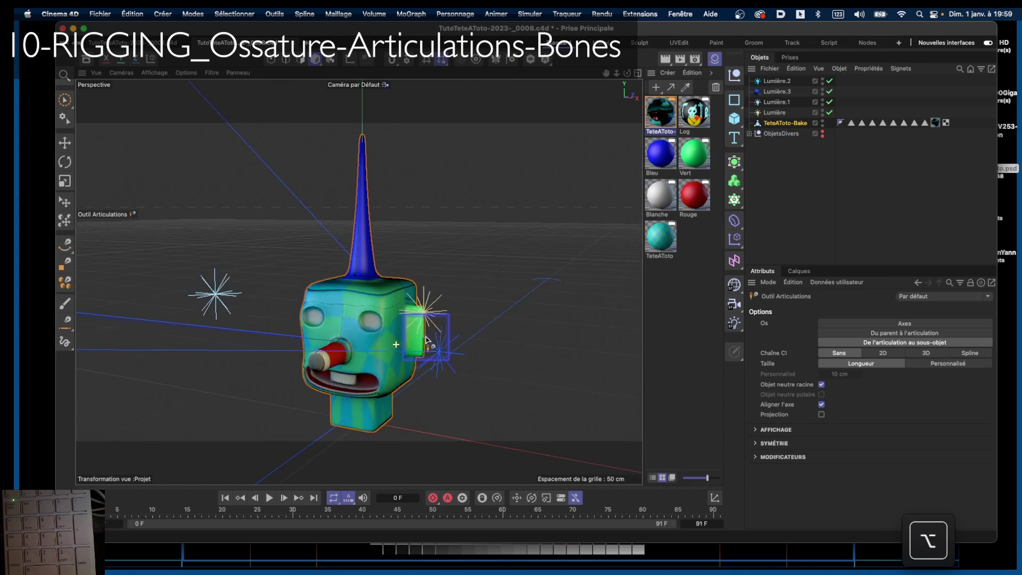
In the maximised front view, use Outil Articulations to draw a joint chain from the neck's base up to the nose
left_click(638, 78)
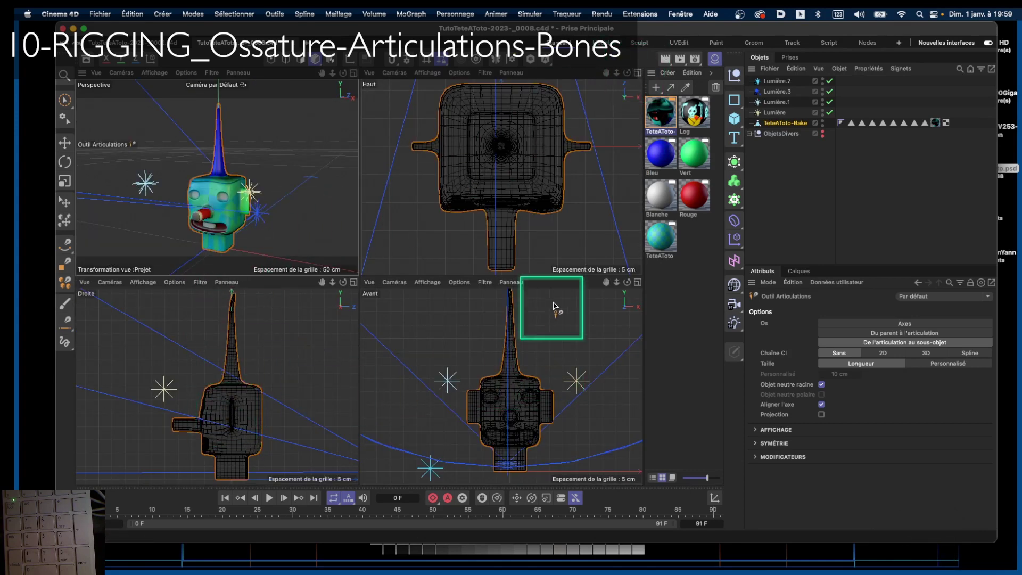
left_click(637, 282)
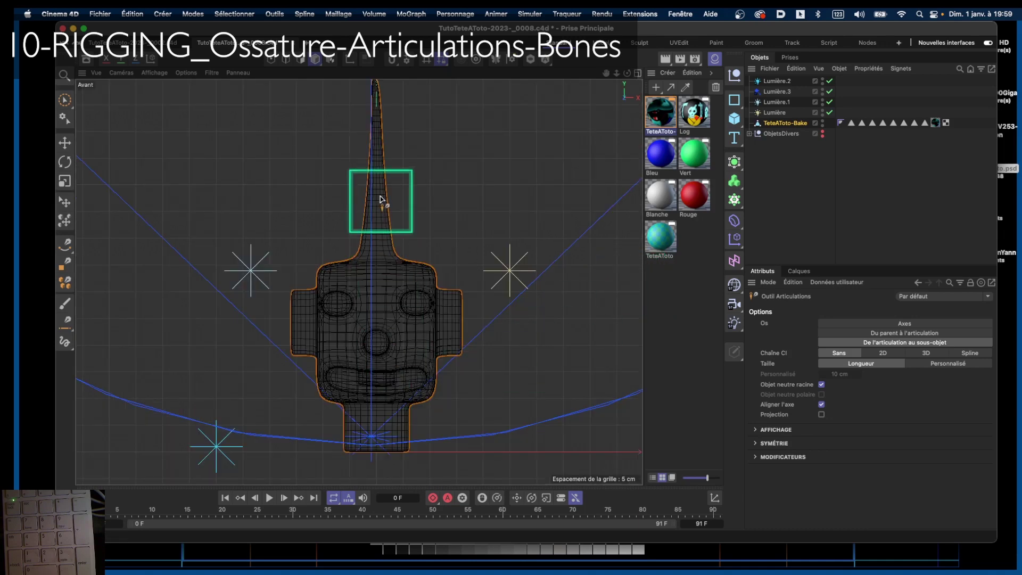
left_click_drag(617, 73, 617, 89)
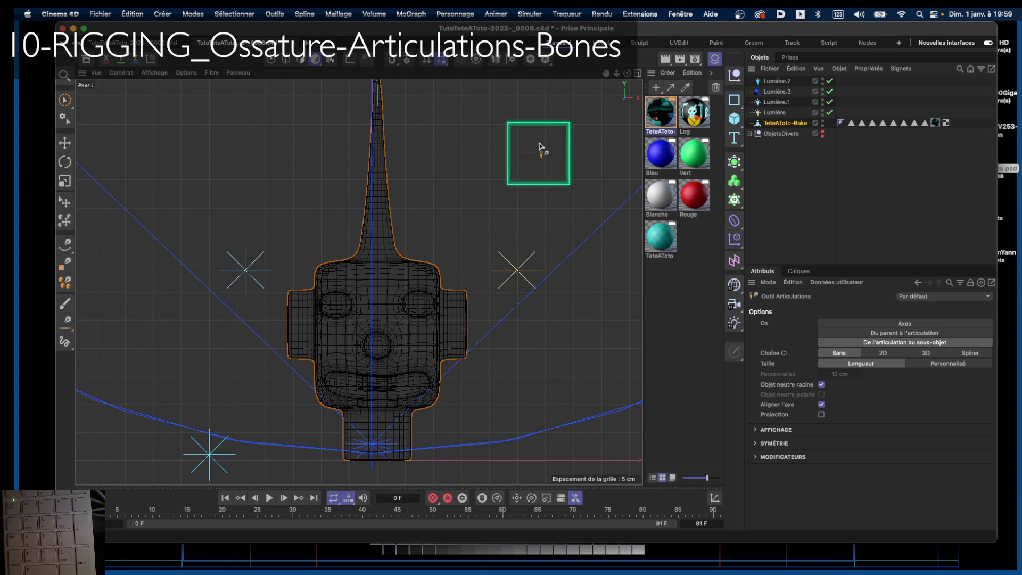
left_click(455, 14)
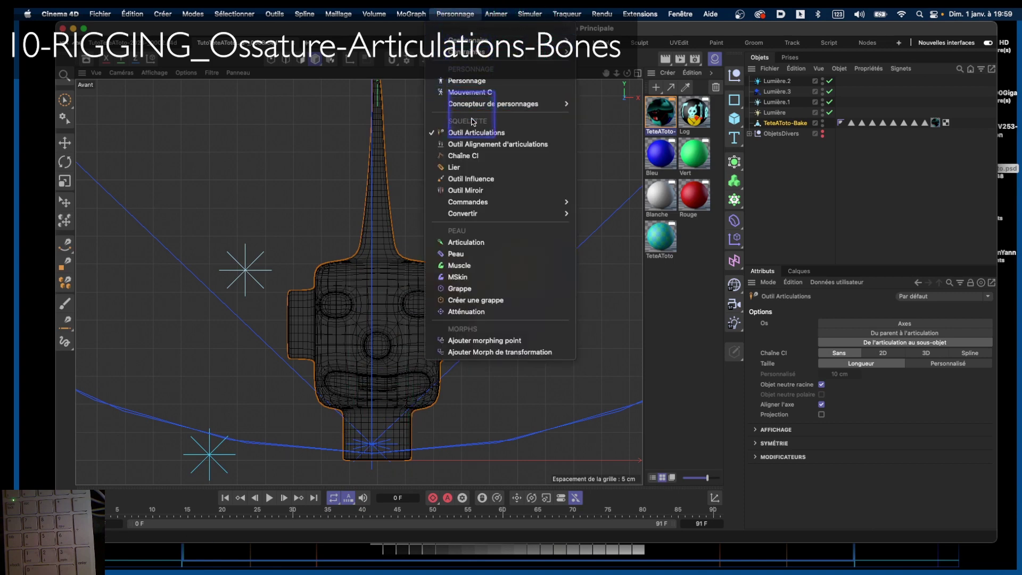
left_click(496, 137)
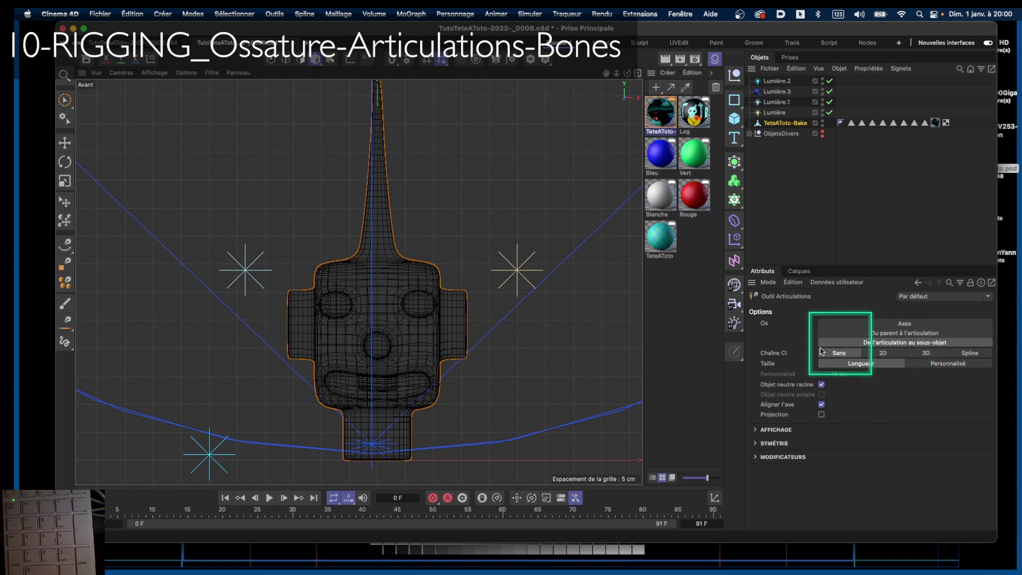
left_click(378, 463, "ctrl")
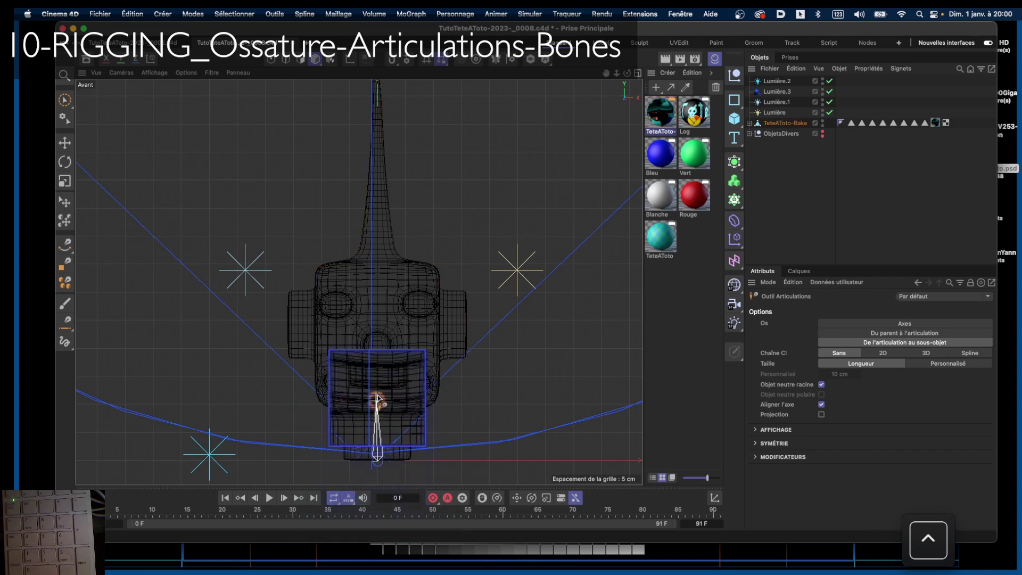
left_click_drag(377, 399, 375, 442, "ctrl")
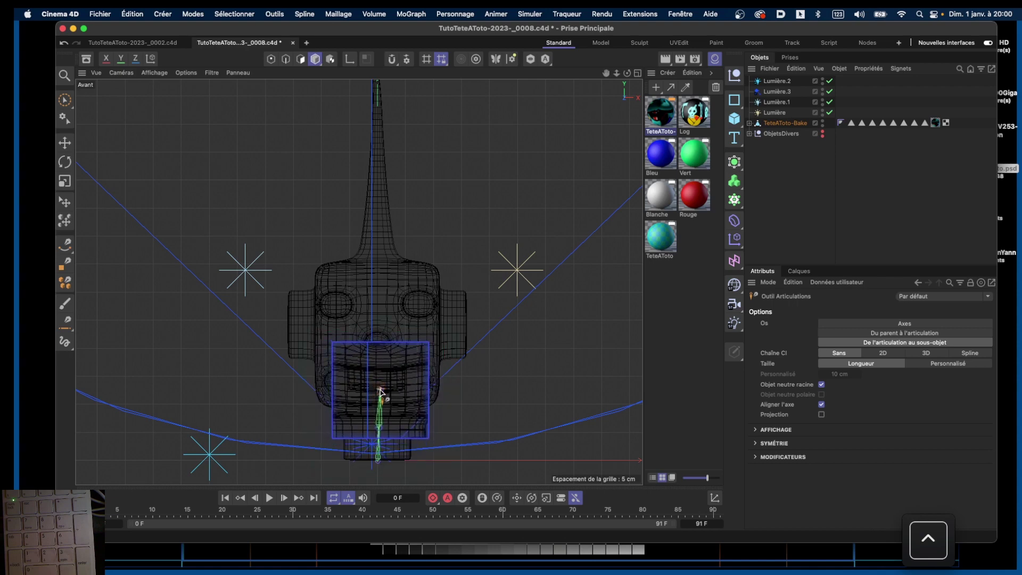
left_click_drag(376, 357, 382, 351)
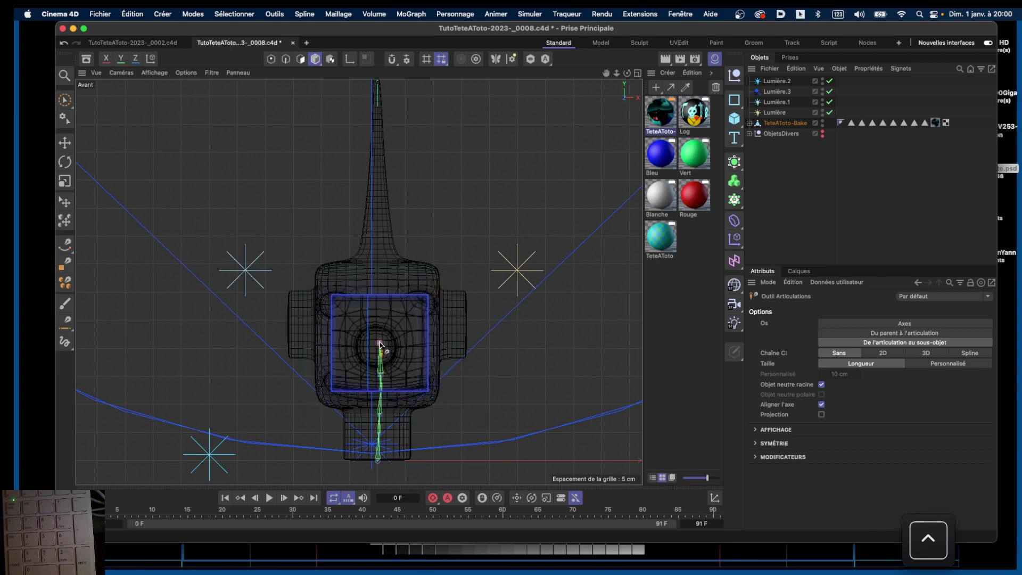
Extend the joint chain from the nose through the top of the head to the tip of the horn
left_click_drag(375, 334, 381, 193)
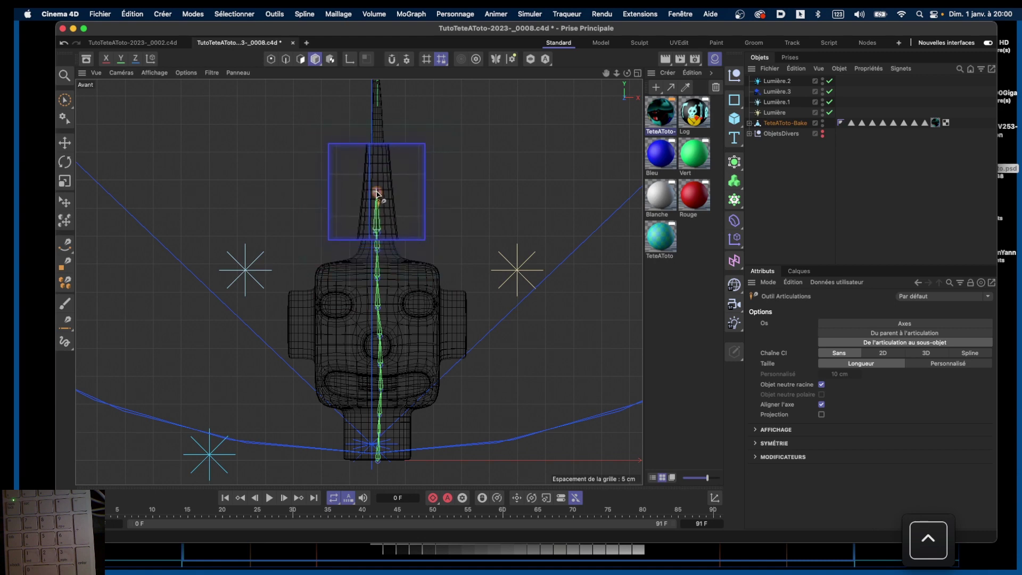
left_click(378, 168, "ctrl")
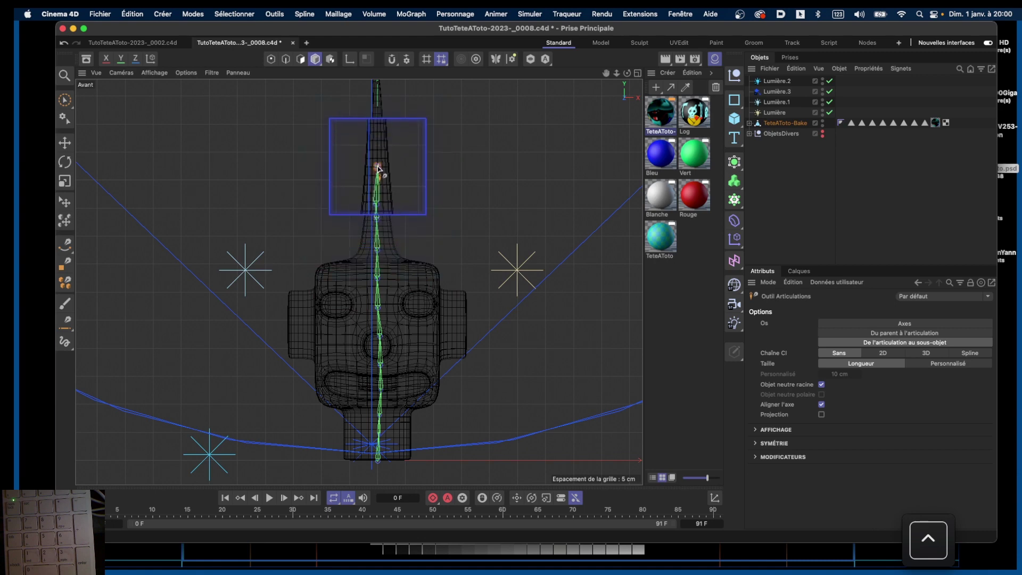
left_click(380, 153, "ctrl")
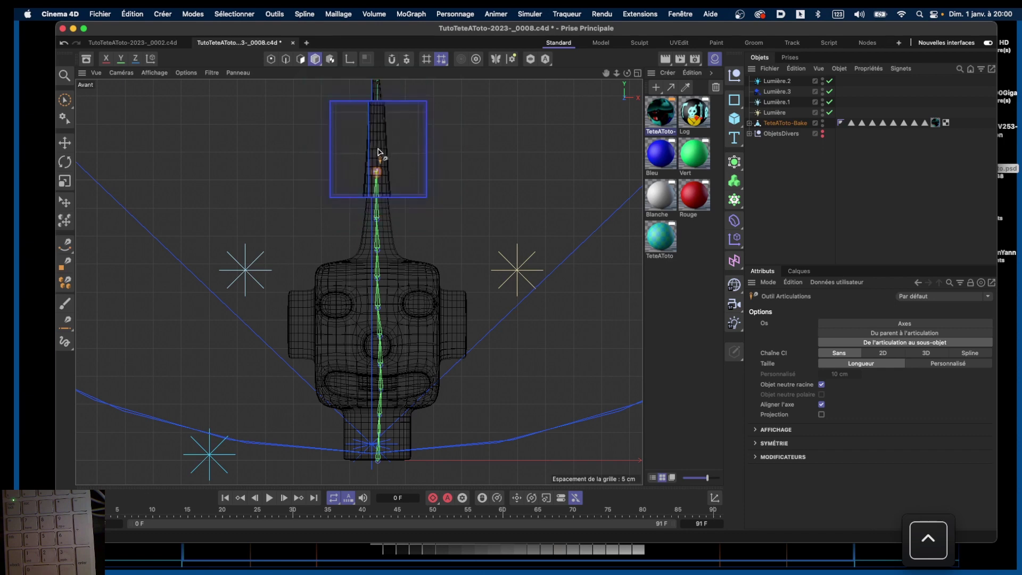
left_click(377, 117, "ctrl")
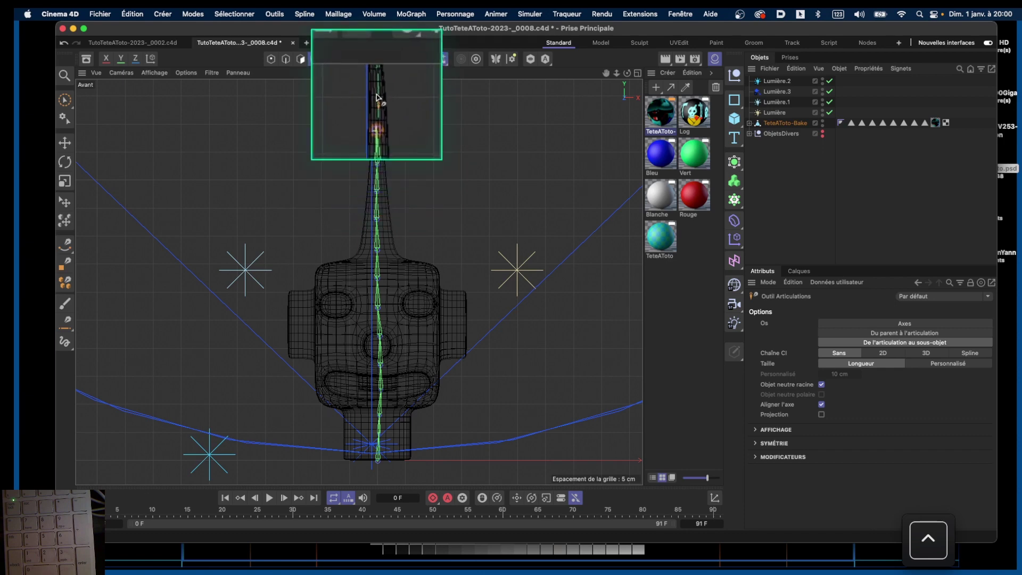
left_click(376, 93, "ctrl")
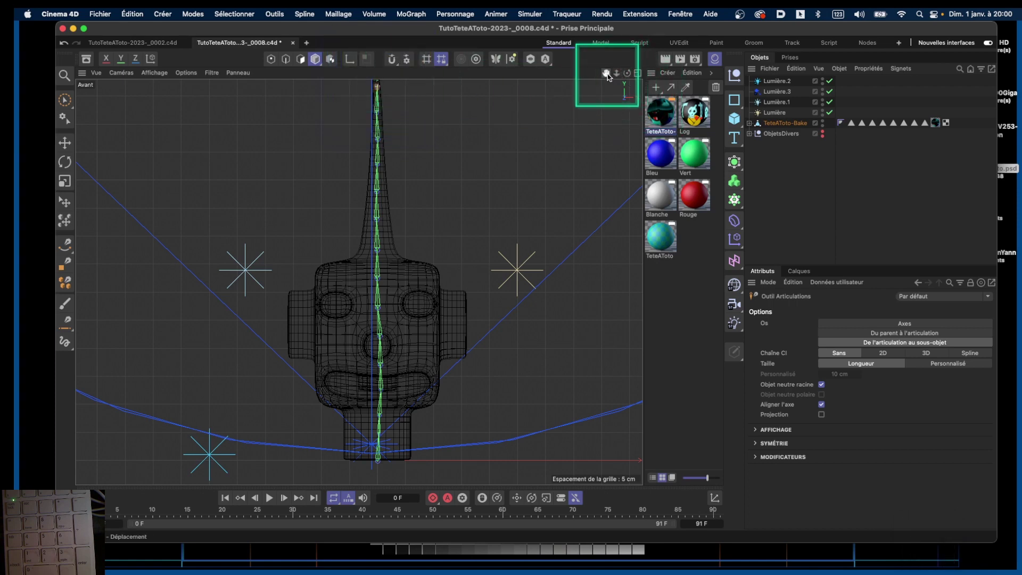
left_click_drag(607, 76, 608, 153)
left_click_drag(416, 202, 380, 158, "ctrl")
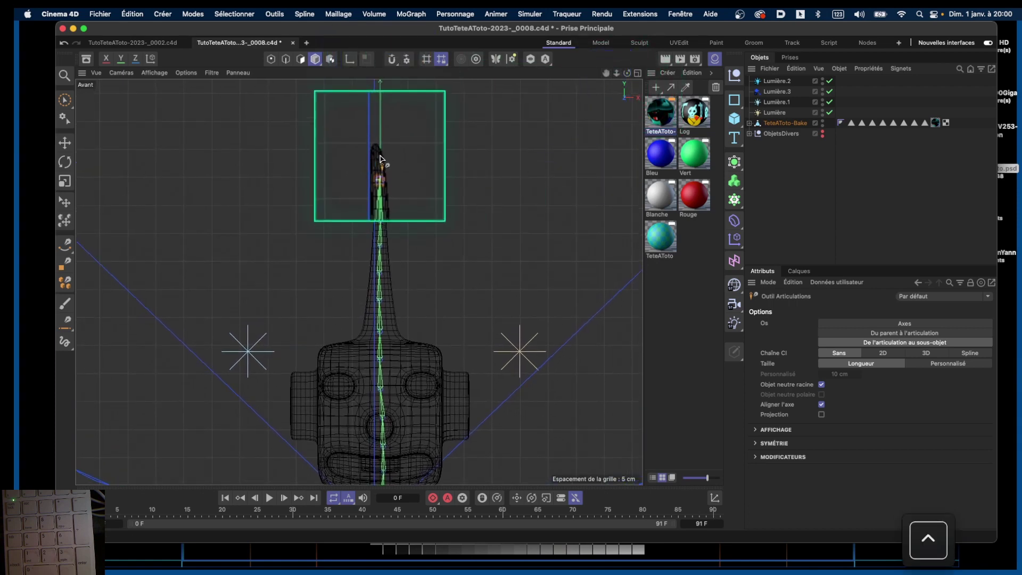
left_click(394, 319, "ctrl")
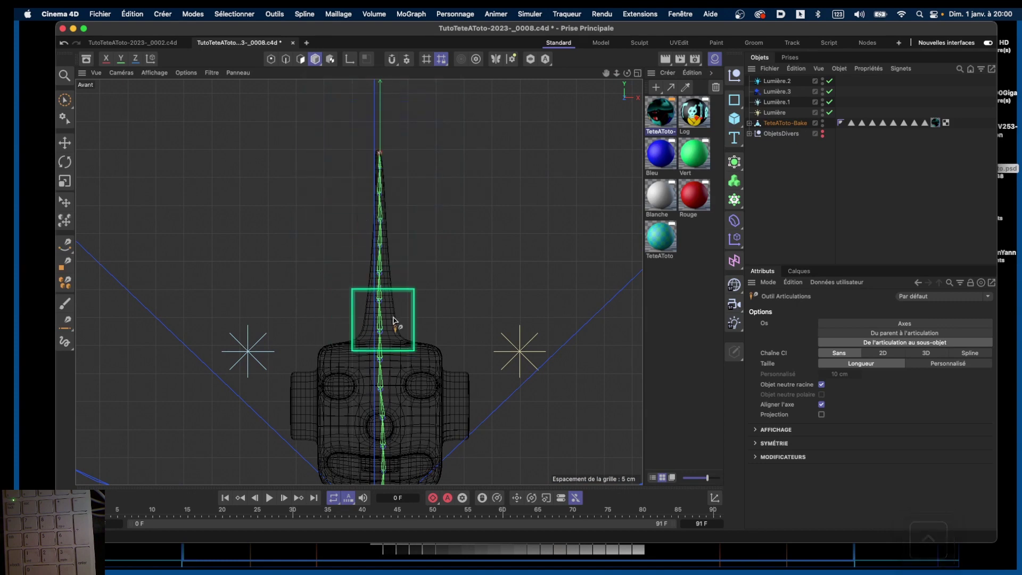
Expand the TeteAToto-Bake hierarchy fully and inspect the joint chain's placement inside the head from several angles in the perspective view
left_click(749, 124, "ctrl")
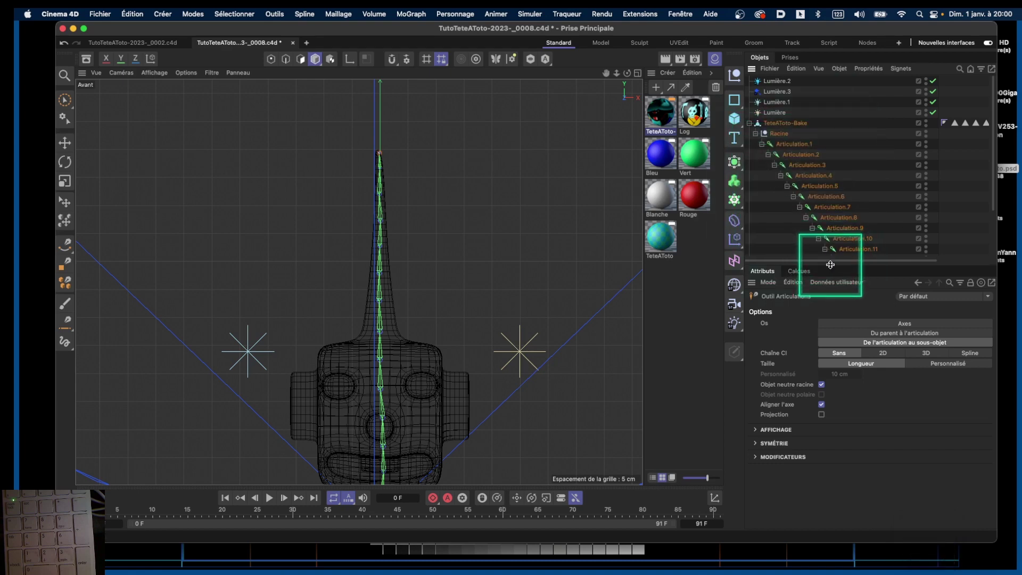
left_click_drag(829, 264, 841, 336)
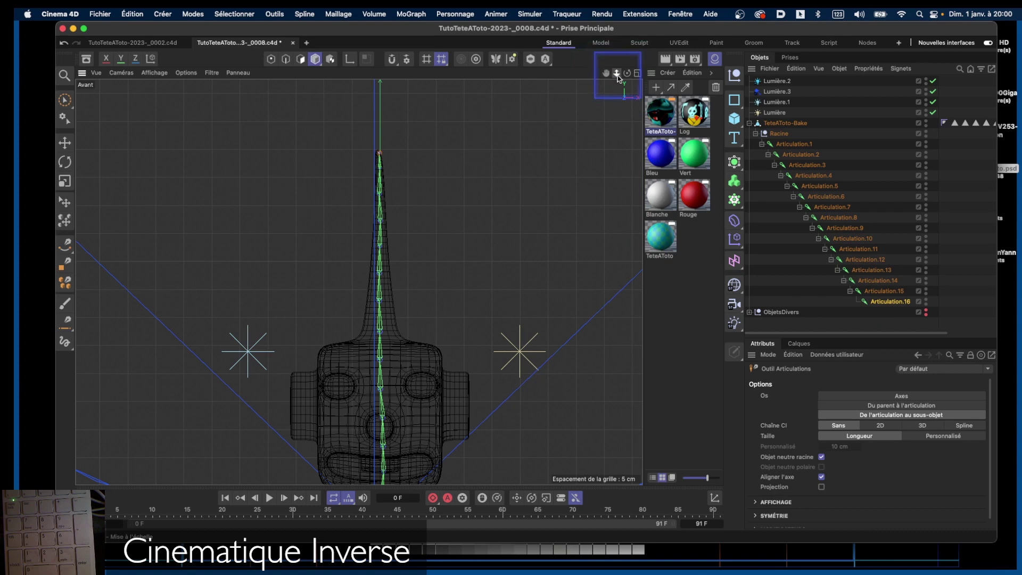
left_click_drag(618, 77, 601, 94)
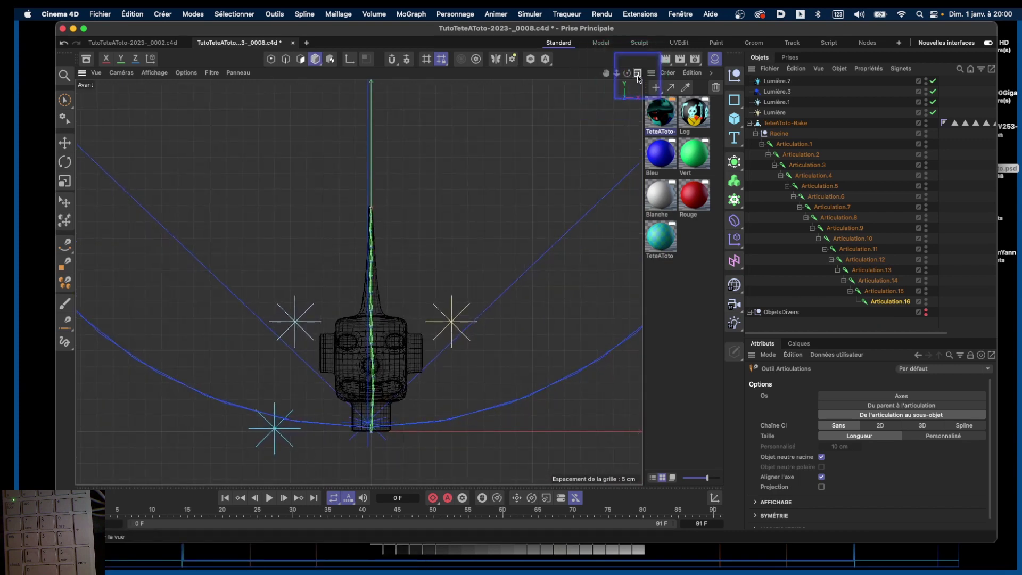
left_click(638, 74)
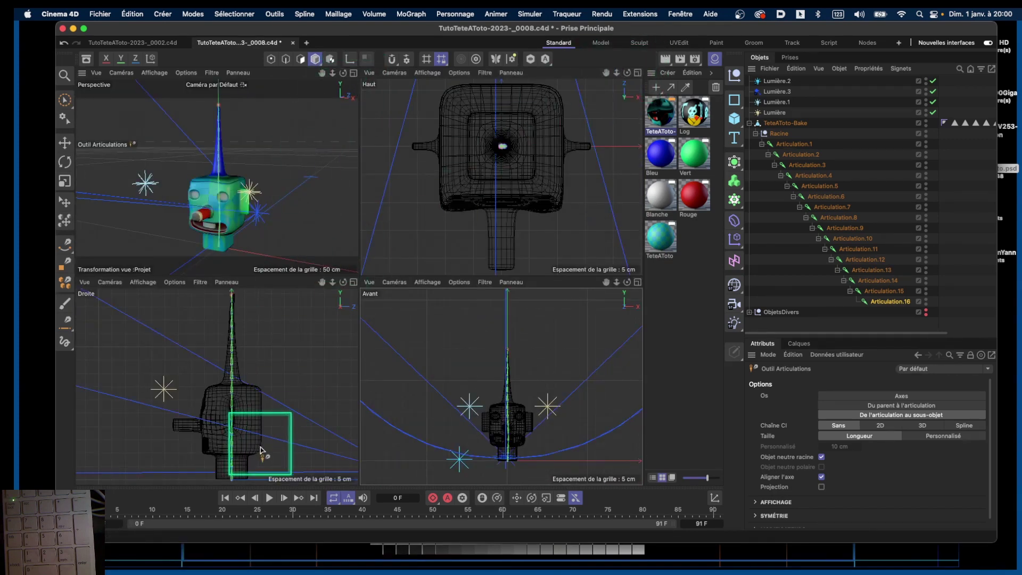
left_click(353, 74)
left_click_drag(628, 75, 509, 92)
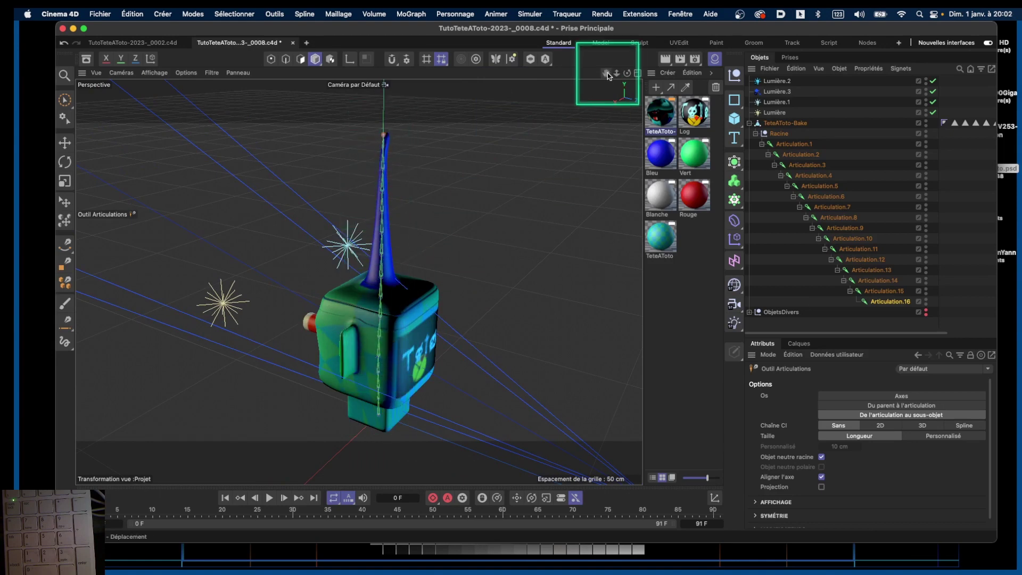
left_click_drag(625, 76, 769, 122)
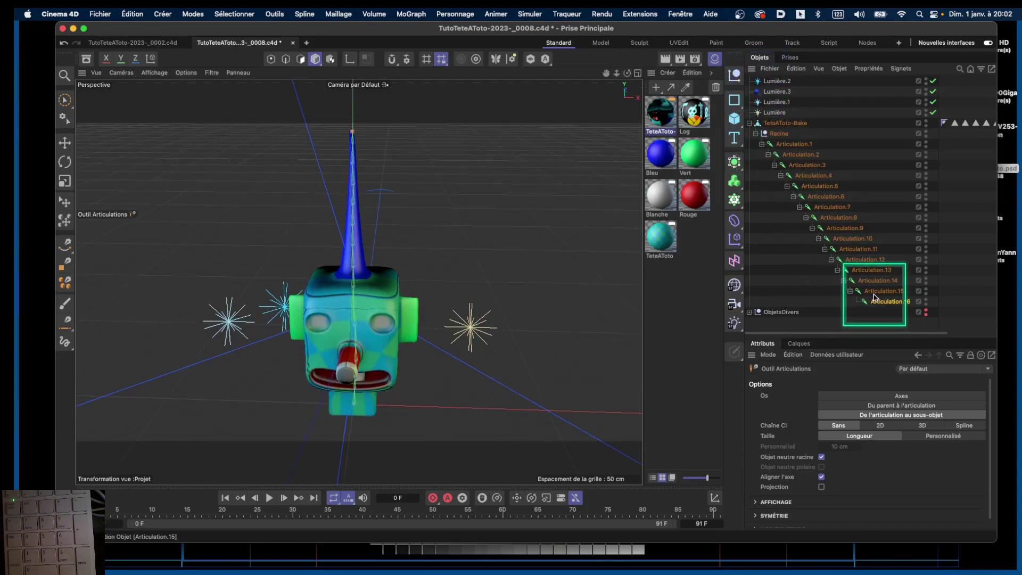
Bind TeteAToto-Bake to Racine and Articulation.1 through Articulation.16 with Lier in Carte d'influences mode, and select the Peau object
left_click(784, 123)
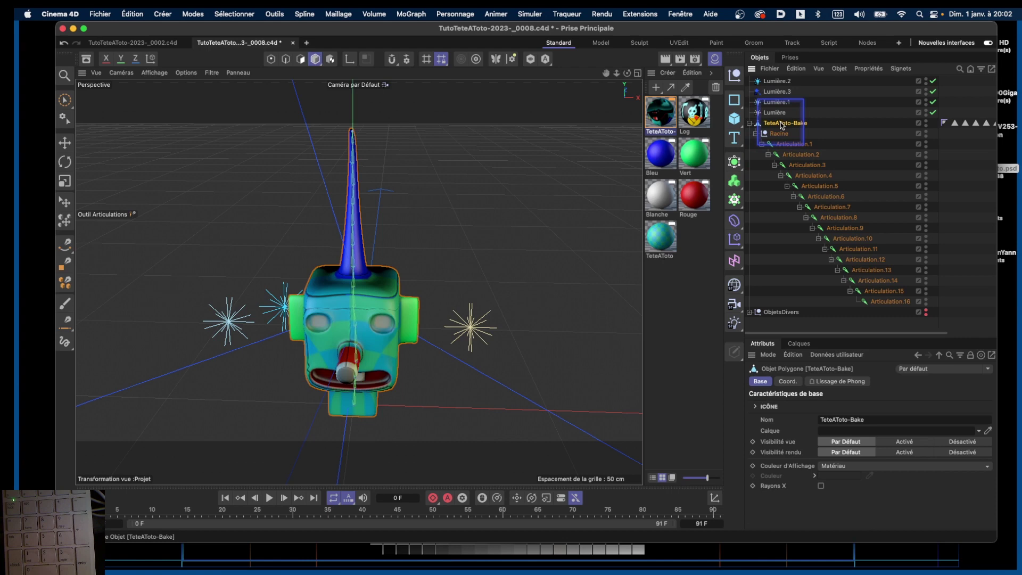
left_click(890, 303, "shift")
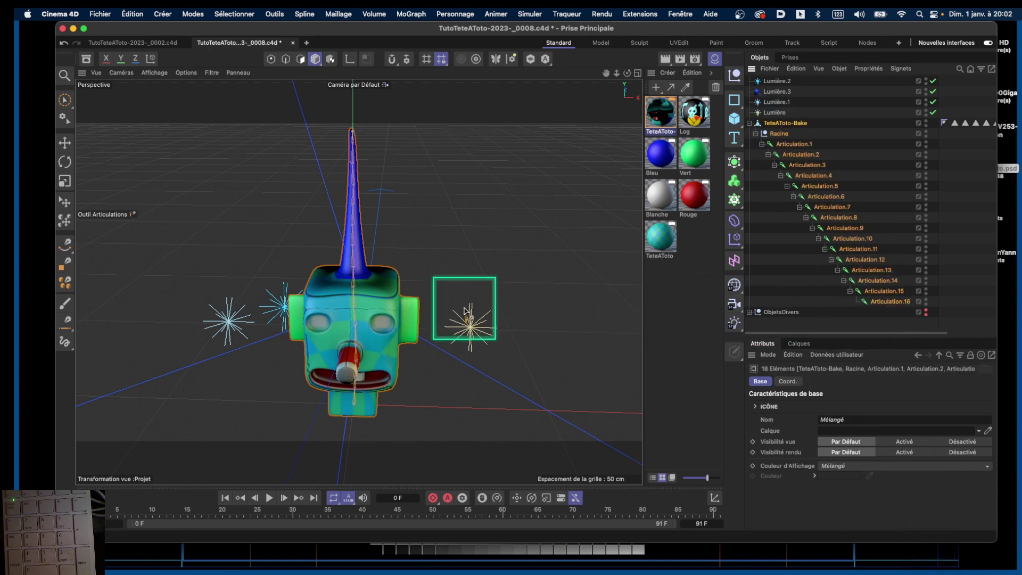
left_click(455, 15)
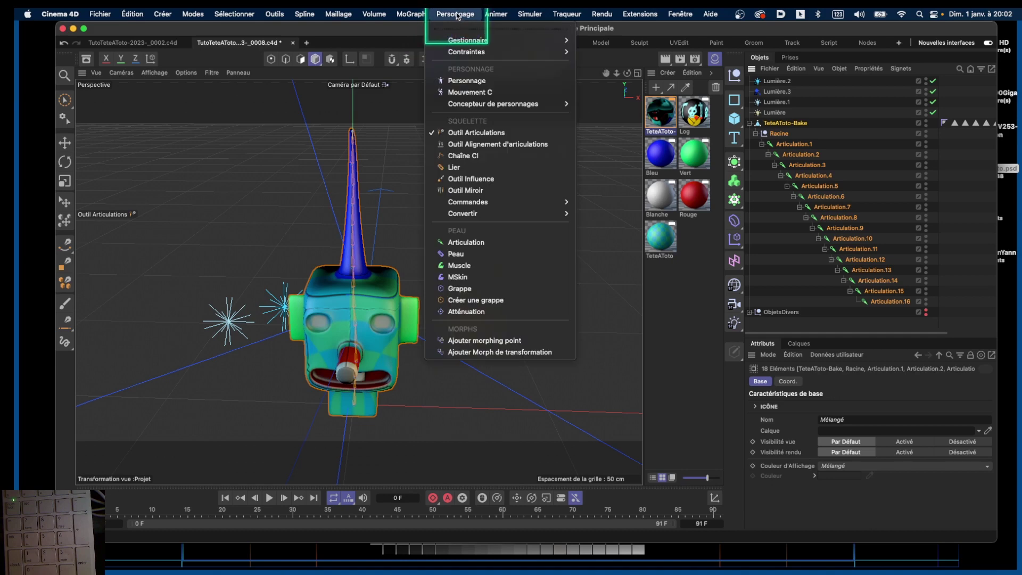
left_click(457, 170)
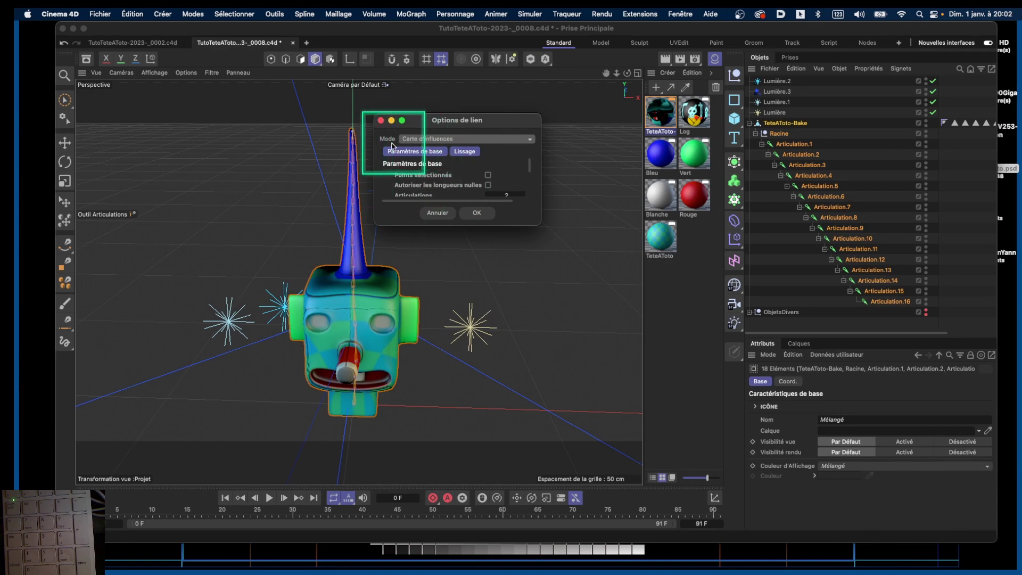
left_click_drag(474, 120, 524, 101)
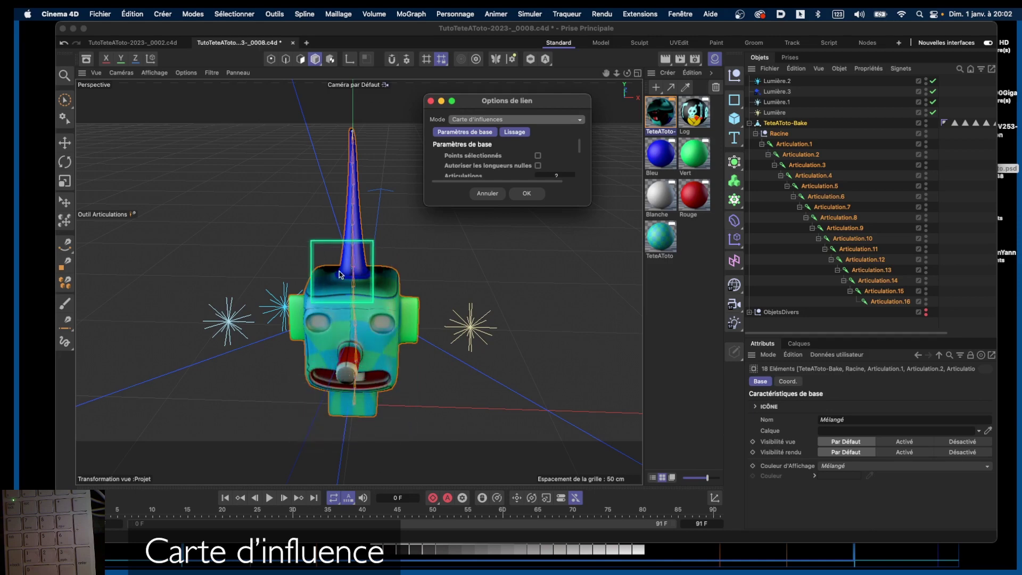
left_click(527, 194)
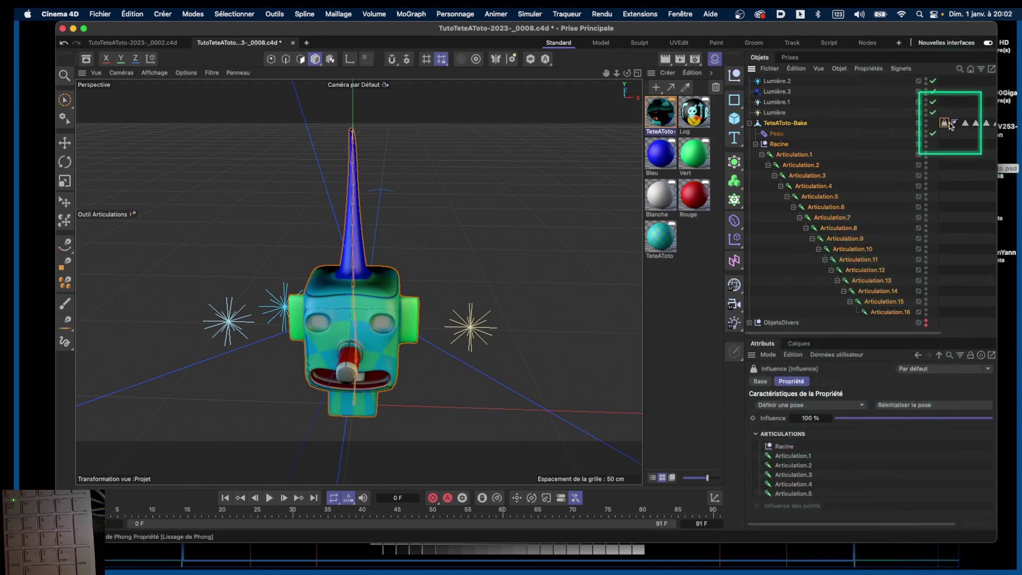
left_click(777, 134)
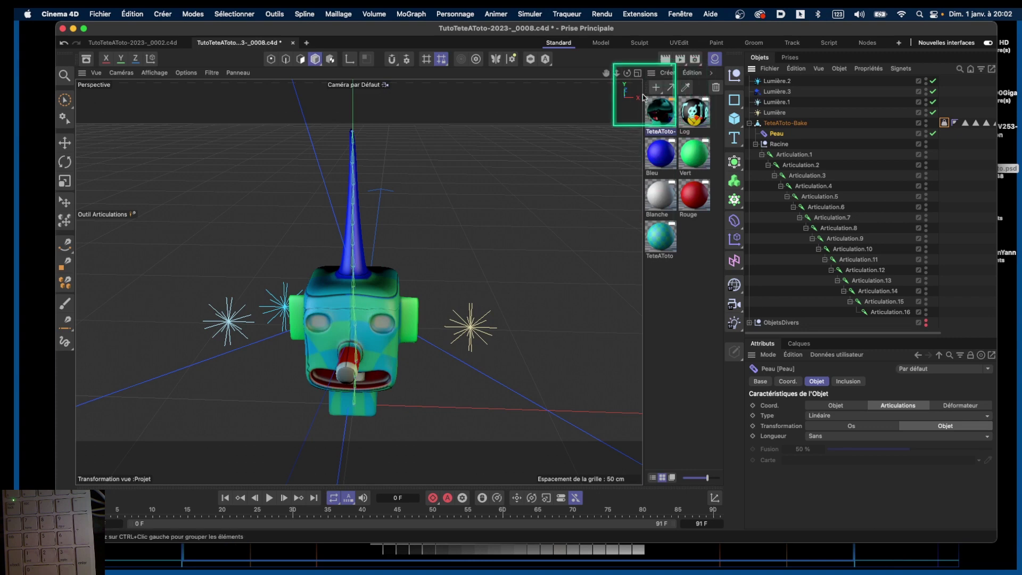
Test the binding by rotating Articulation.8 slightly at the horn's base twice, undoing each rotation
left_click_drag(627, 78, 600, 58)
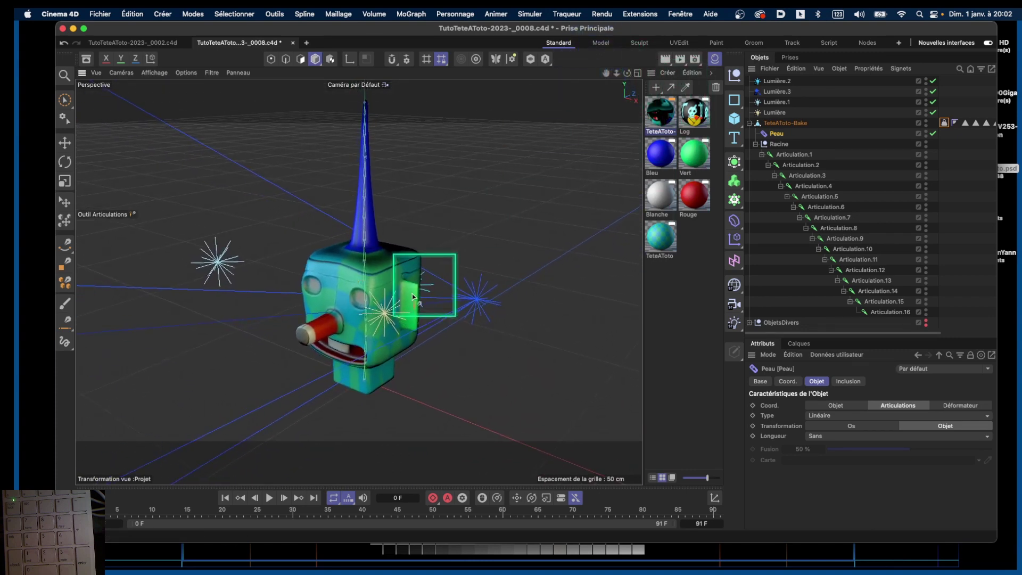
left_click(833, 230)
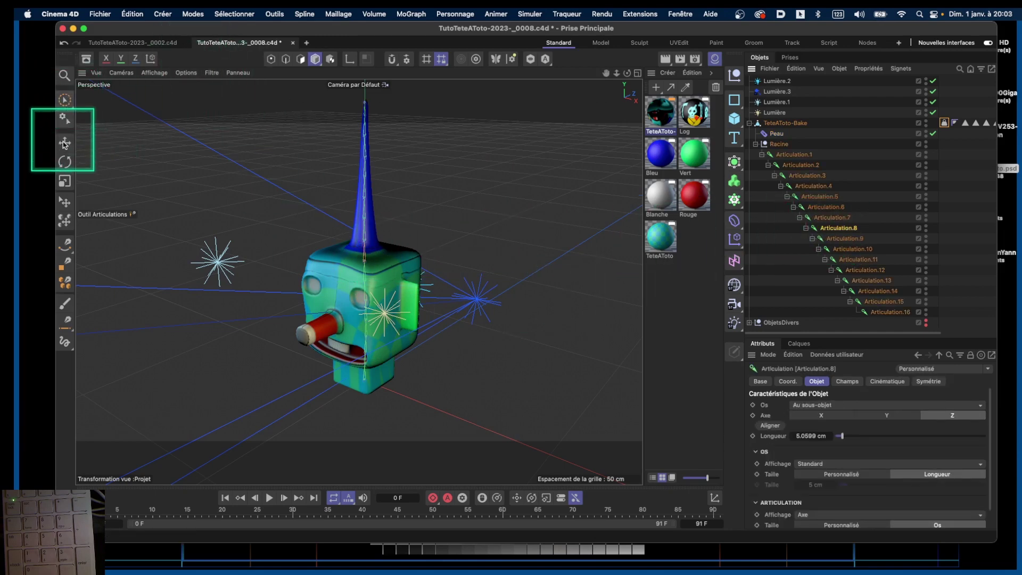
left_click(65, 162)
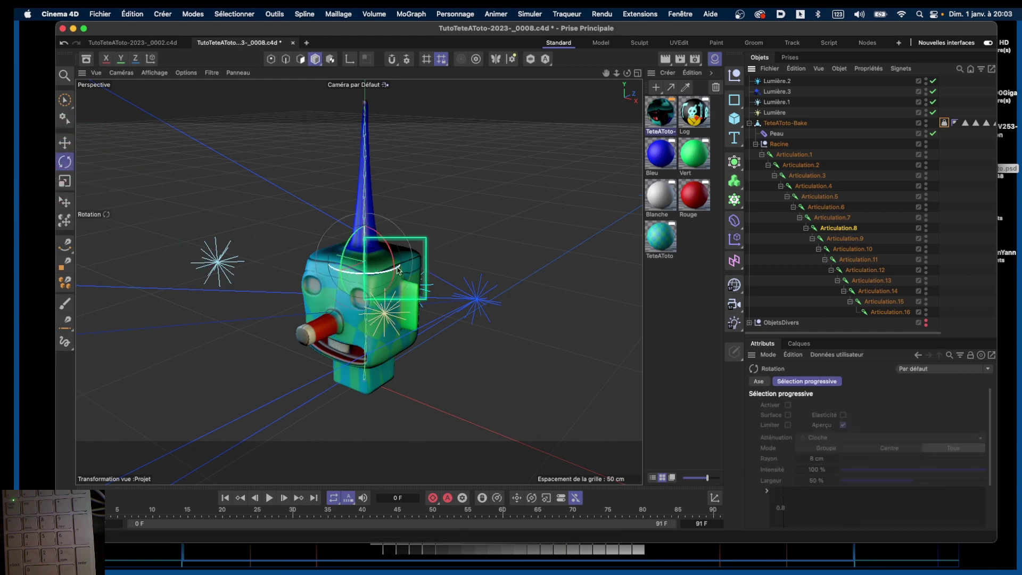
mouse_move(392, 255)
left_mouse_down()
mouse_move(399, 246)
mouse_move(387, 242)
mouse_move(398, 253)
left_mouse_up()
key("super+z")
scroll(397, 263, "up", 6, "alt")
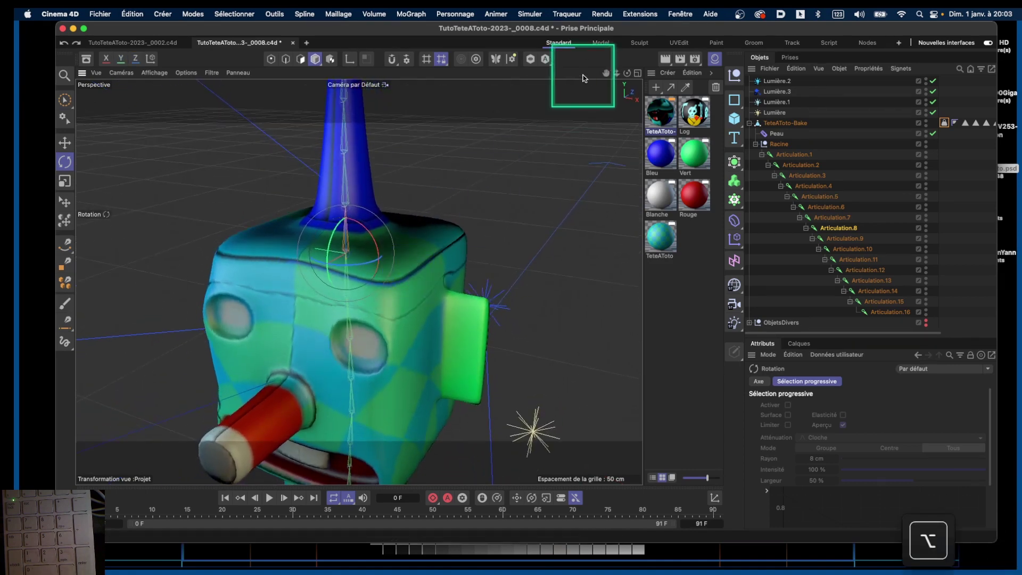
scroll(566, 102, "down", 6, "alt")
scroll(569, 100, "up", 1, "alt")
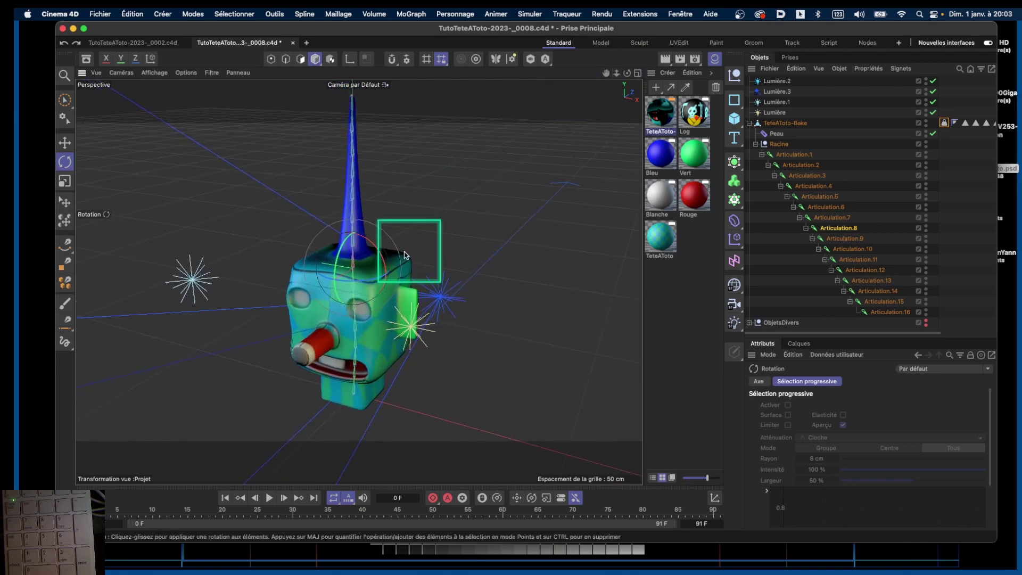
left_click_drag(374, 245, 384, 246)
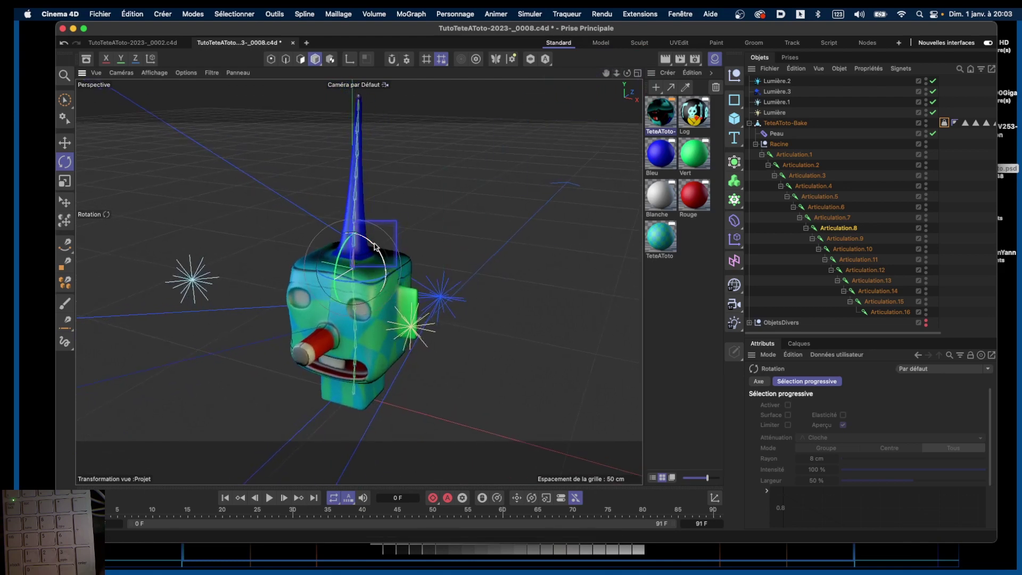
key("super+z")
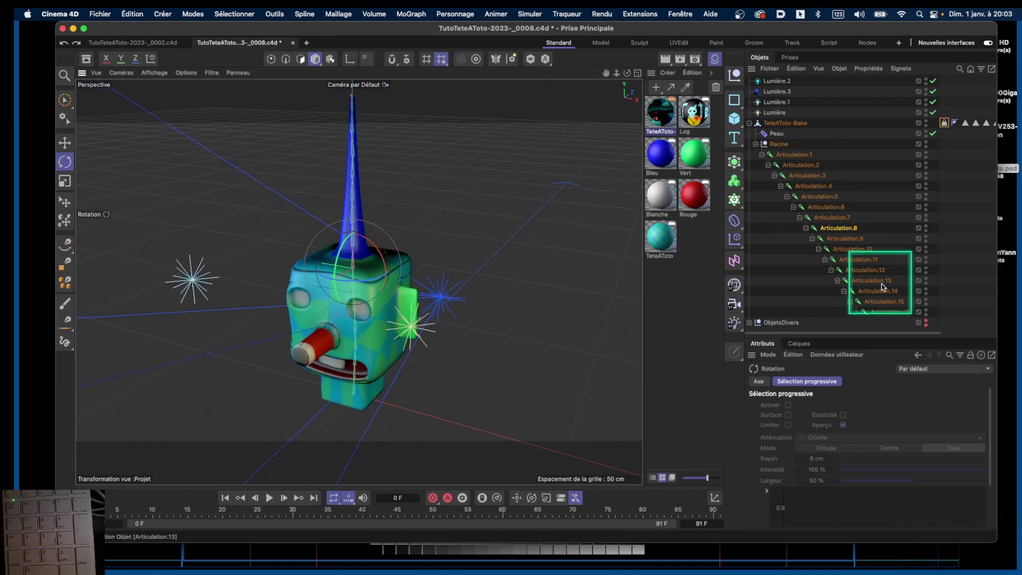
Test the deformation at the horn's tip by rotating Articulation.15 towards the back of the head
left_click(881, 313)
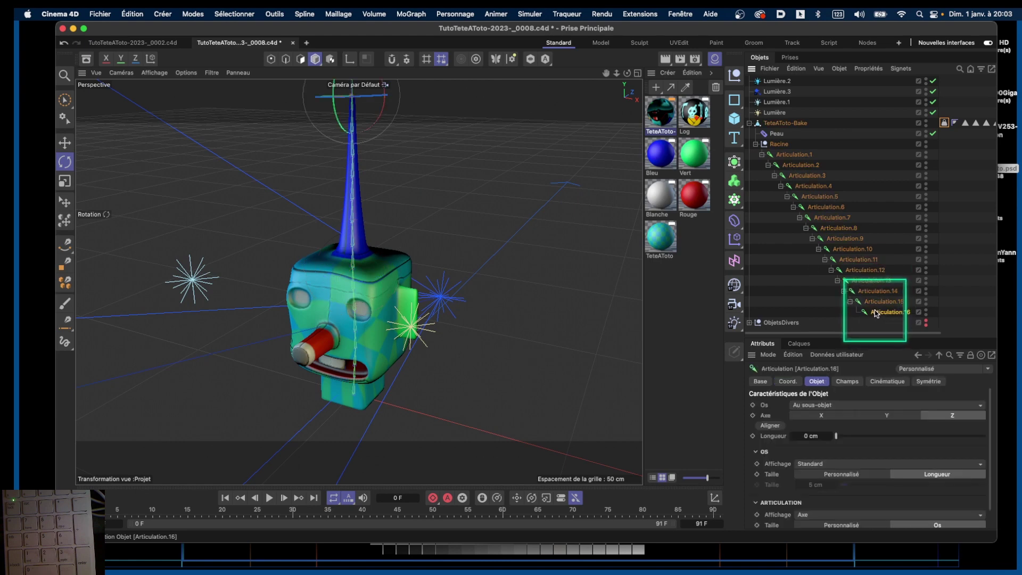
left_click(875, 302)
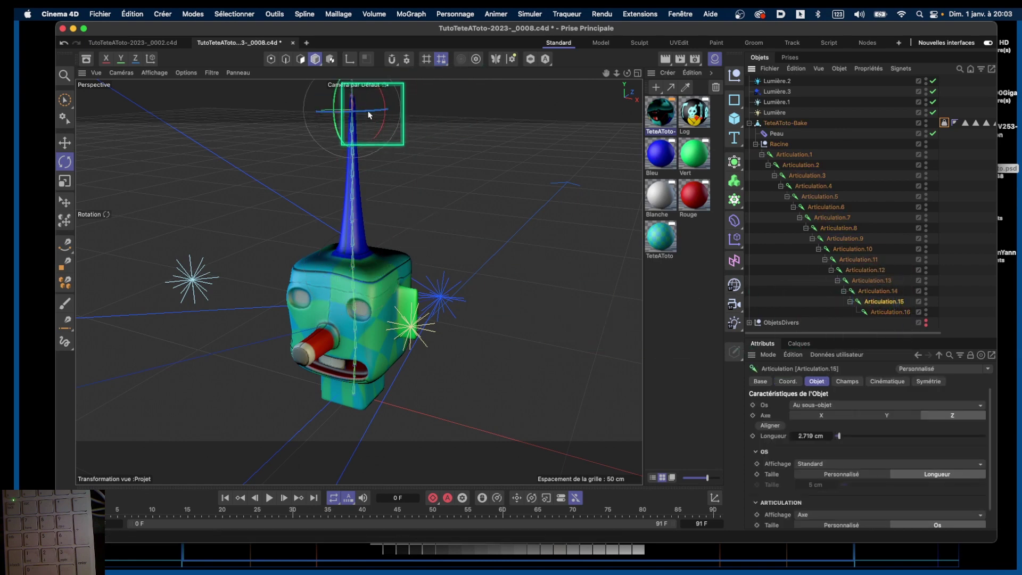
left_click_drag(342, 136, 384, 130)
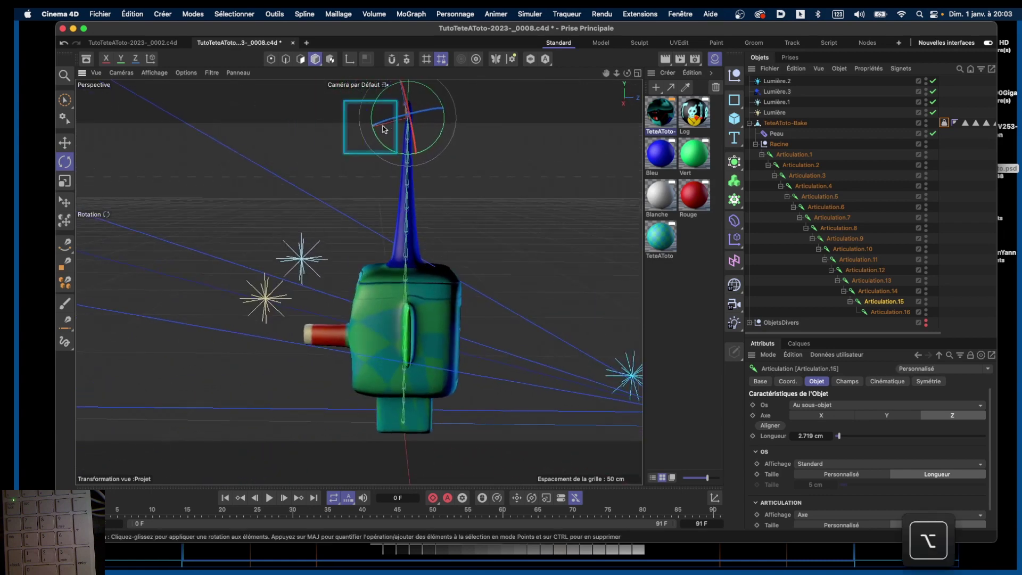
left_click_drag(433, 107, 455, 113)
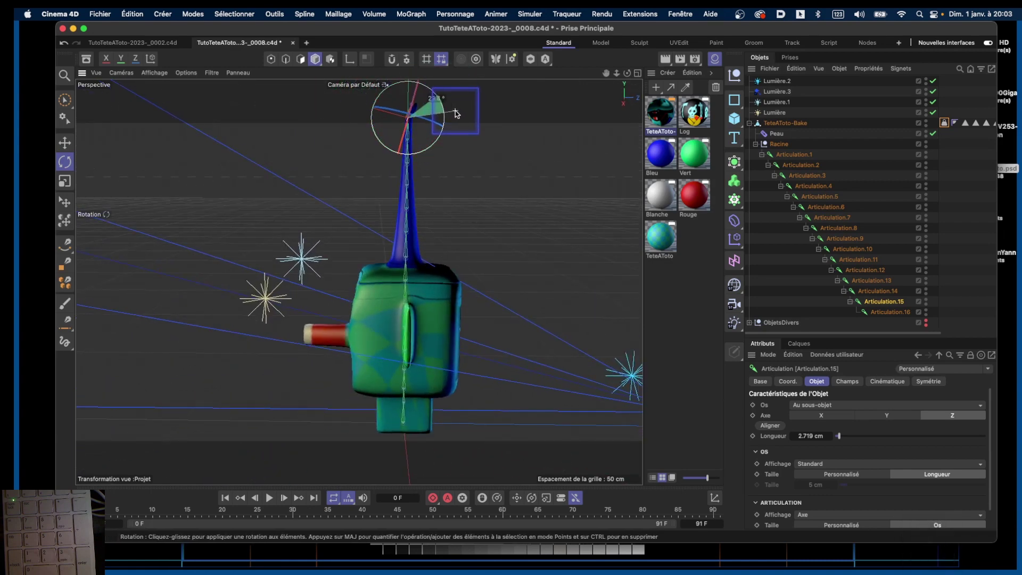
Test a progressive bend of the horn by rotating its middle joints, Articulation.10 through Articulation.12
left_click(838, 229)
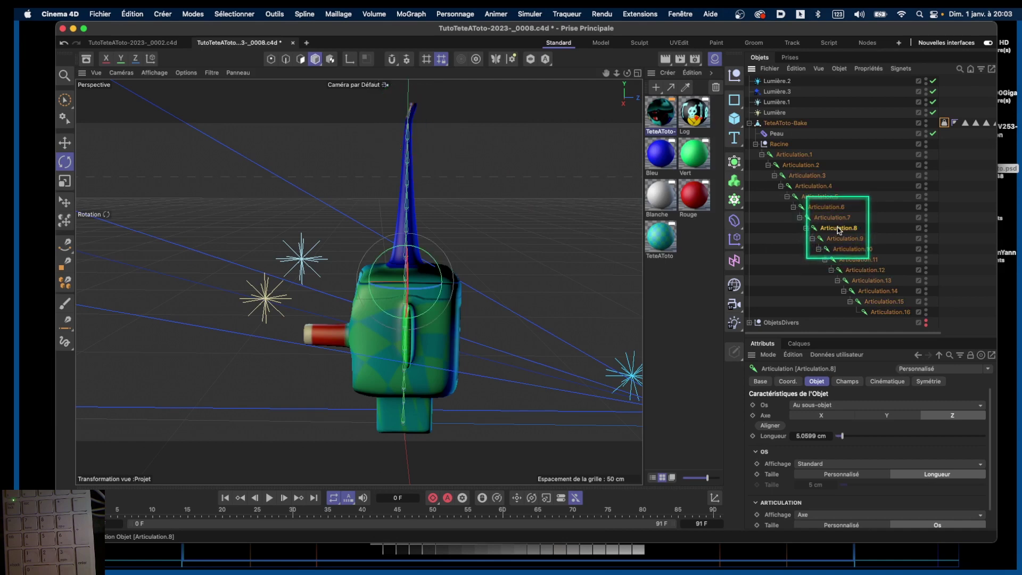
left_click(852, 259)
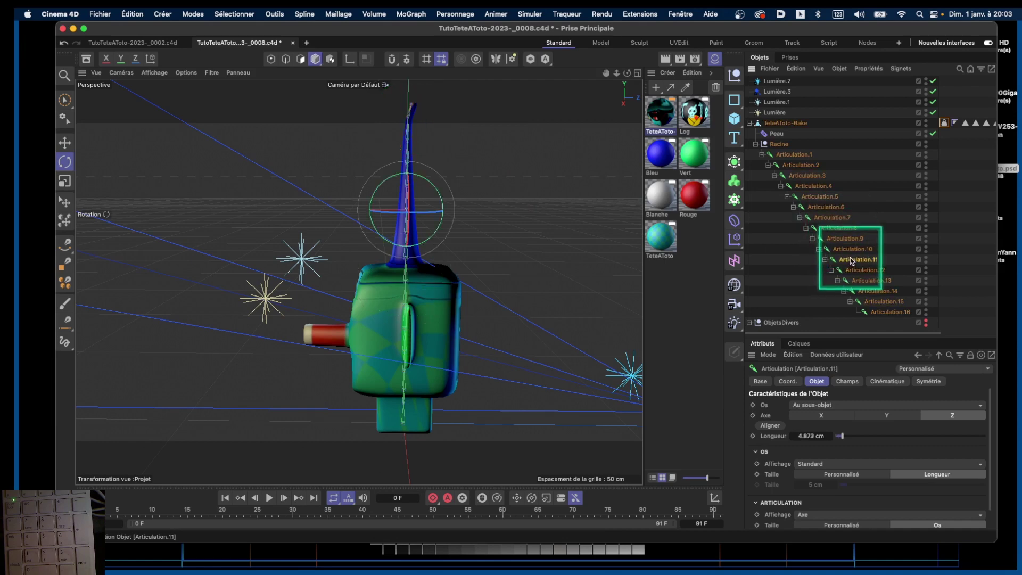
left_click_drag(430, 172, 461, 230)
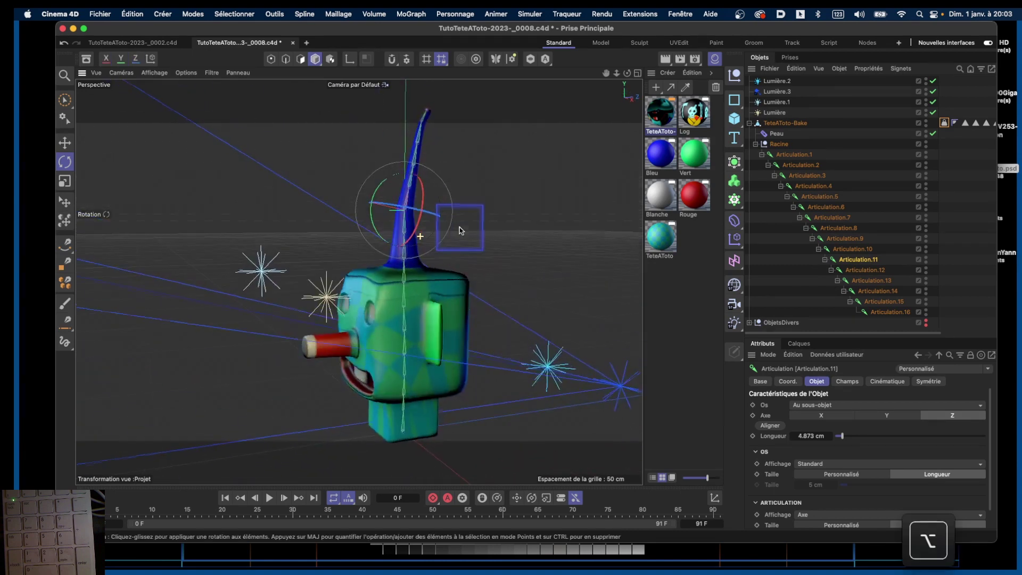
left_click(846, 250)
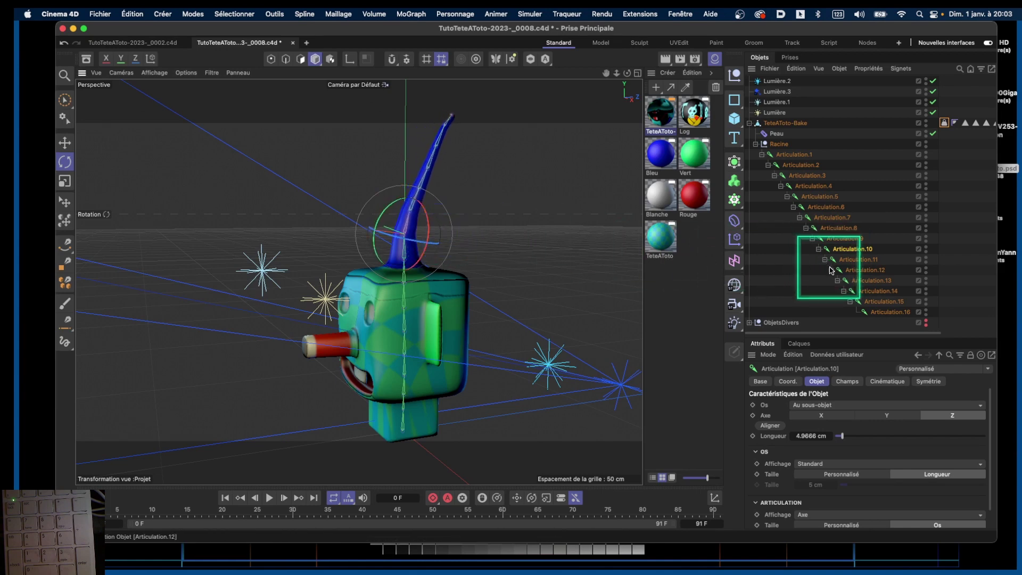
left_click(858, 260)
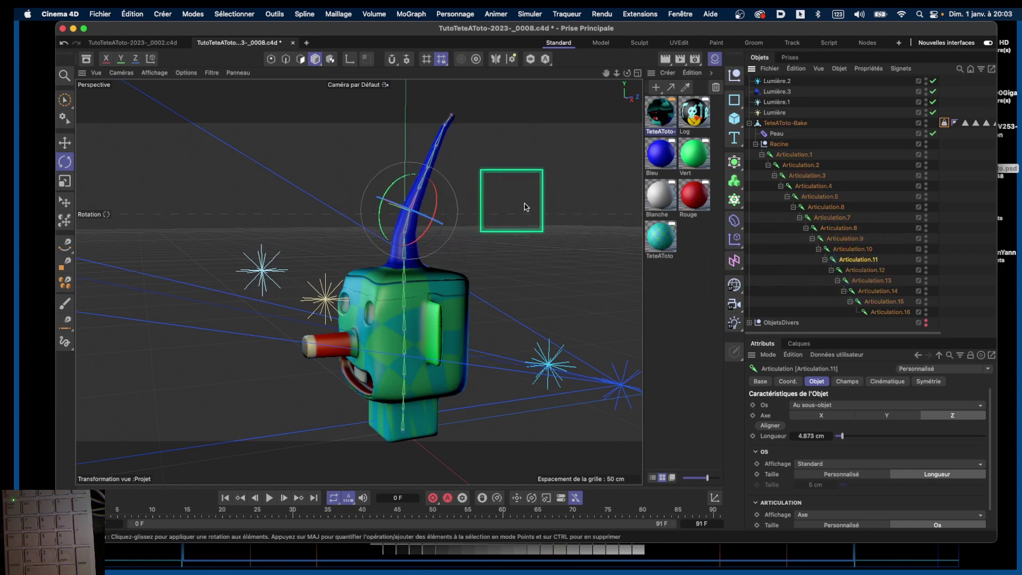
left_click(864, 270)
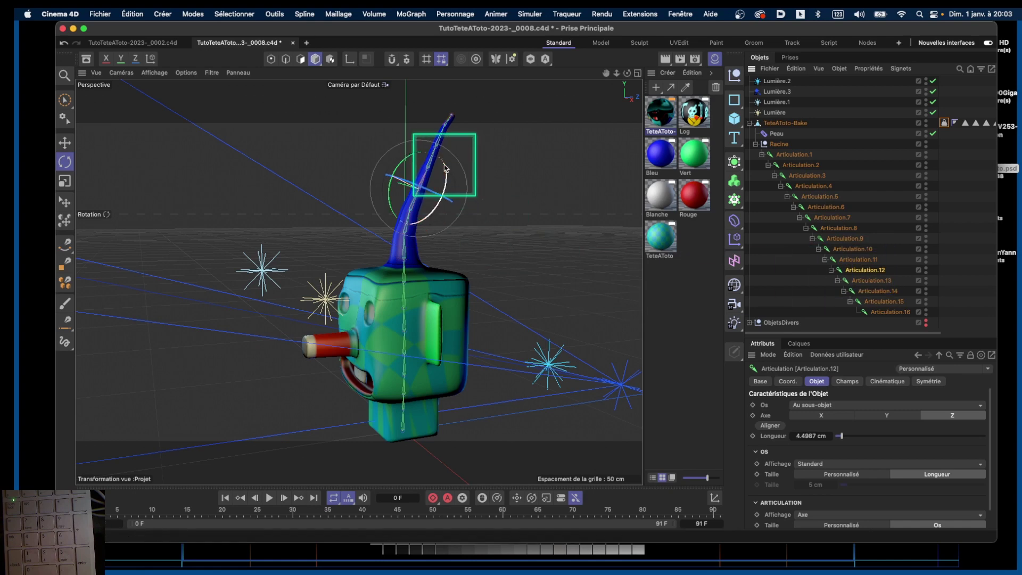
left_click_drag(444, 168, 415, 156)
left_click_drag(488, 199, 343, 282, "alt")
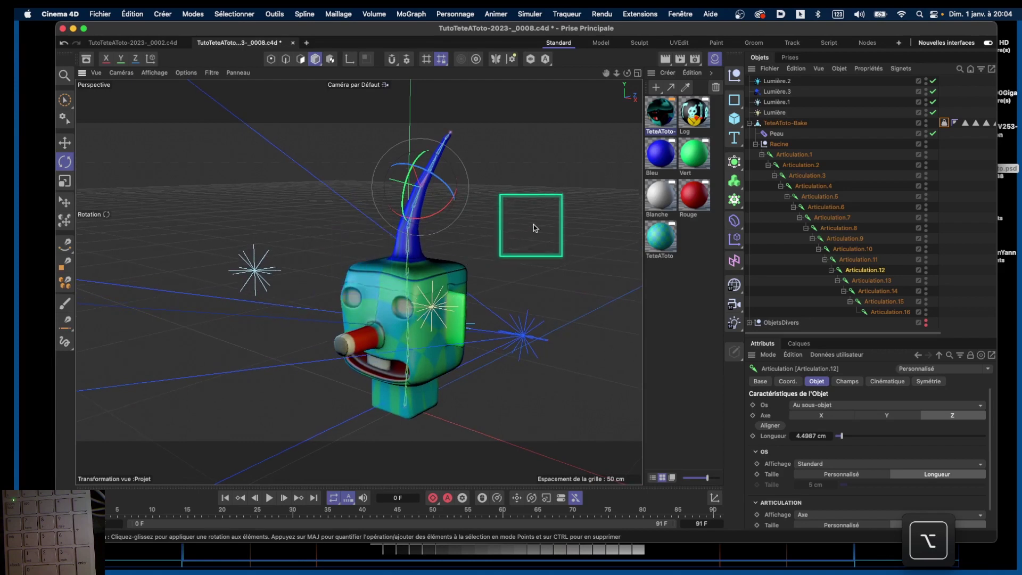
Undo the test rotations of the horn's joints
key("super+z")
key("super+z")
key("super+z")
key("super+z")
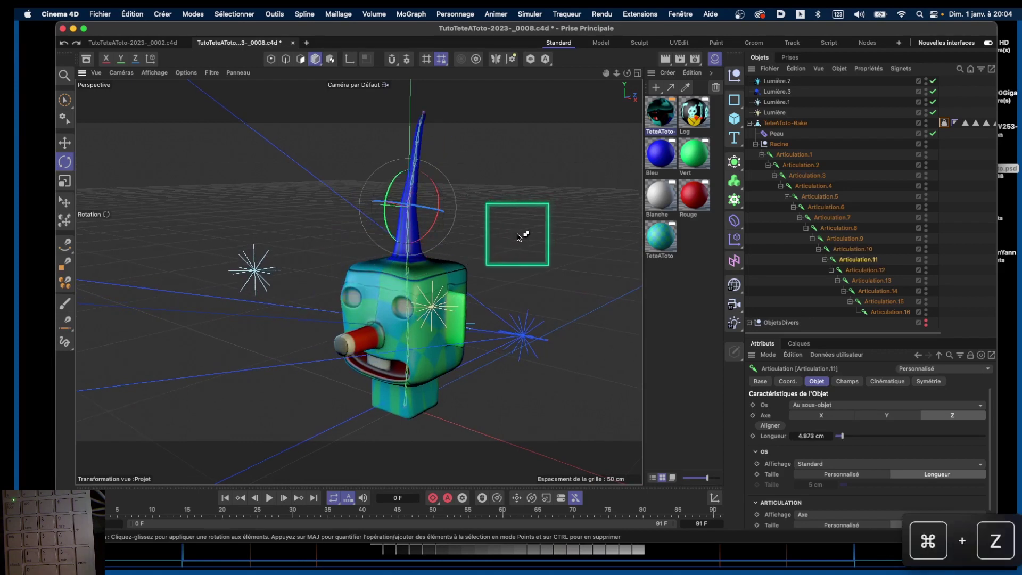
key("super+z")
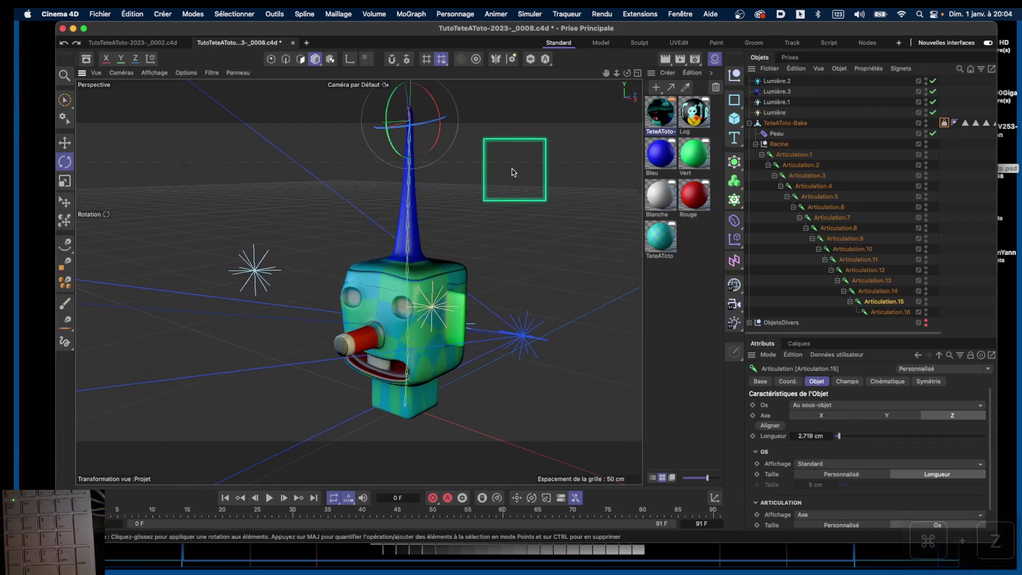
Select all joints from Articulation.1 through Articulation.16 and frame the whole head in the perspective view
left_click_drag(437, 256, 471, 245, "alt")
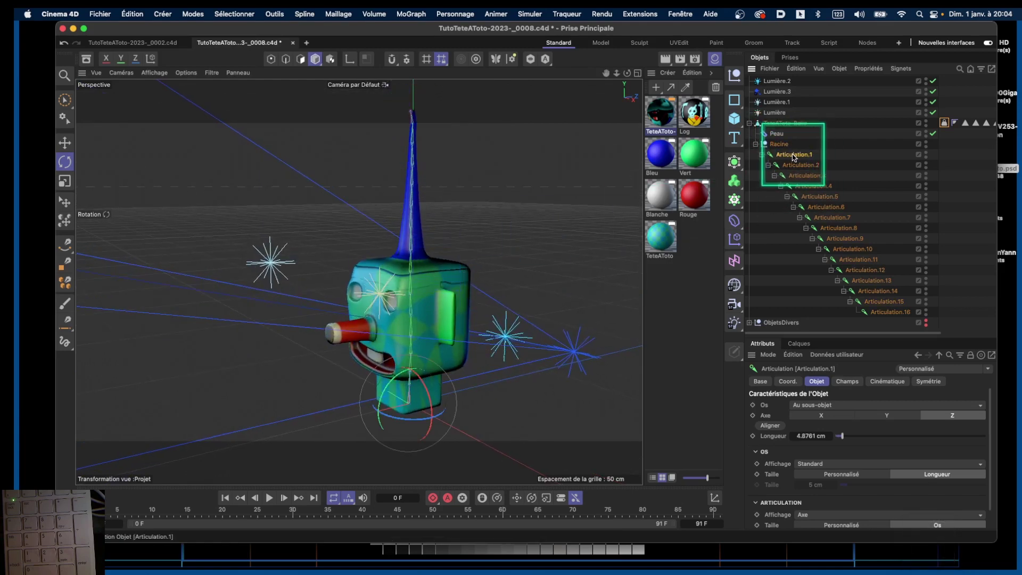
left_click(890, 312, "shift")
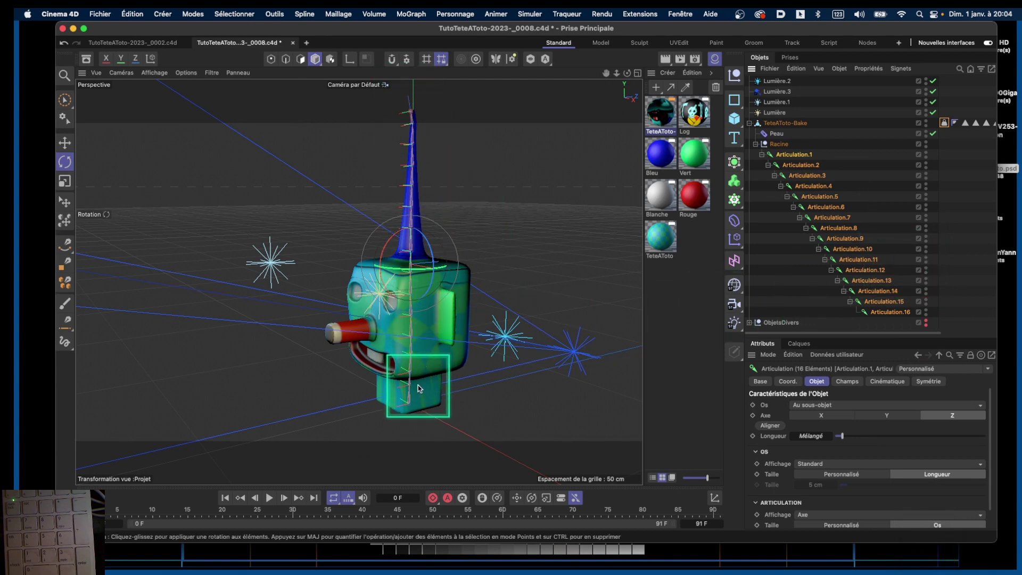
left_click_drag(606, 74, 570, 54)
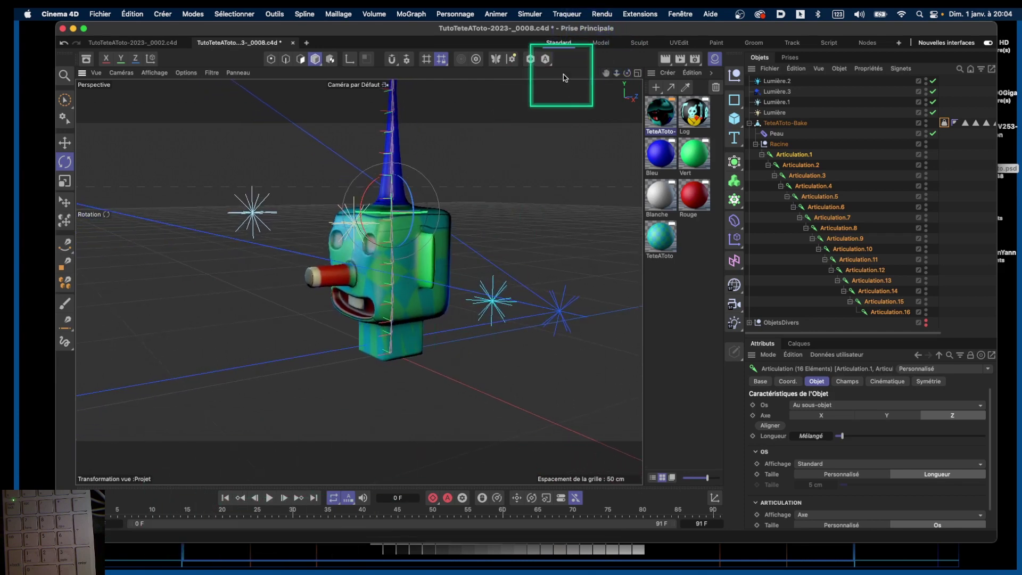
left_click_drag(605, 74, 605, 146)
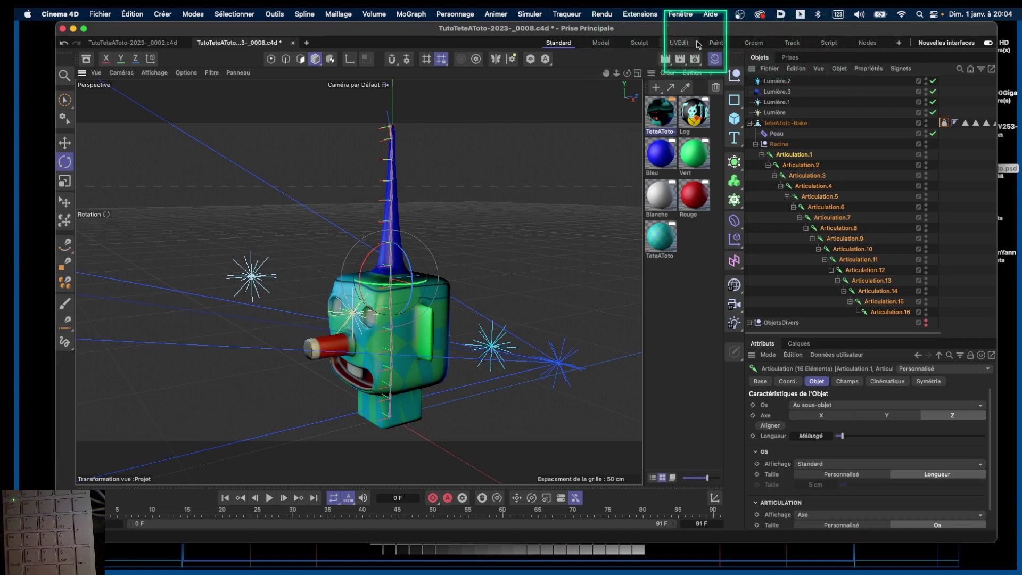
left_click(899, 43)
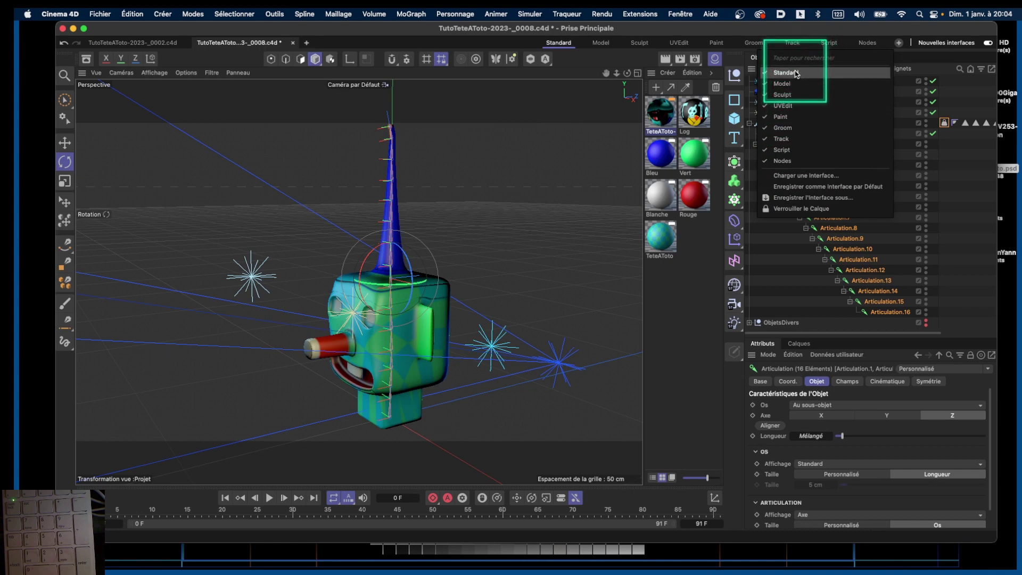
left_click(790, 33)
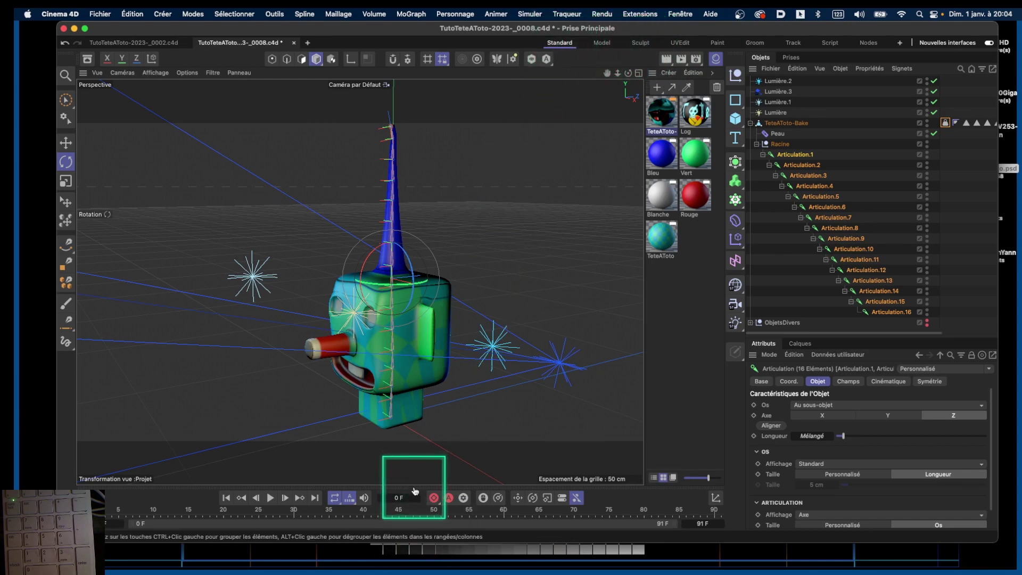
Enlarge the timeline area and set the animation's end frame to 250 F
left_click_drag(414, 486, 409, 423)
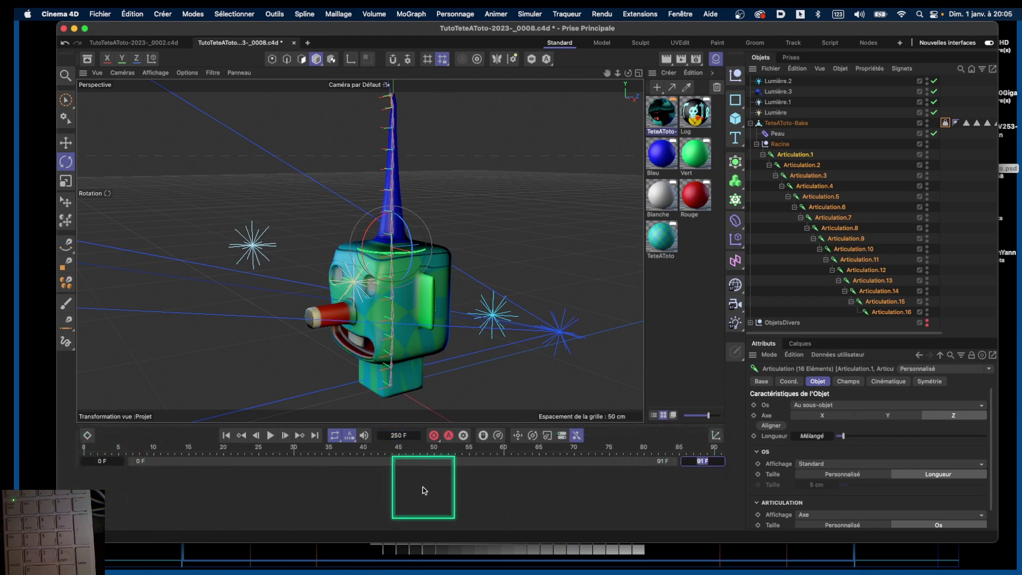
type("50")
key("Return")
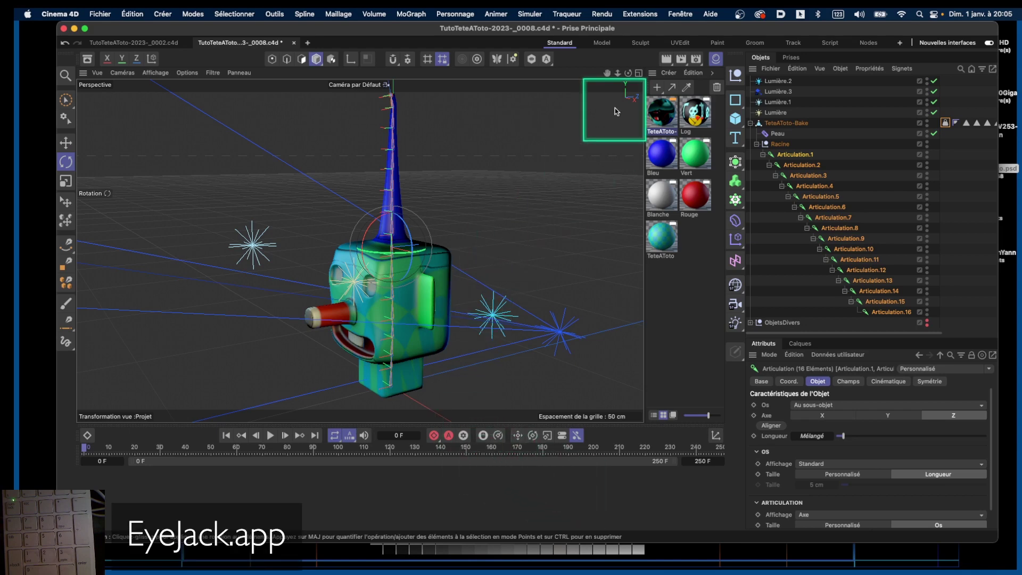
Set the project's frame rate (IPS) to 25 in the Temps section of the project preferences
mouse_move(628, 73)
left_mouse_down()
mouse_move(628, 88)
mouse_move(641, 85)
left_mouse_up()
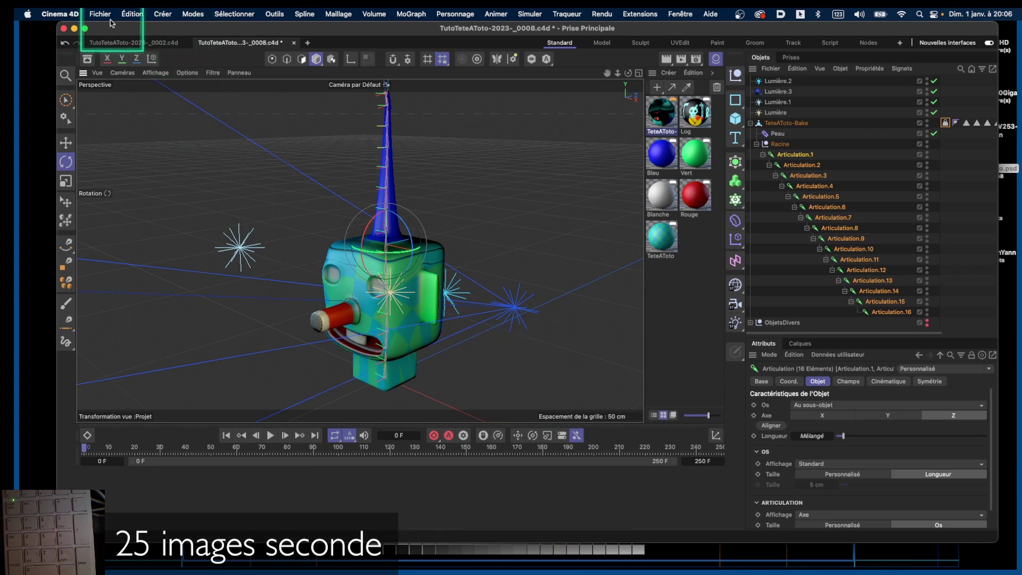
left_click(74, 15)
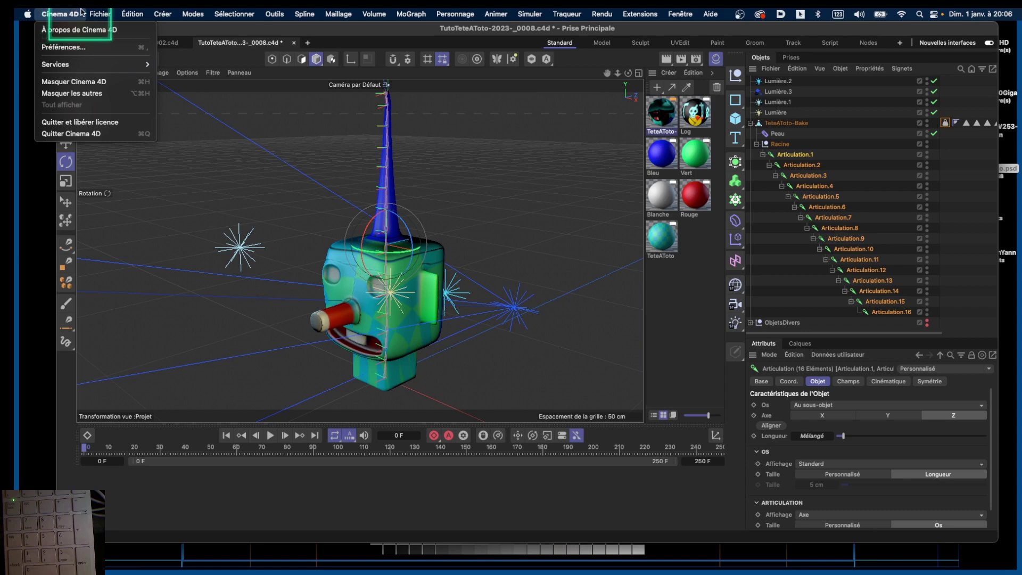
mouse_move(97, 10)
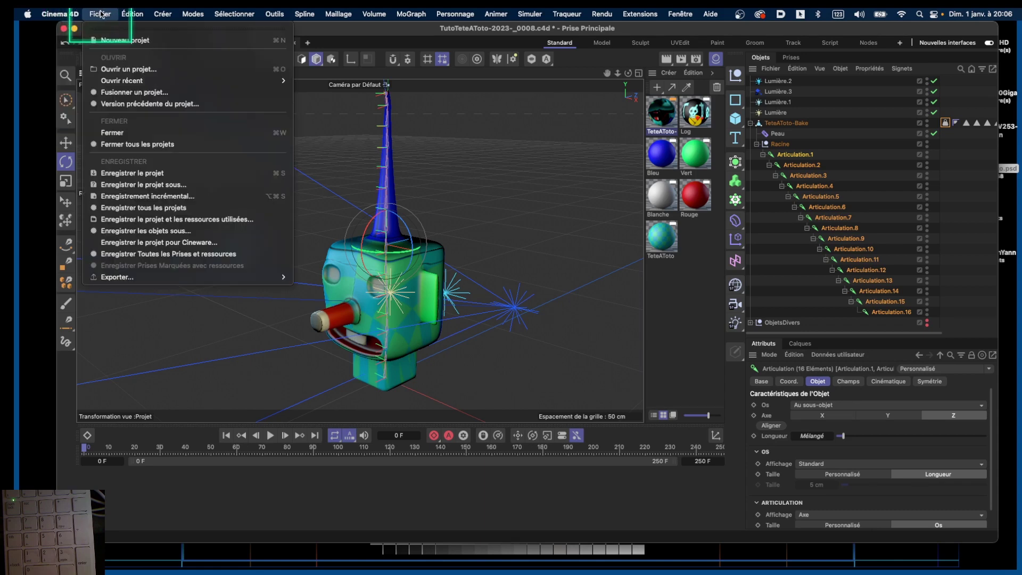
mouse_move(136, 14)
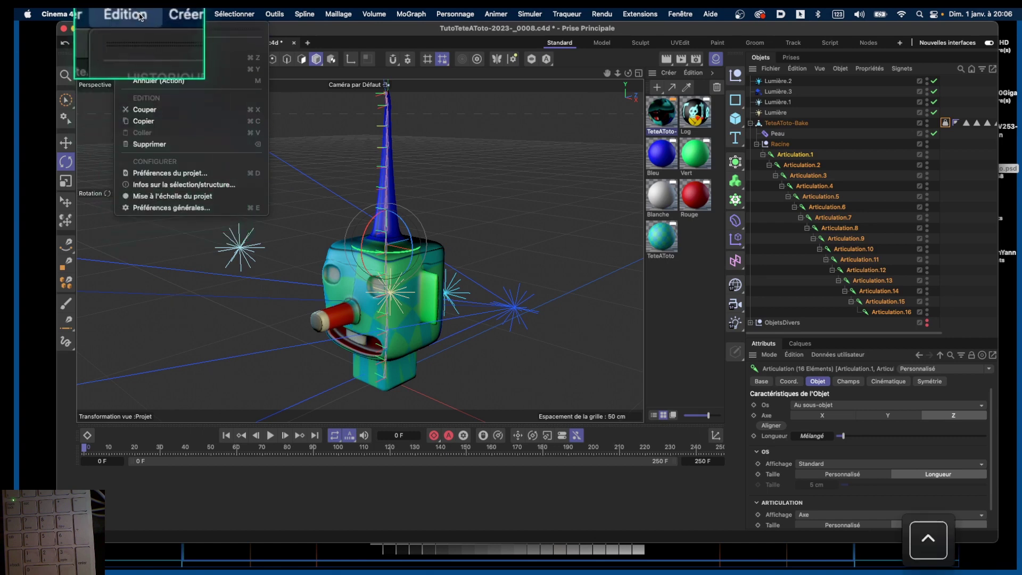
left_click(175, 173)
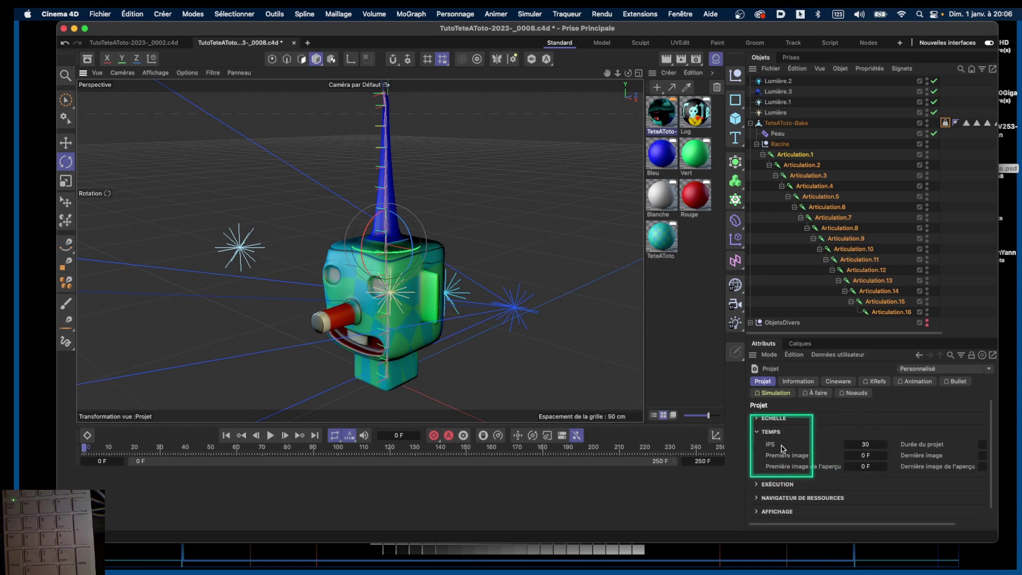
left_click(867, 446)
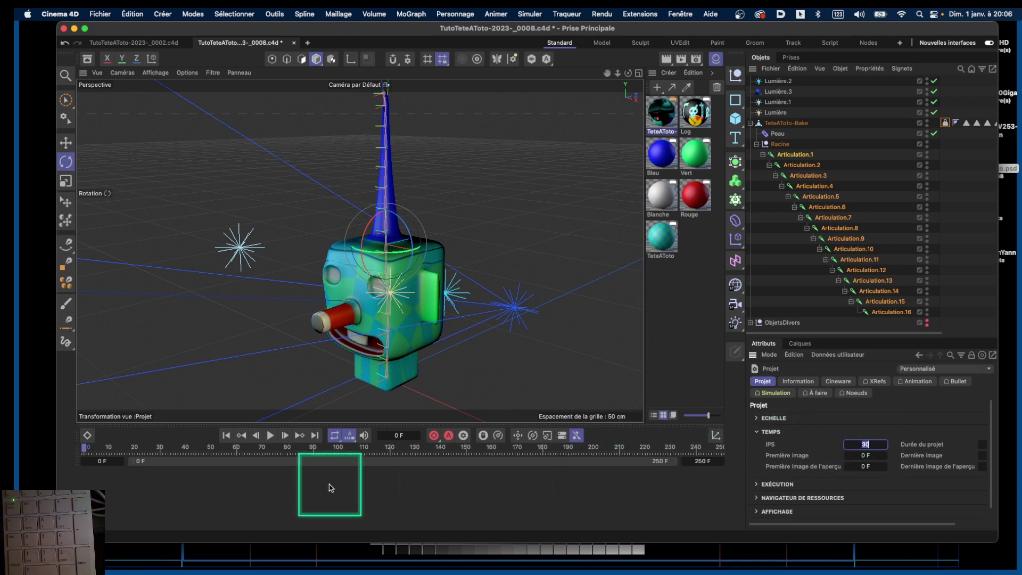
type("25")
key("Return")
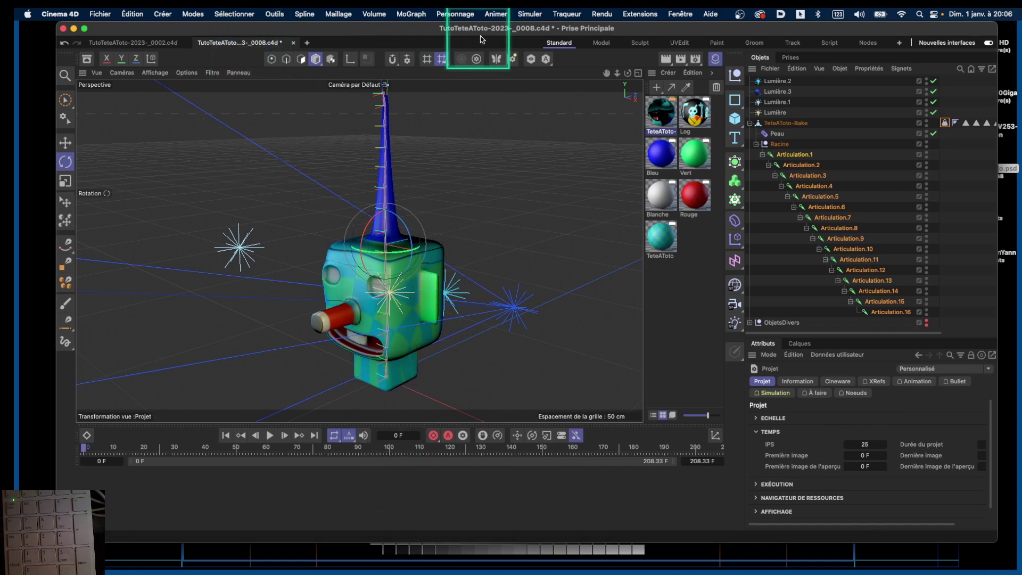
Set the output frame rate (Fréquence d'images) to 25 in the render settings and close them
left_click(695, 60)
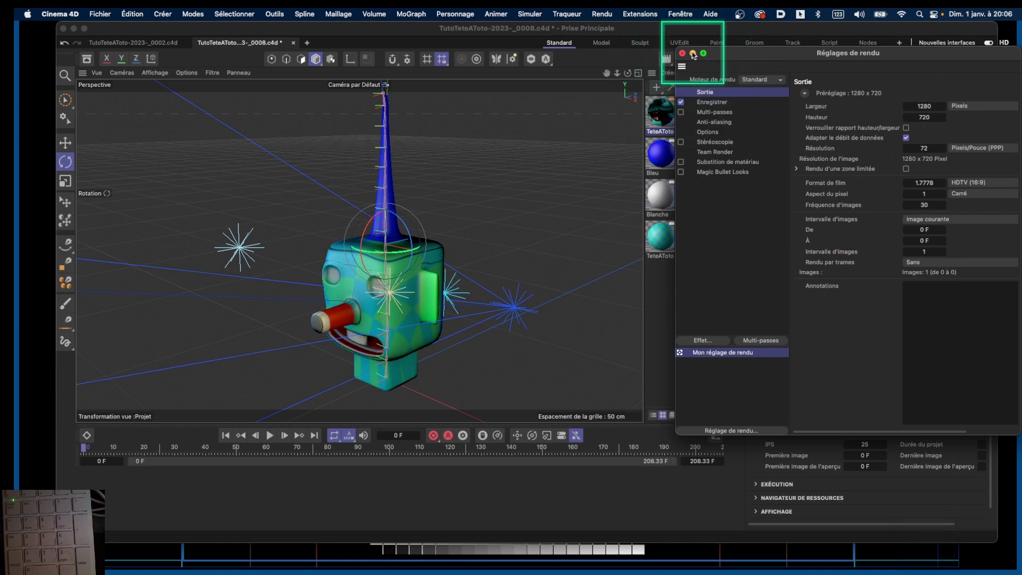
left_click_drag(747, 59, 391, 107)
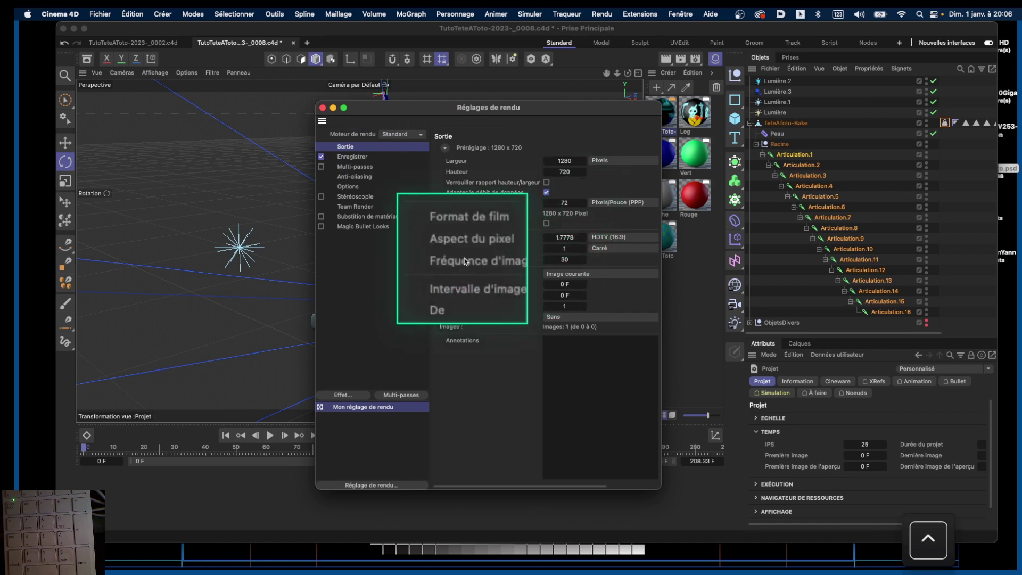
double_click(565, 260)
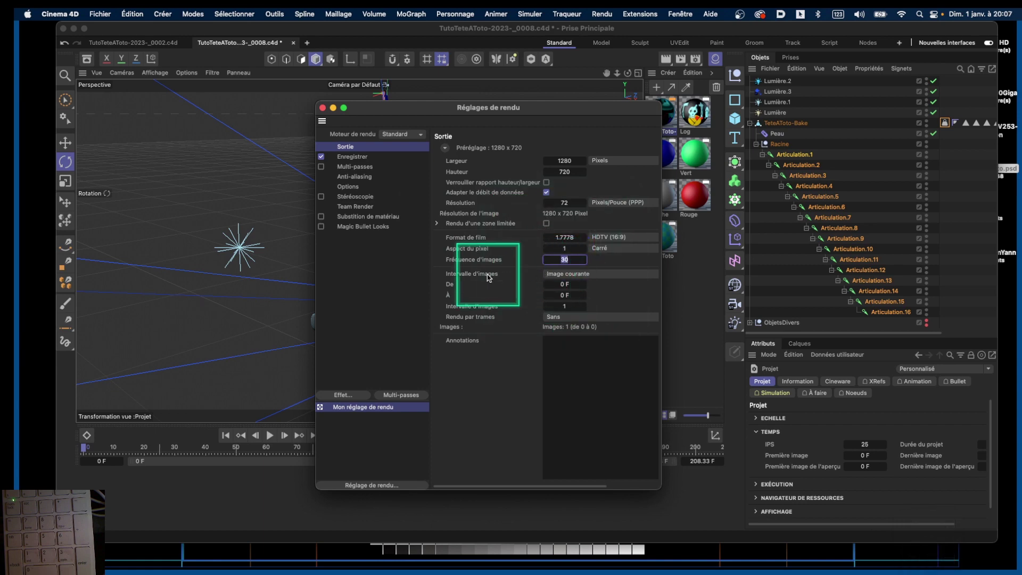
type("25")
key("Return")
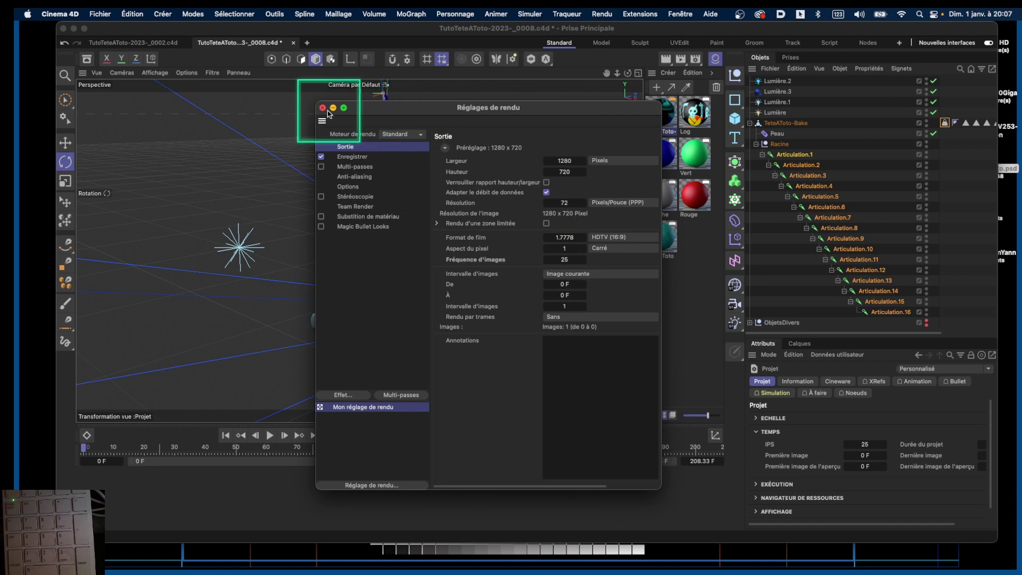
left_click(322, 109)
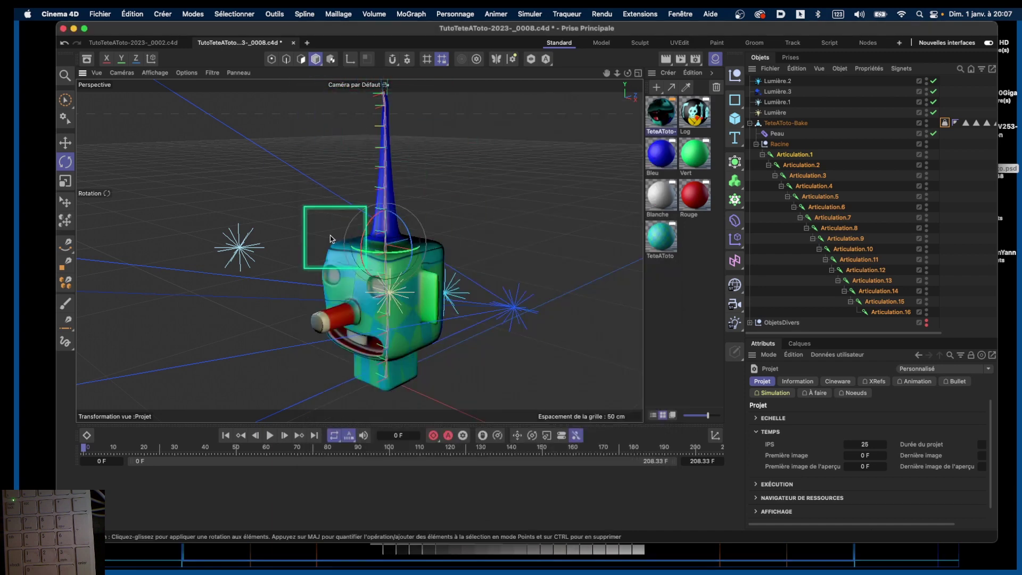
Reopen the project preferences to check the frame rate under Temps
left_click(133, 15)
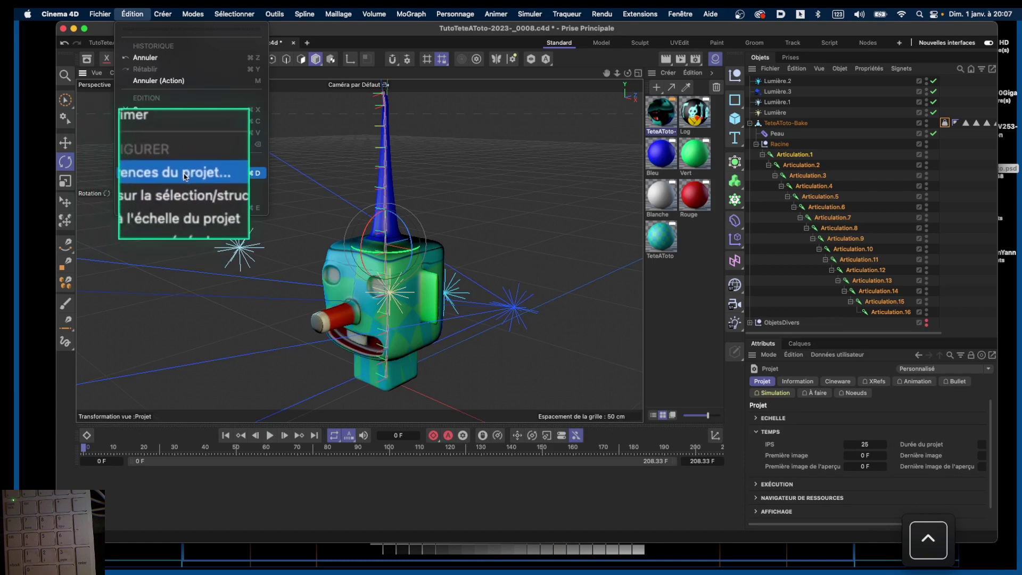
left_click(208, 173)
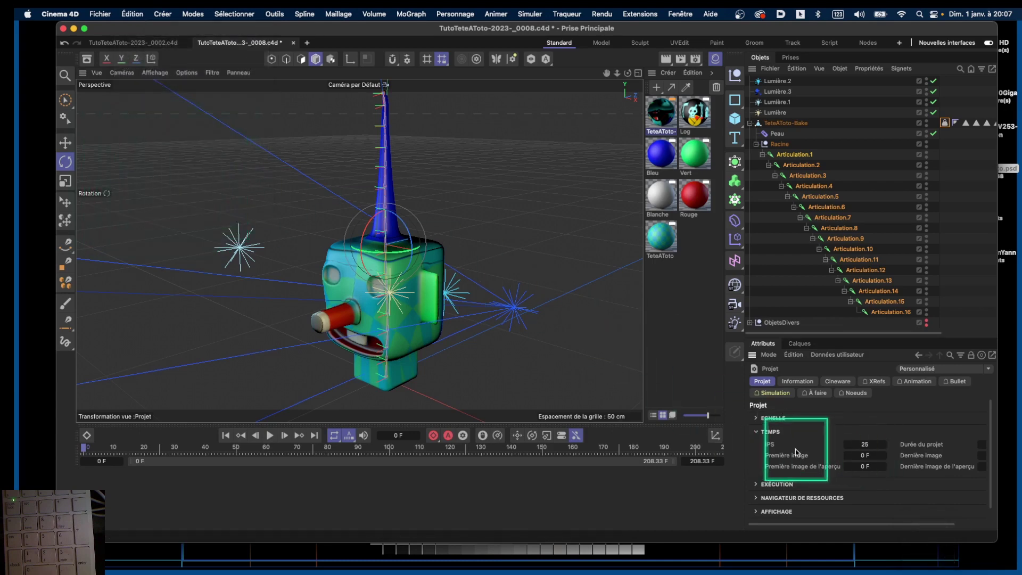
Check the output frame rate (Fréquence d'images) in the render settings and close them
key("ctrl")
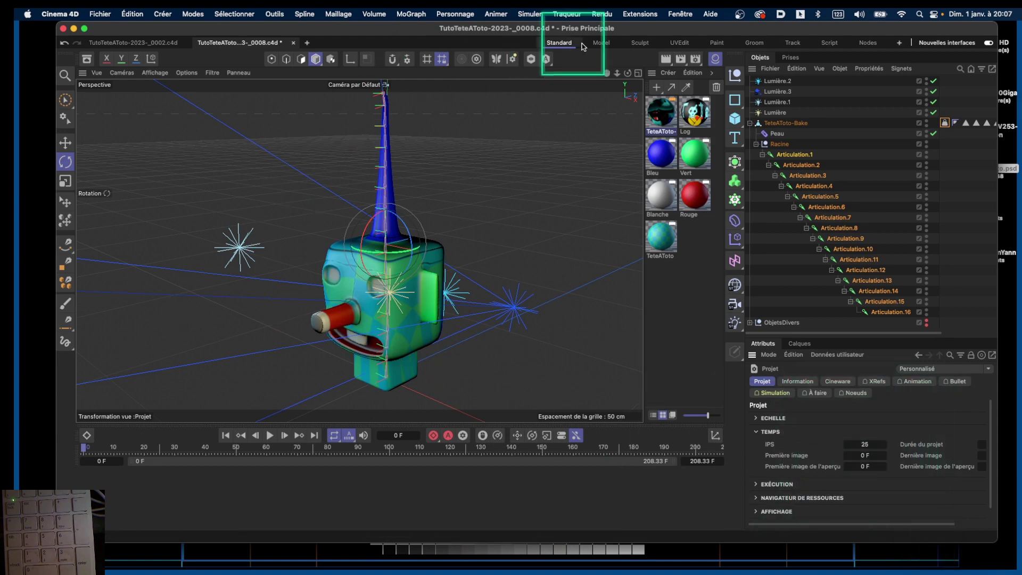
left_click(695, 63)
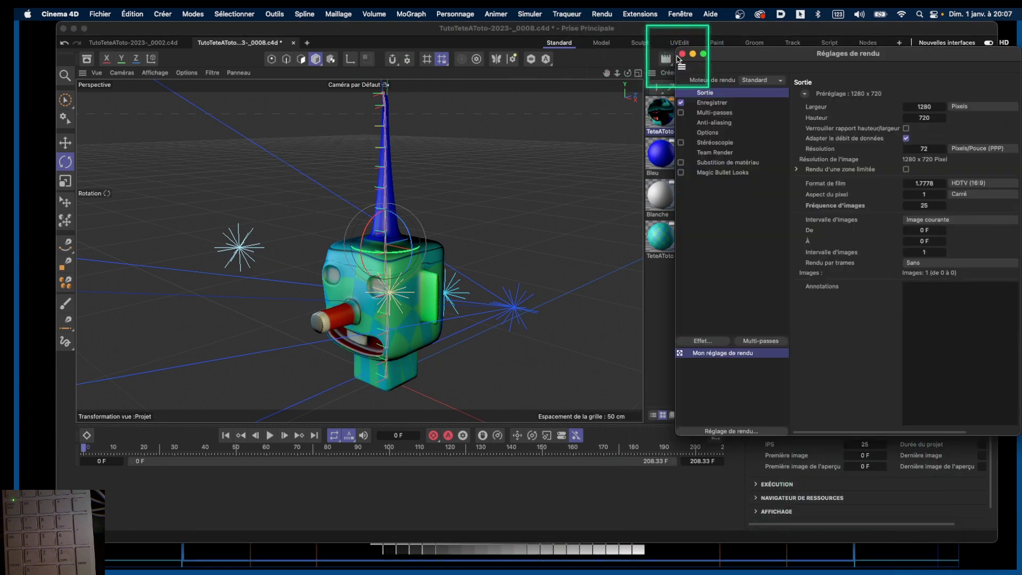
left_click_drag(691, 50, 290, 146)
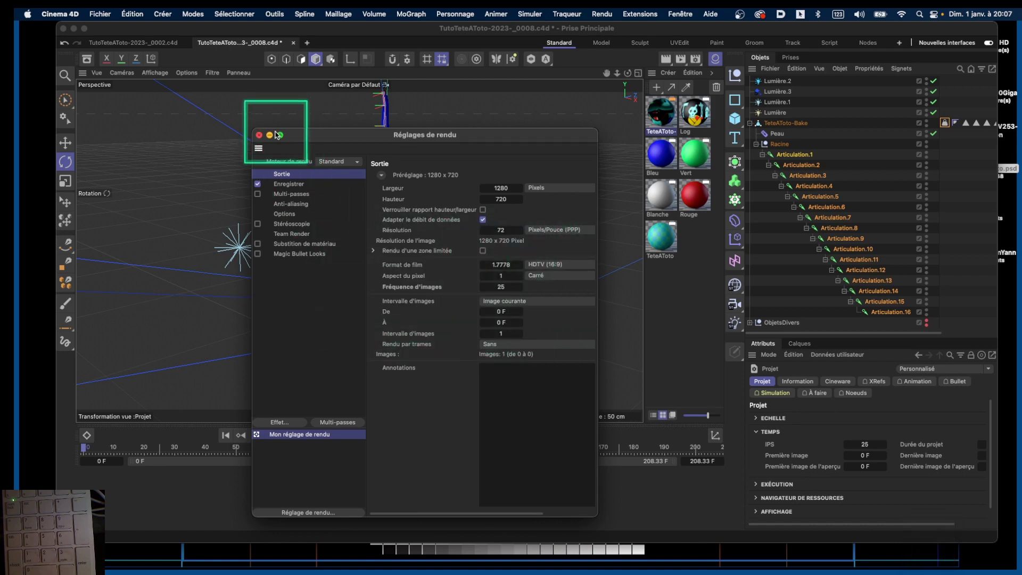
left_click(259, 135)
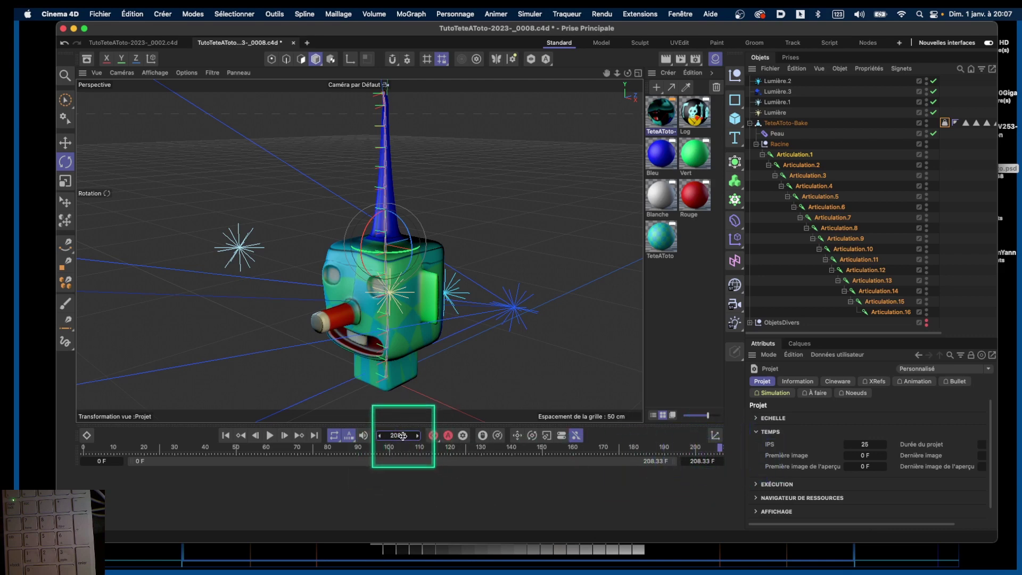
Set the animation's end frame to 250 F in the timeline
type("250")
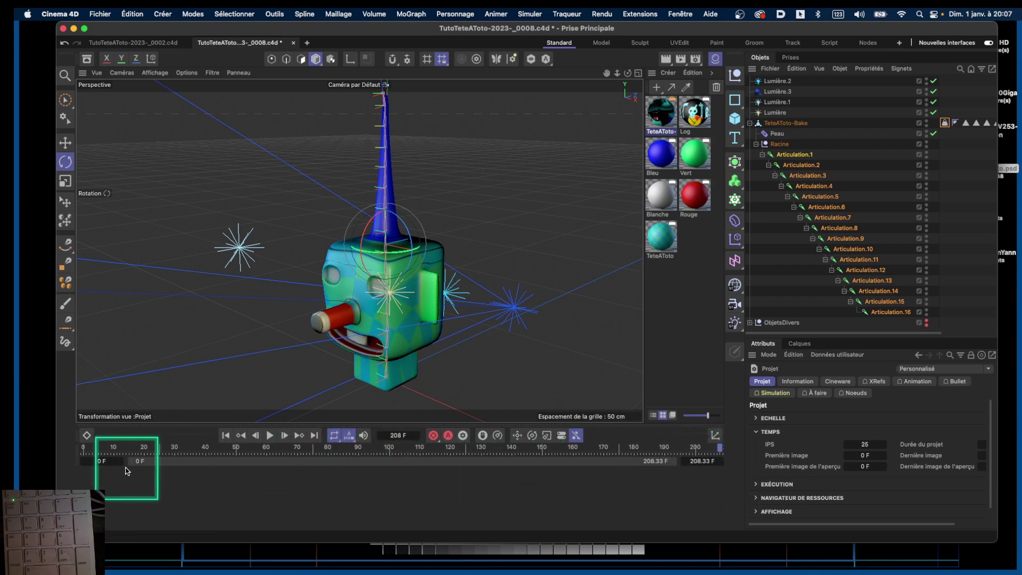
left_click(701, 462)
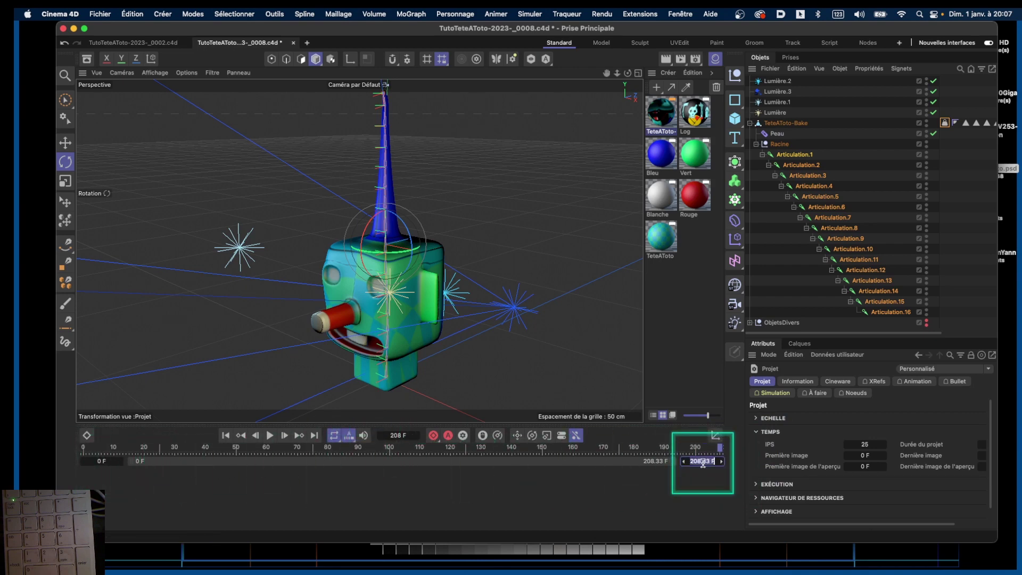
type("250")
key("Return")
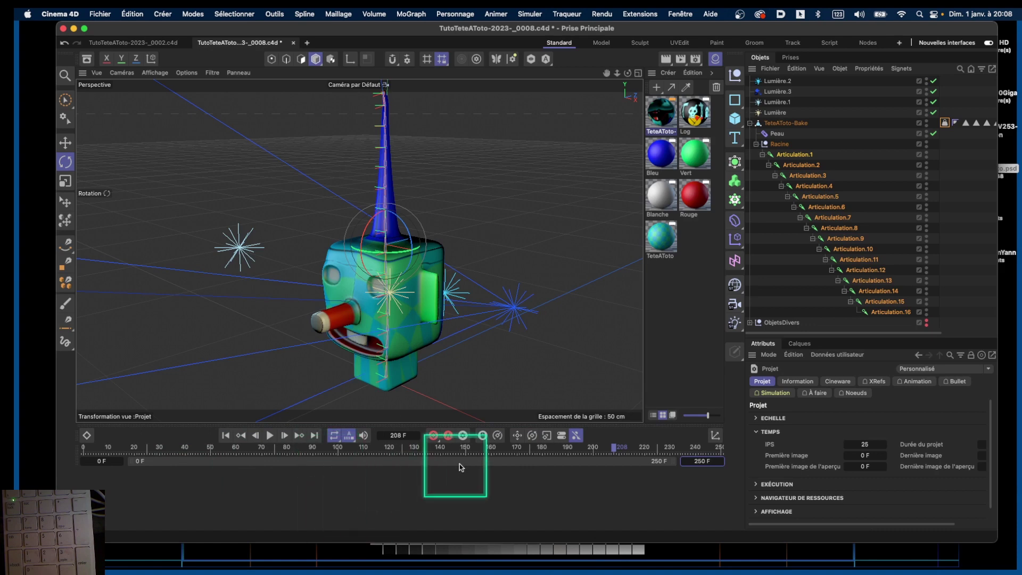
Limit keyframe recording to rotation and record a key for all selected joints at frame 0 with Enregistrer les objets actifs
left_click(100, 450)
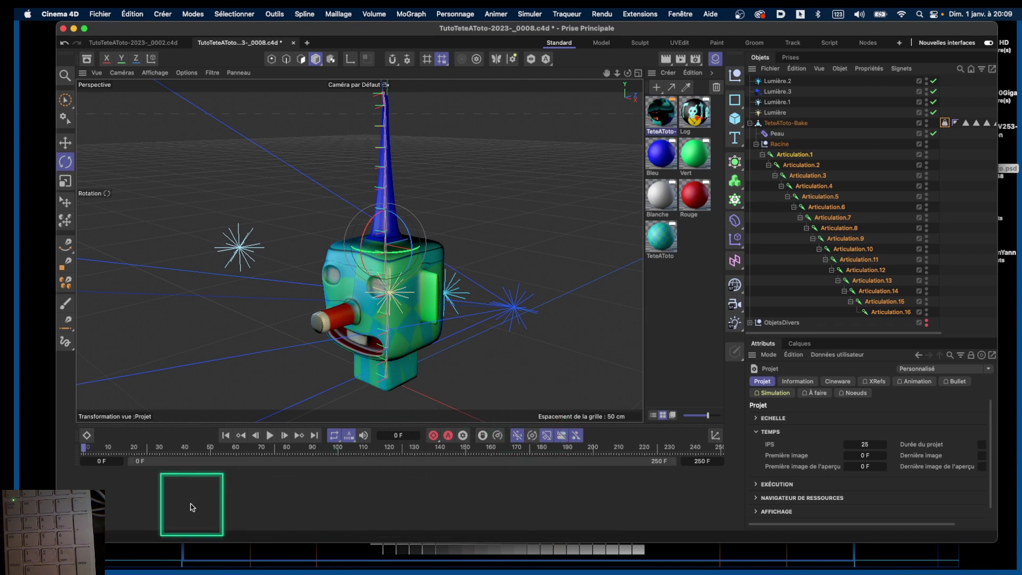
left_click(85, 448)
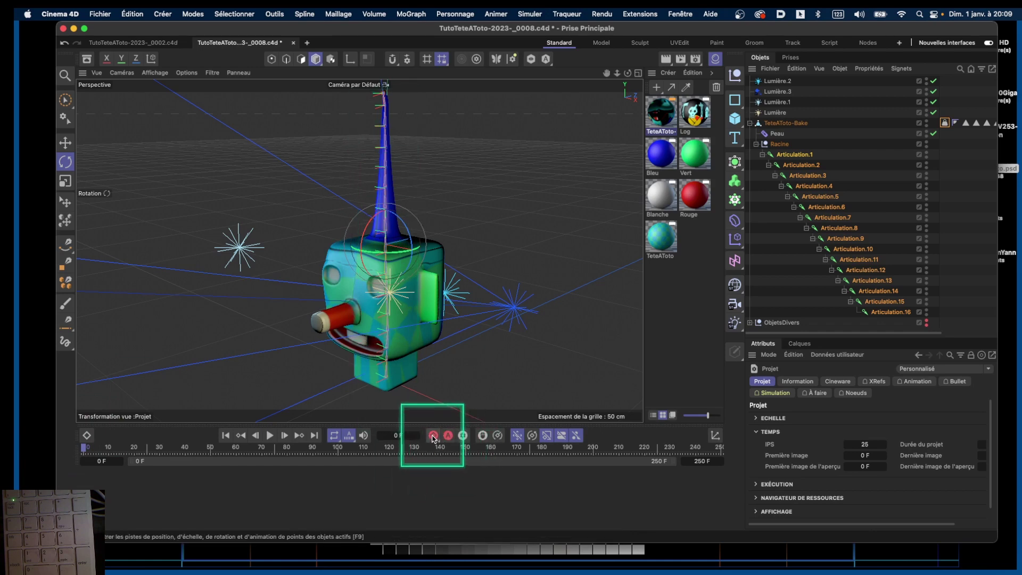
key("ctrl")
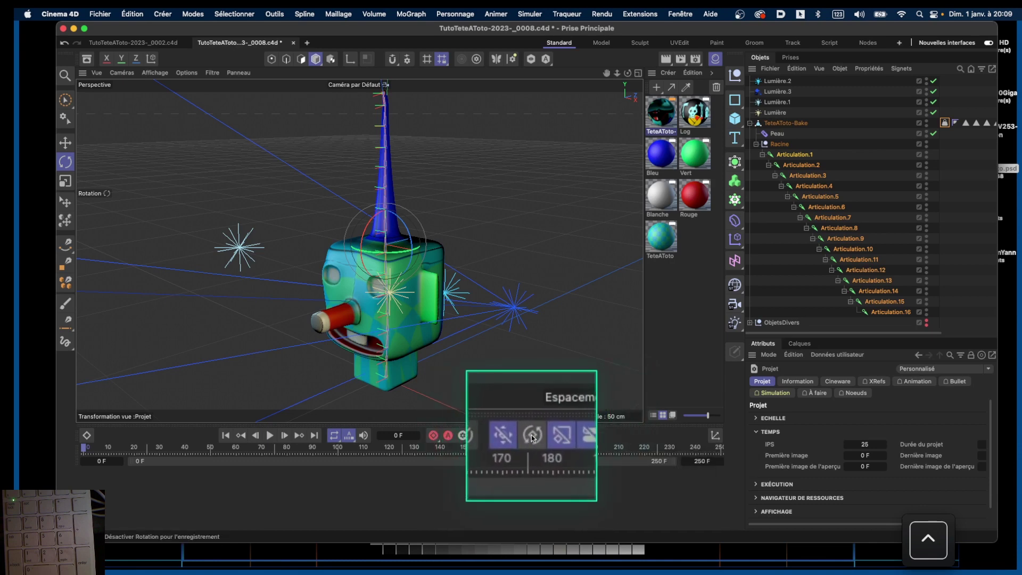
left_click(433, 437)
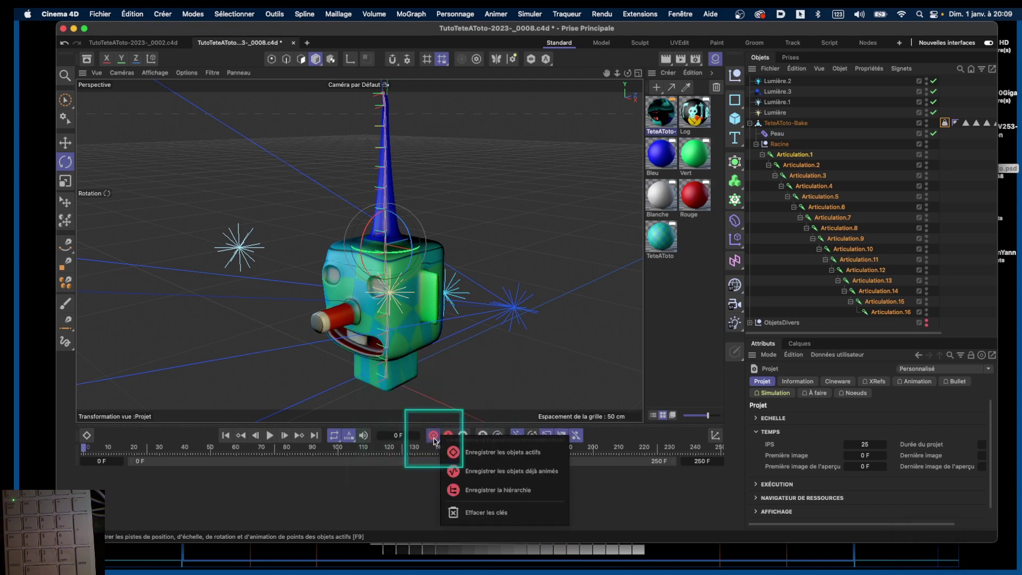
left_click(461, 453)
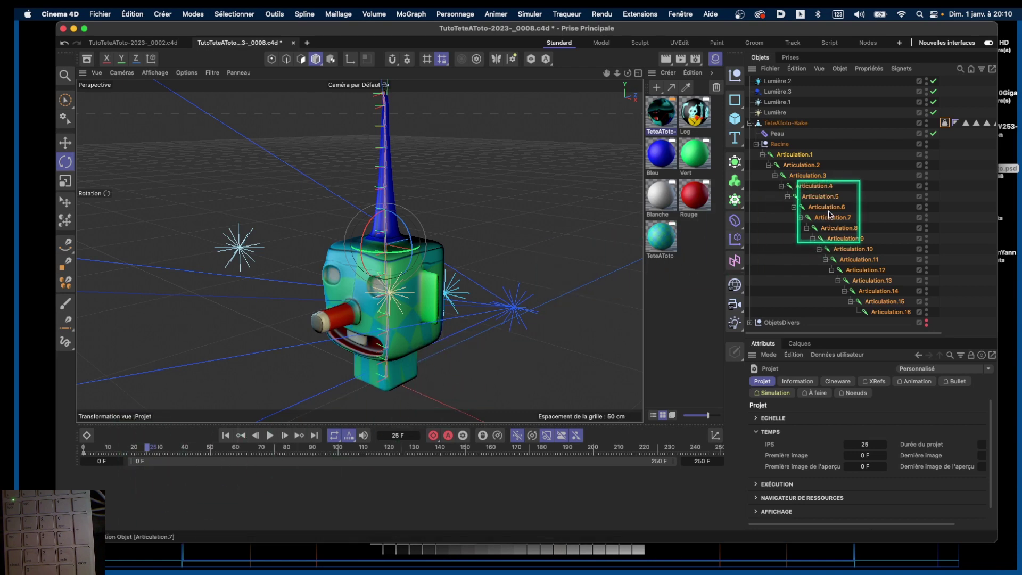
At frame 25, rotate Articulation.9 and Articulation.10 to bend the blue horn's base backward, recording a key for each
mouse_move(616, 74)
left_mouse_down()
mouse_move(611, 91)
mouse_move(592, 92)
mouse_move(617, 76)
left_mouse_up()
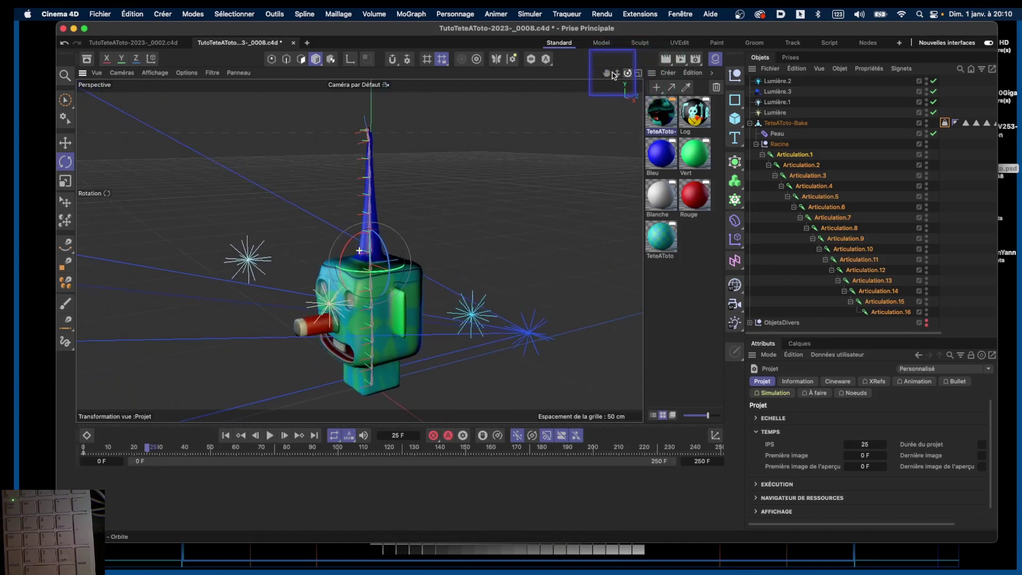
left_click(802, 155)
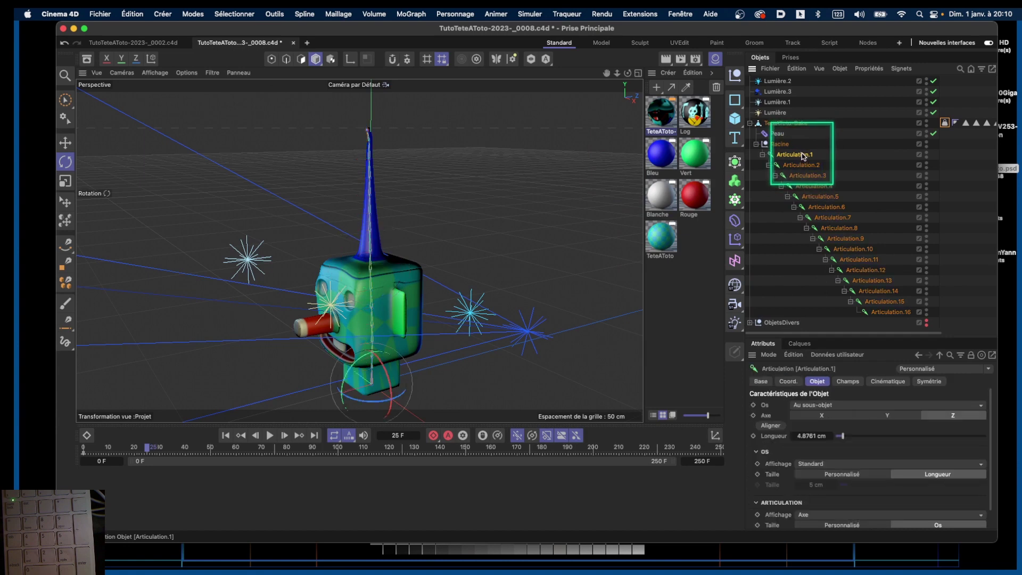
left_click(834, 229)
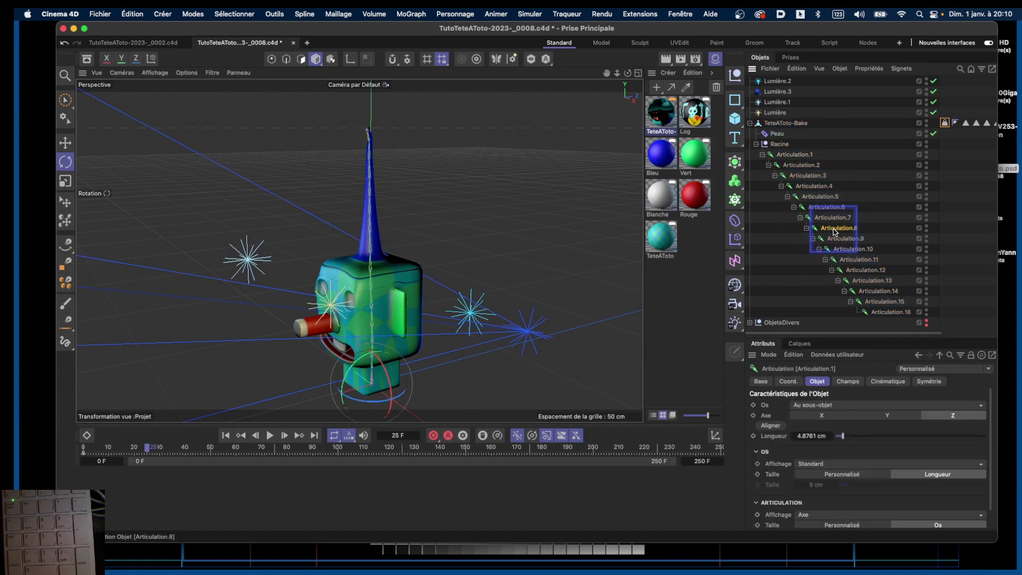
left_click(837, 240)
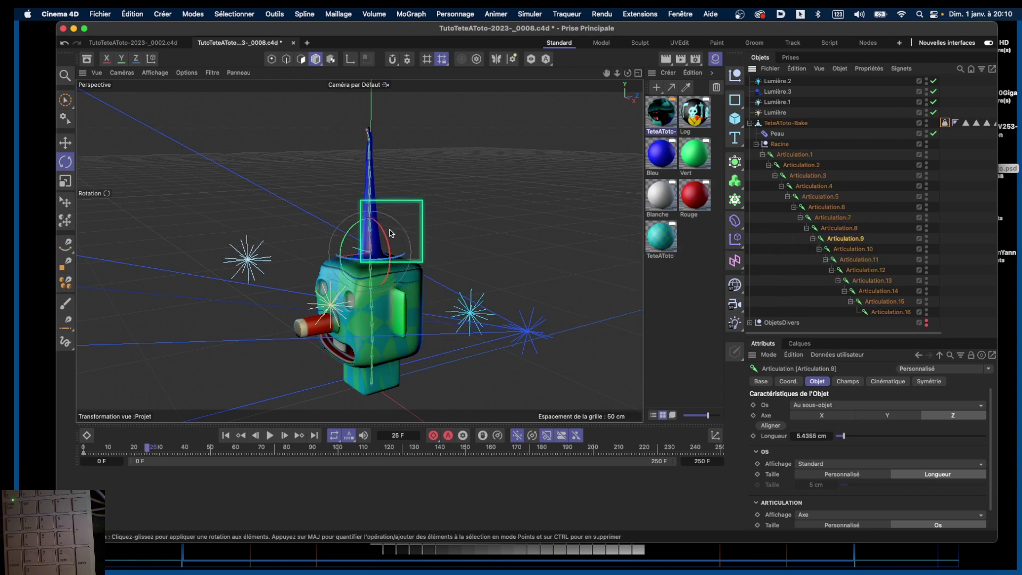
left_click_drag(348, 240, 351, 230)
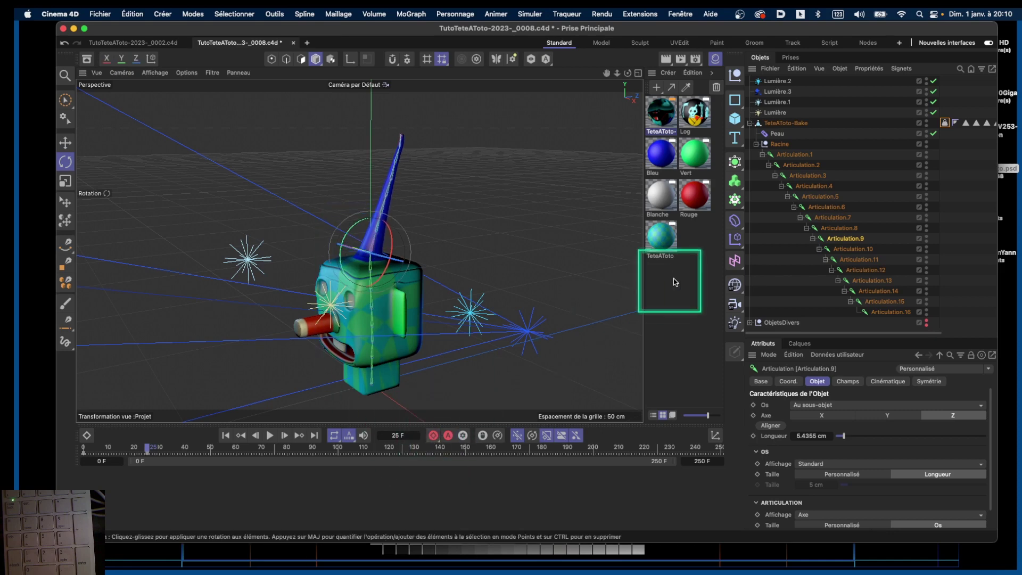
left_click(850, 250)
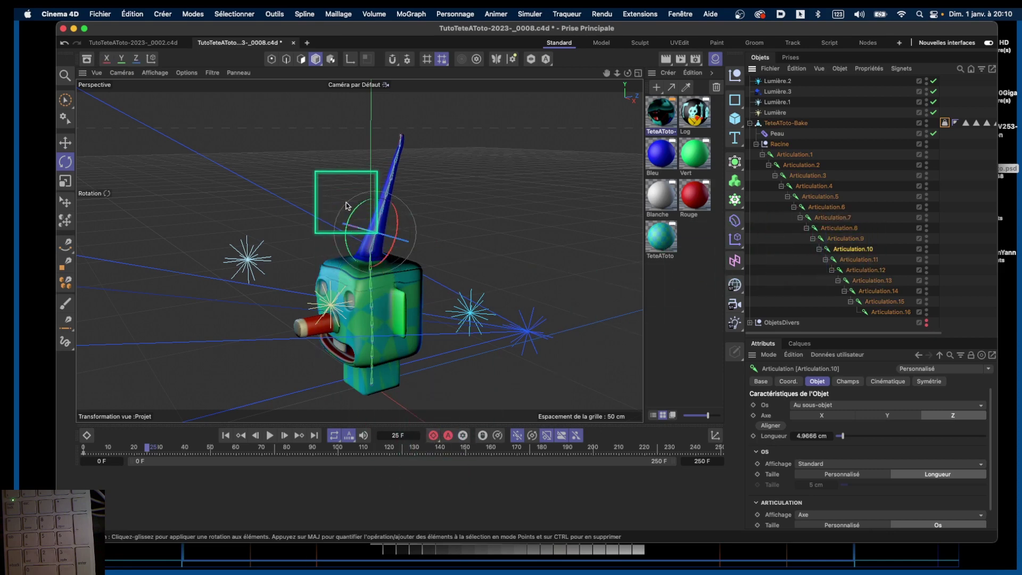
left_click_drag(353, 205, 362, 206)
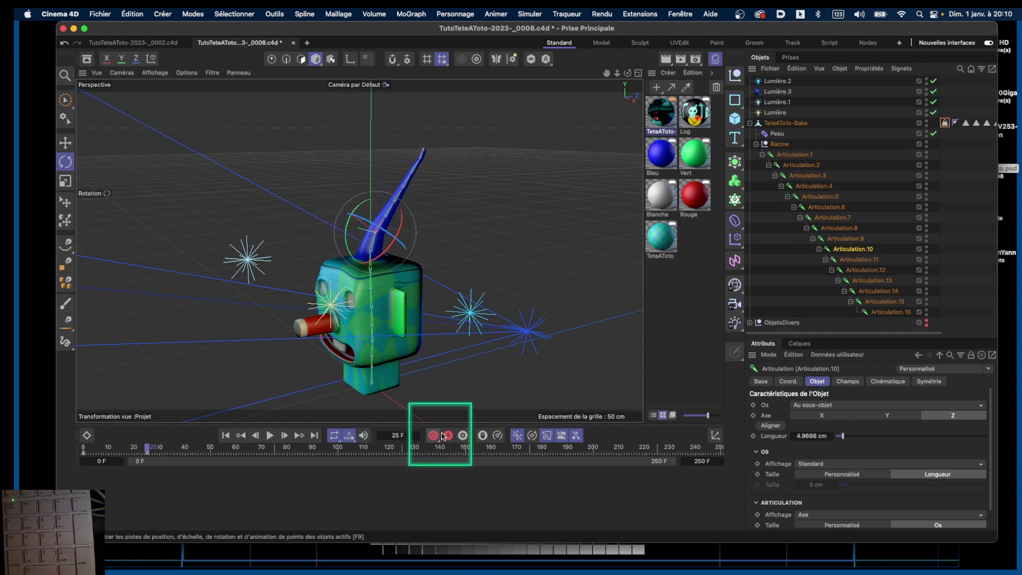
Continue the horn's curve at frame 25 by rotating and keying Articulation.11 (about 16°) through Articulation.14, and scrub the timeline to preview it
left_click(857, 259)
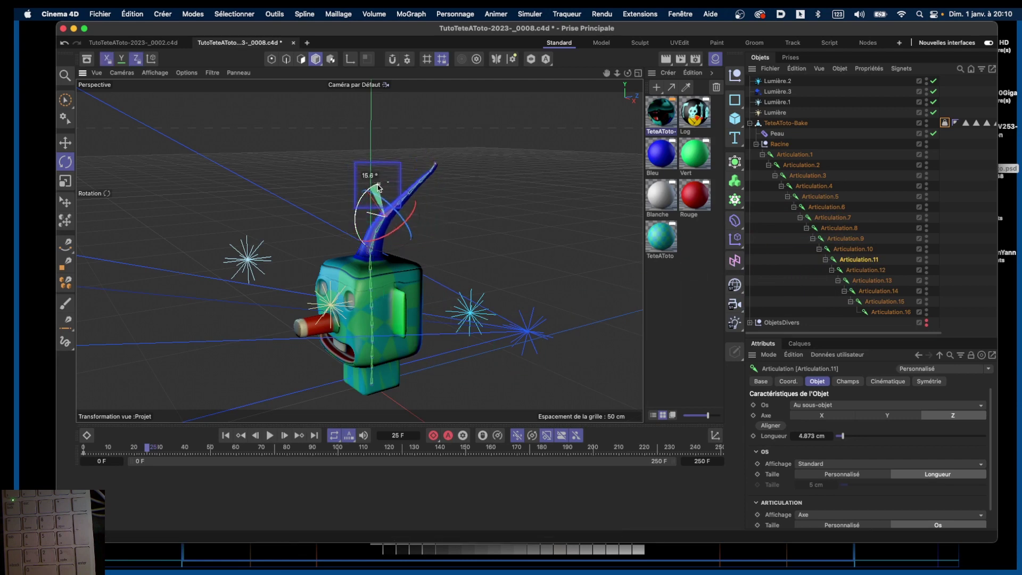
left_click_drag(379, 187, 379, 188)
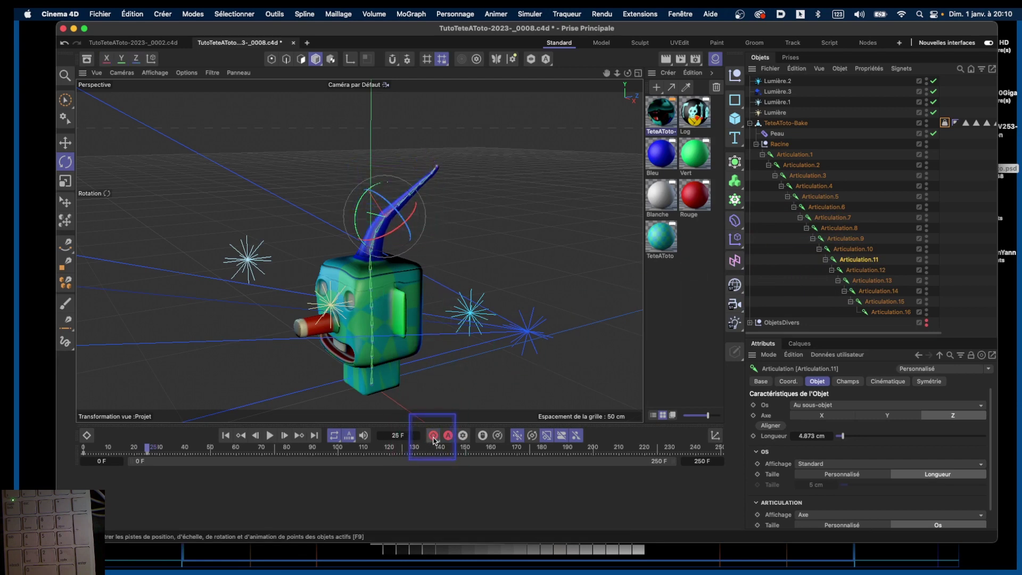
left_click(866, 270)
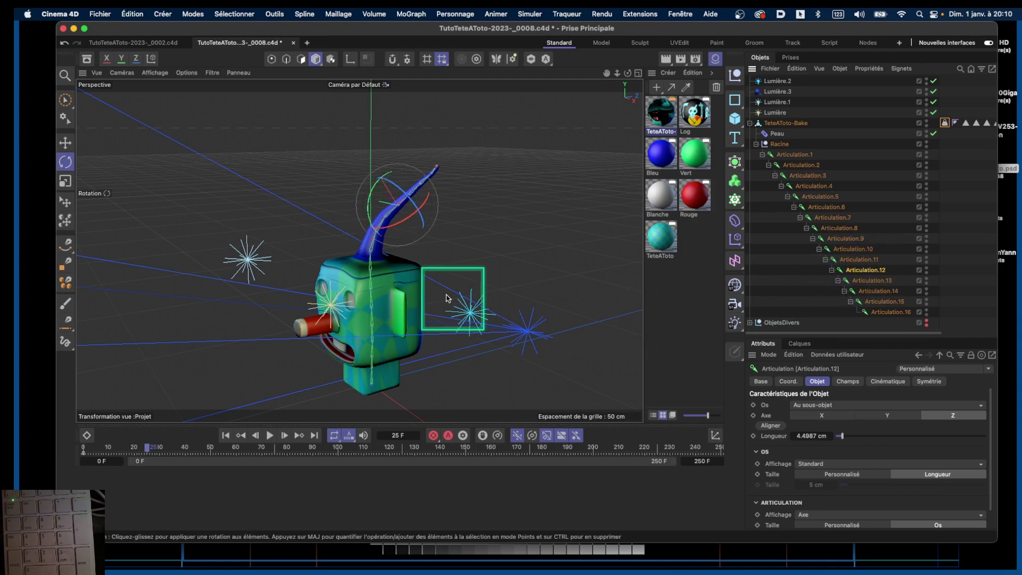
left_click_drag(371, 196, 374, 186)
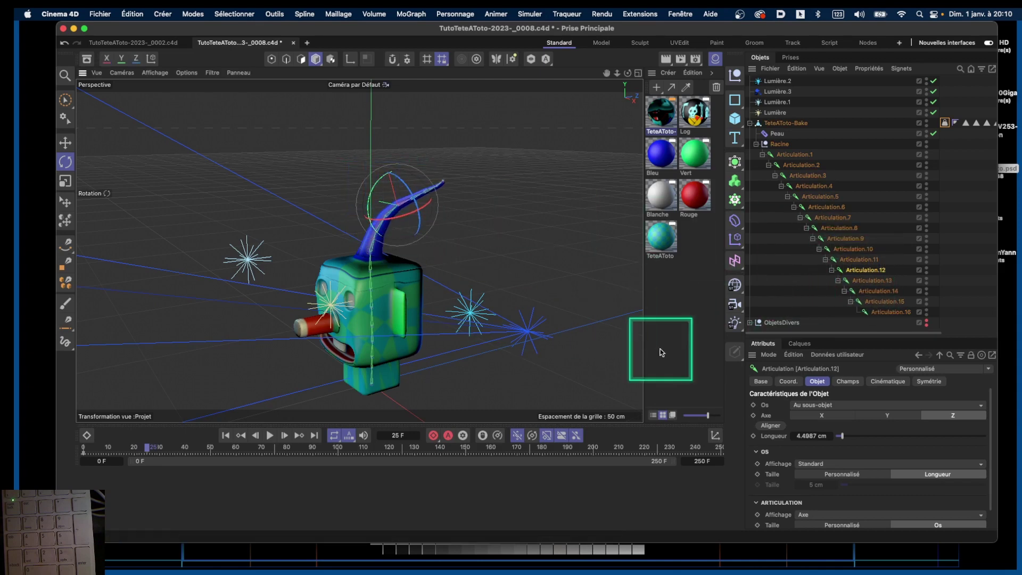
left_click(868, 281)
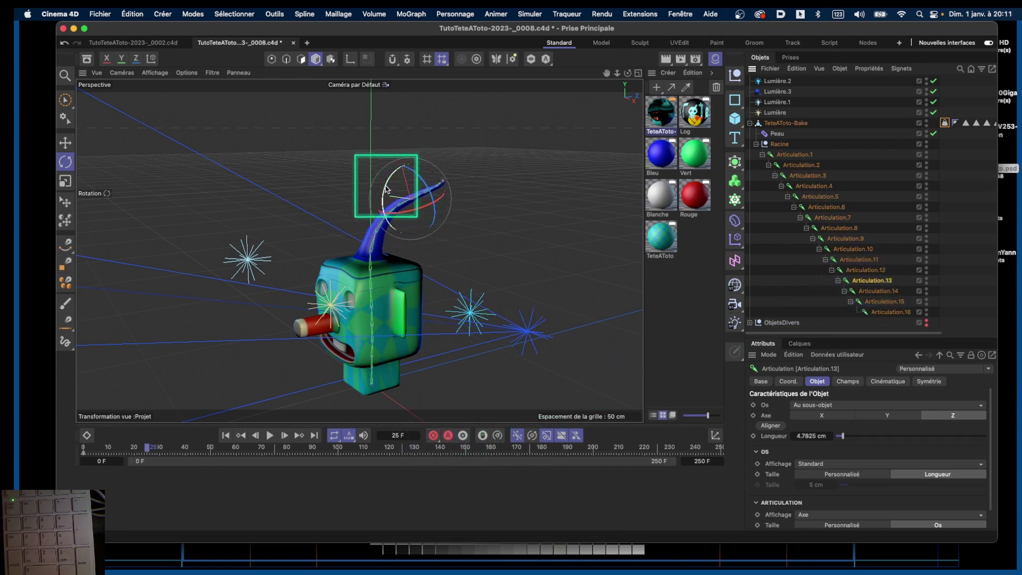
left_click(875, 285)
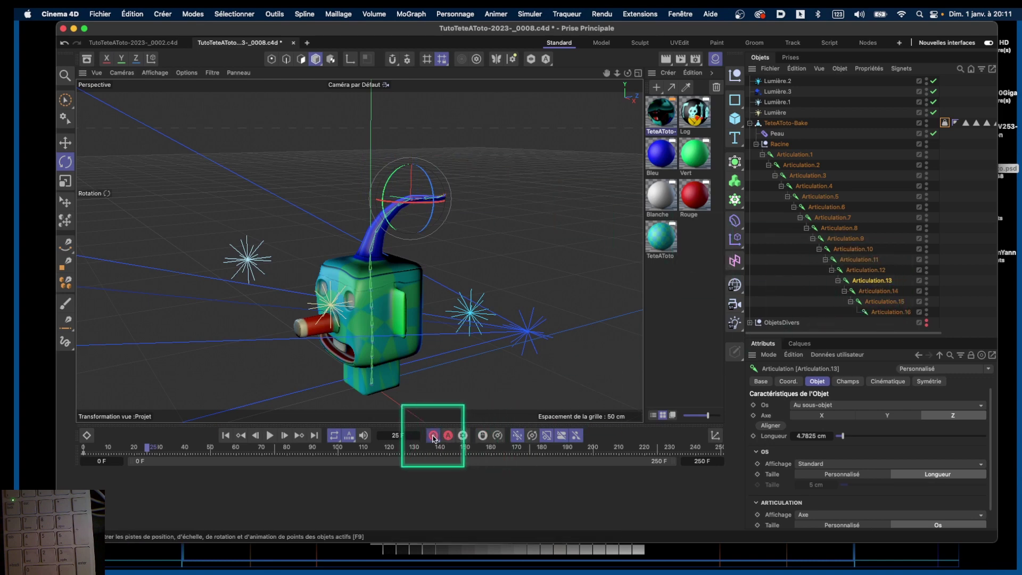
left_click(876, 290)
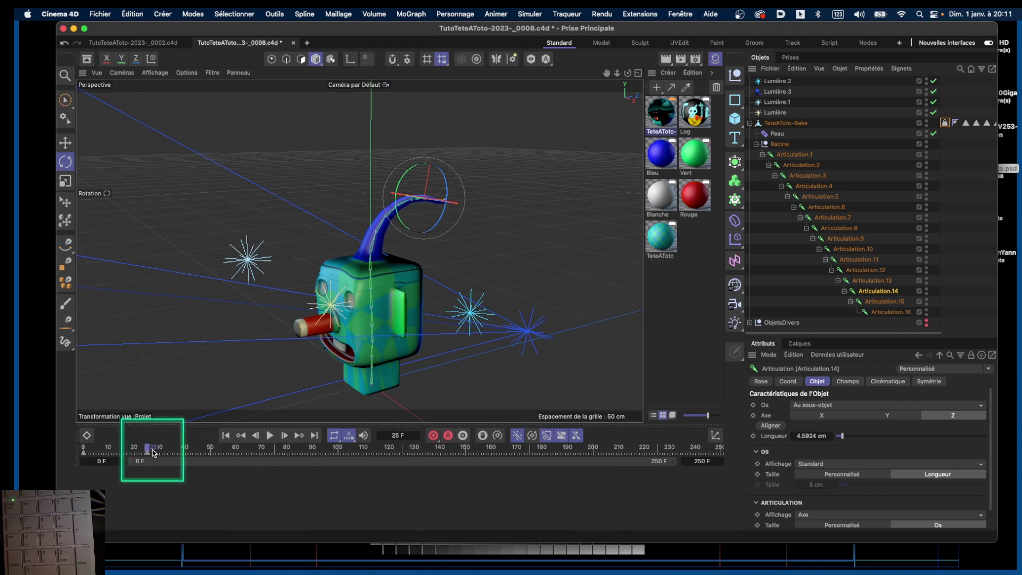
mouse_move(142, 452)
left_mouse_down()
mouse_move(79, 456)
mouse_move(157, 455)
mouse_move(77, 453)
mouse_move(166, 456)
mouse_move(71, 455)
mouse_move(170, 455)
mouse_move(84, 455)
mouse_move(143, 455)
left_mouse_up()
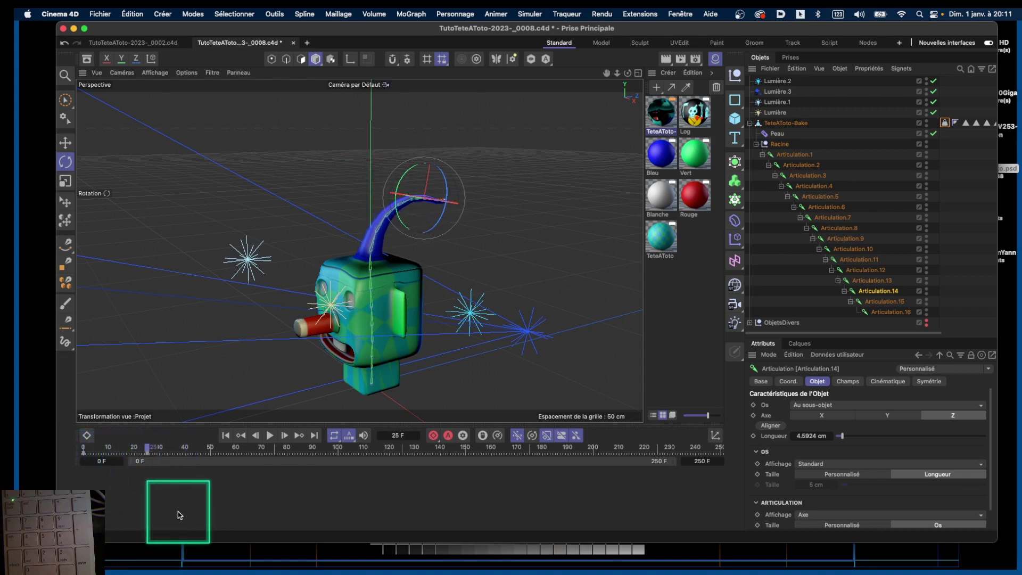
Rotate Articulation.2 in the neck to turn the head and record its rotation key at frame 25
left_click_drag(627, 80, 605, 59)
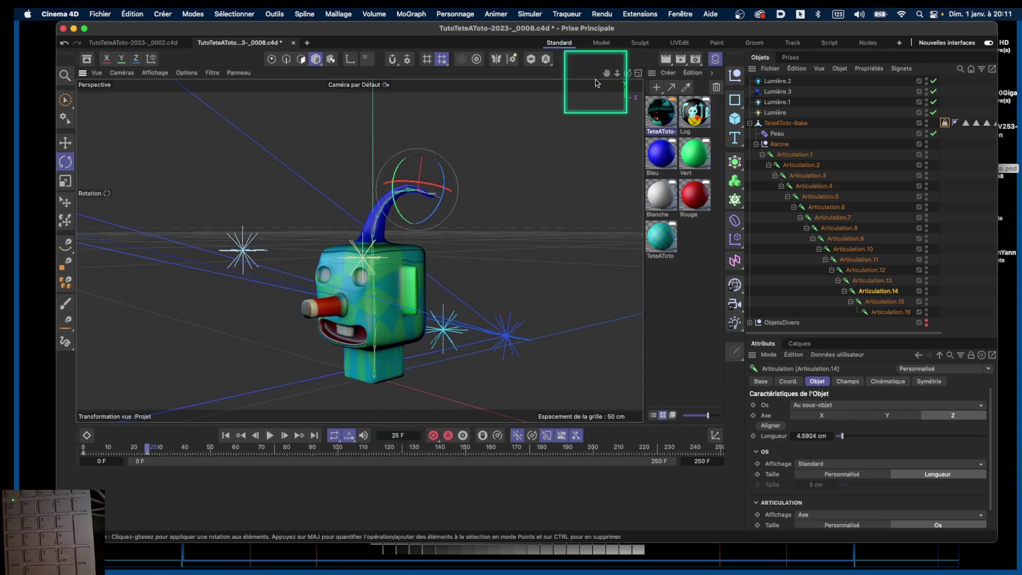
left_click_drag(617, 76, 616, 98)
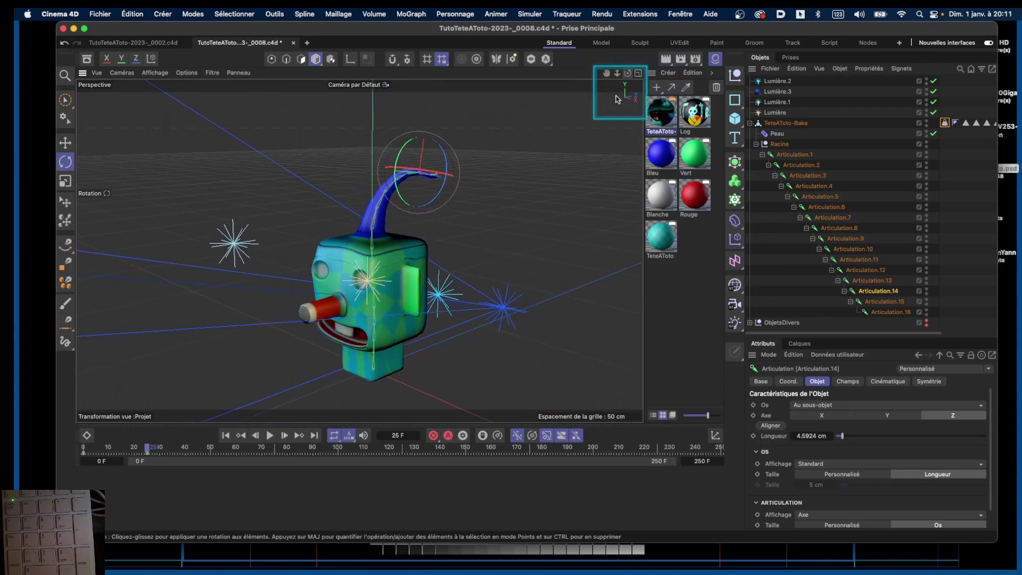
left_click_drag(435, 329, 400, 344, "alt")
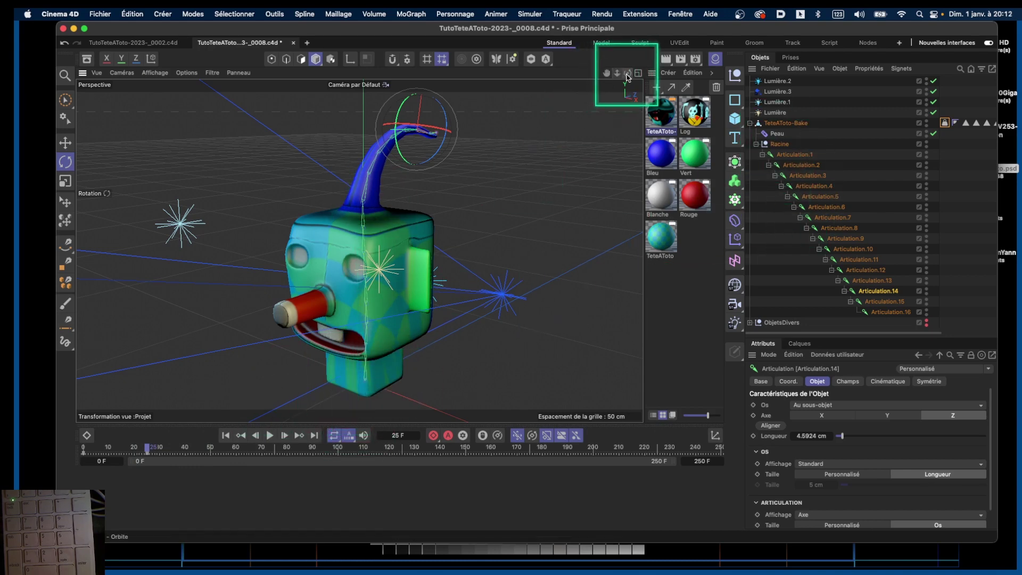
left_click_drag(626, 77, 645, 81)
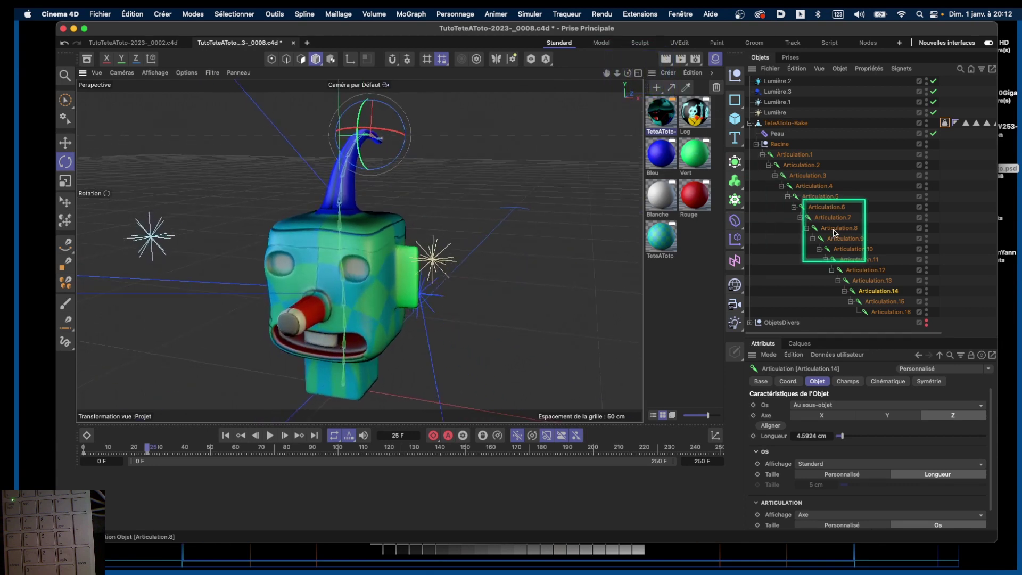
left_click(791, 155)
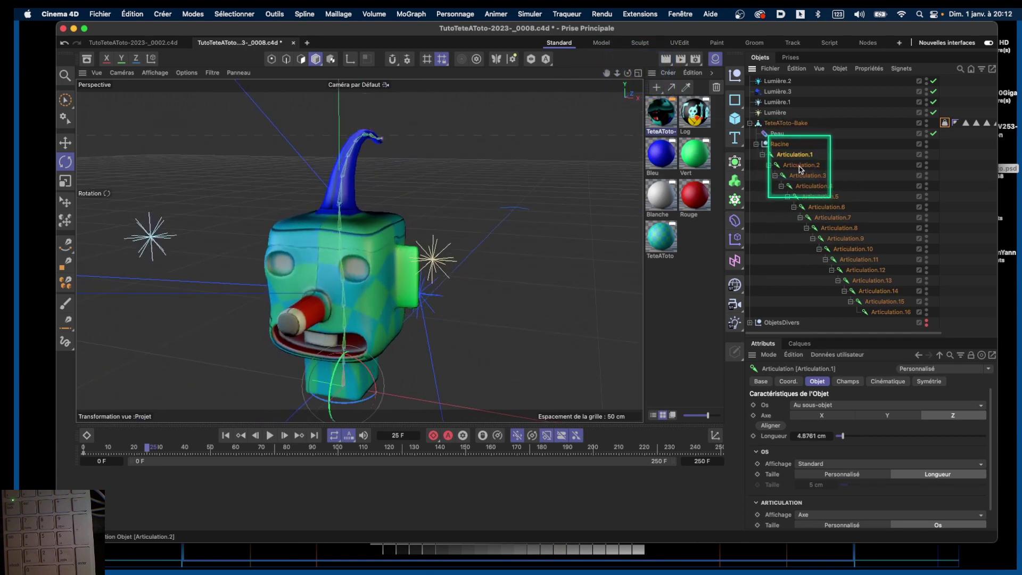
left_click(798, 166)
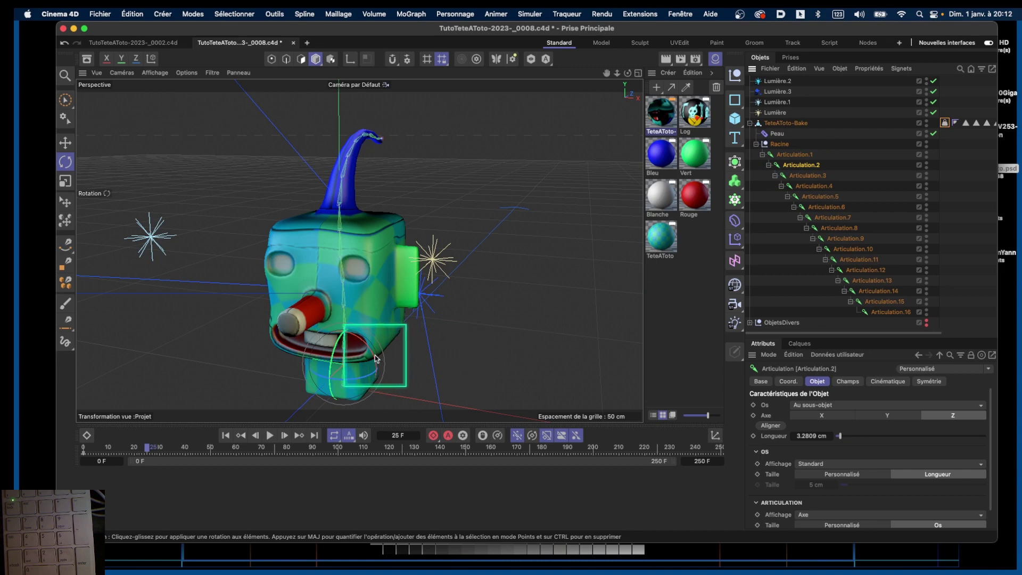
left_click_drag(375, 358, 613, 230)
left_click(792, 169)
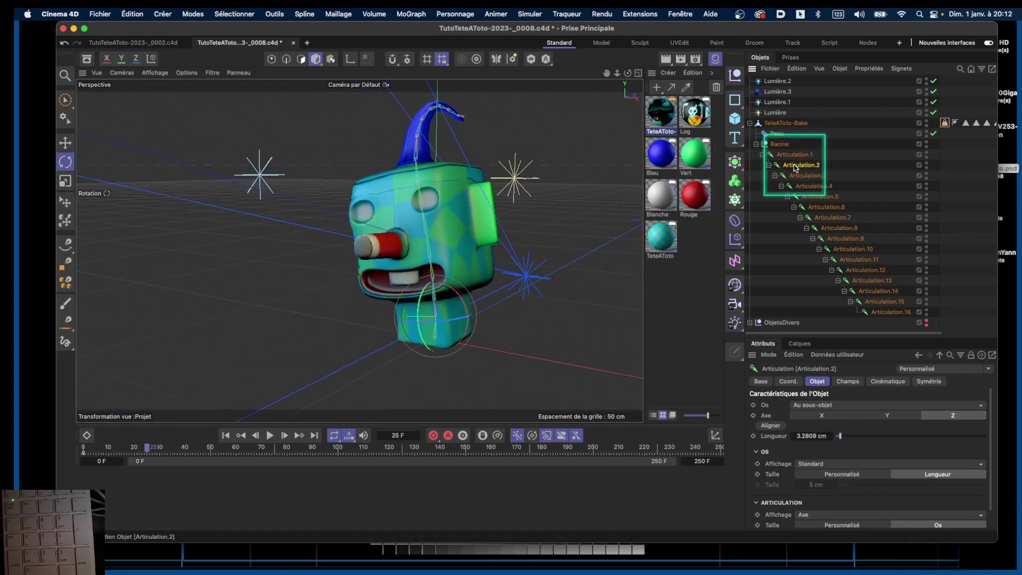
left_click(433, 437)
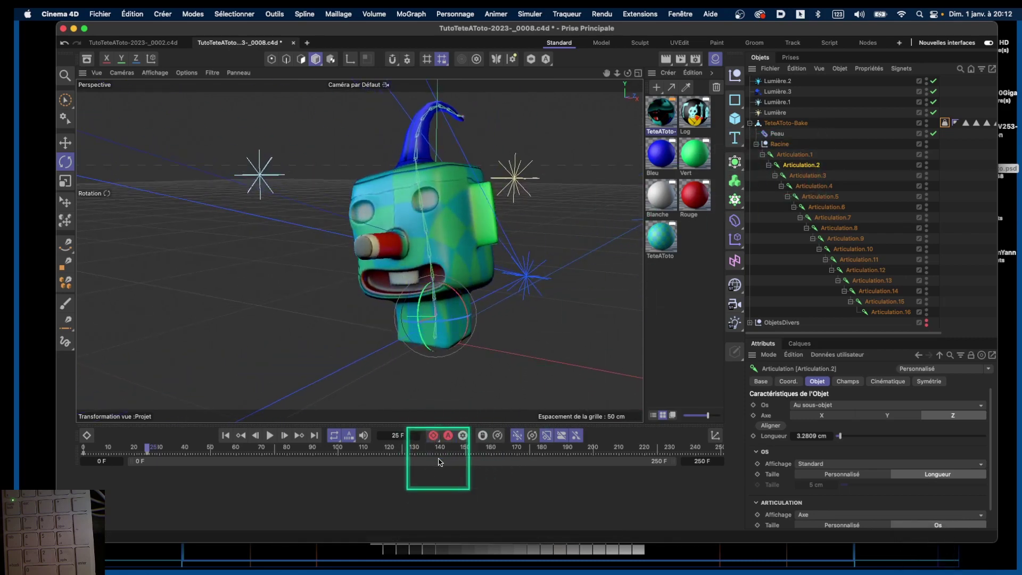
Rotate Articulation.3 at frame 25 to tilt the head sideways and record its rotation key
left_click(808, 175)
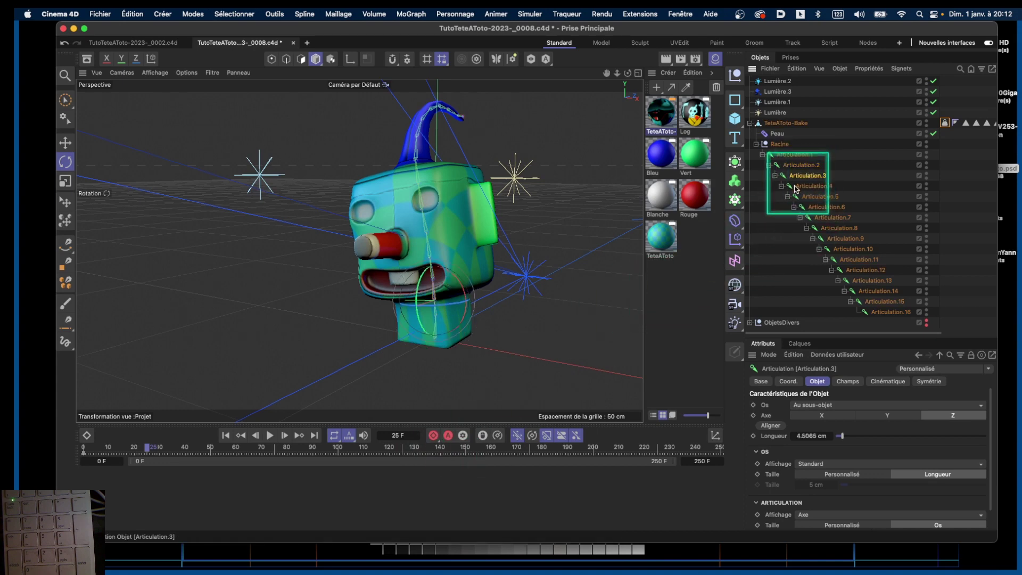
left_click_drag(486, 318, 452, 291)
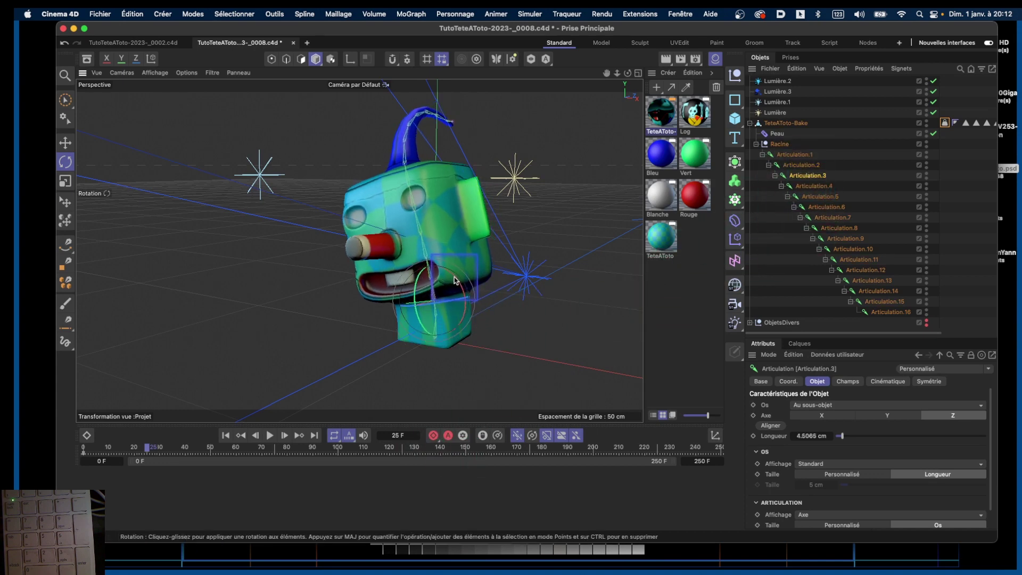
left_click(433, 437)
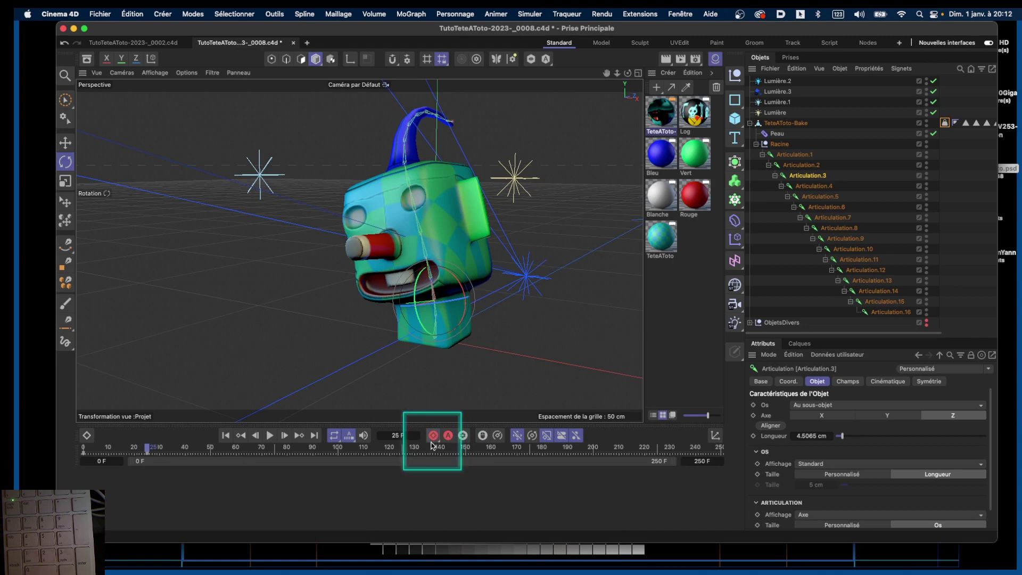
left_click_drag(476, 280, 500, 283, "alt")
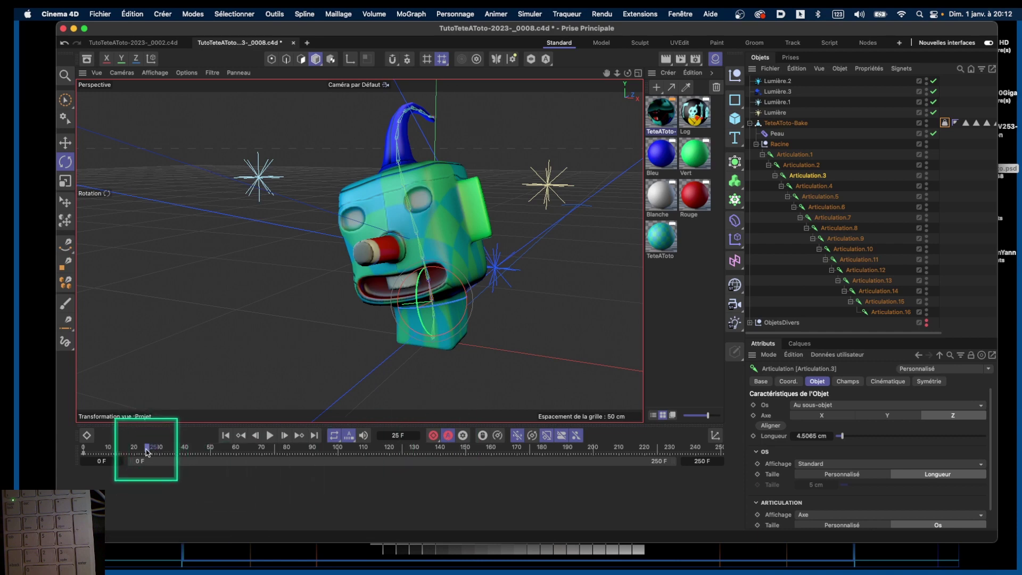
With automatic keying on, continue the sideways head tilt at frame 25 by rotating Articulation.4, Articulation.5 and Articulation.6
left_click(814, 186)
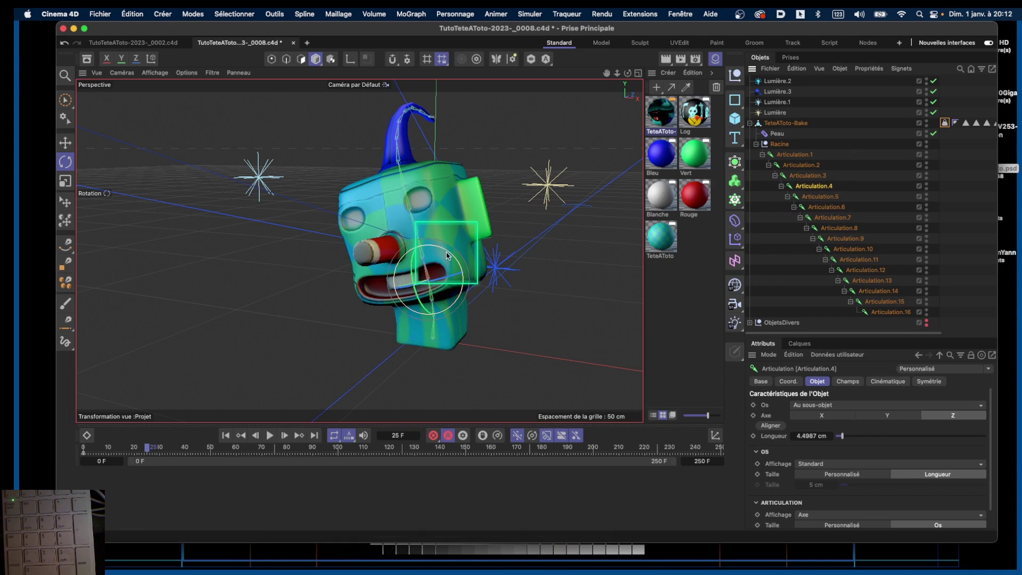
left_click_drag(446, 254, 450, 254)
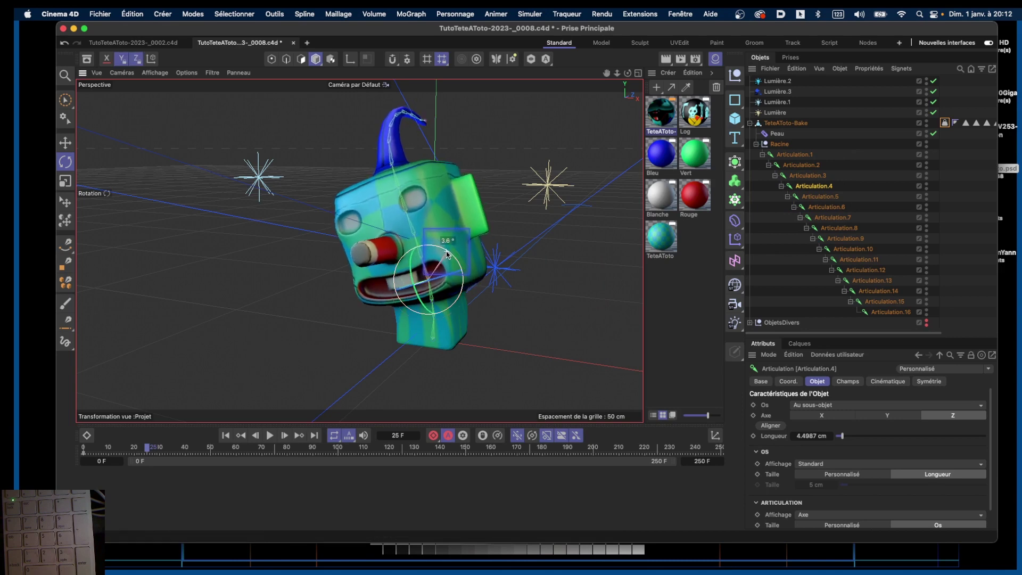
left_click(821, 197)
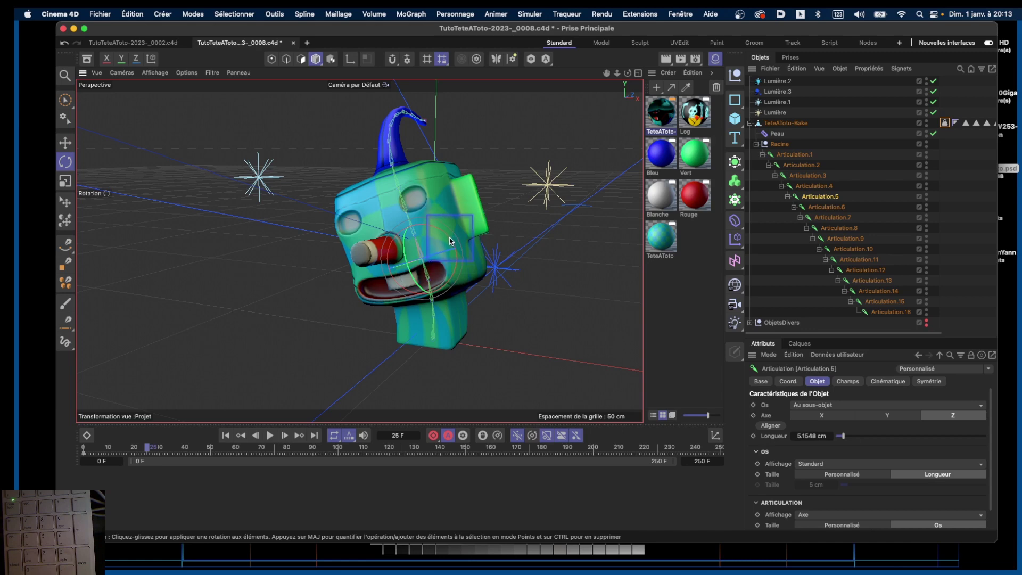
left_click_drag(450, 241, 450, 240)
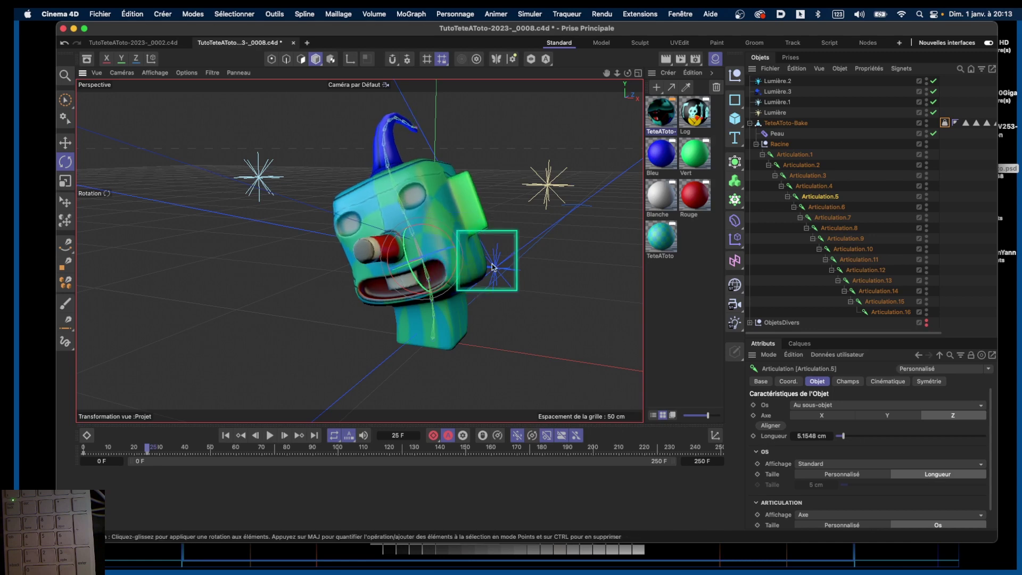
left_click_drag(627, 74, 580, 75)
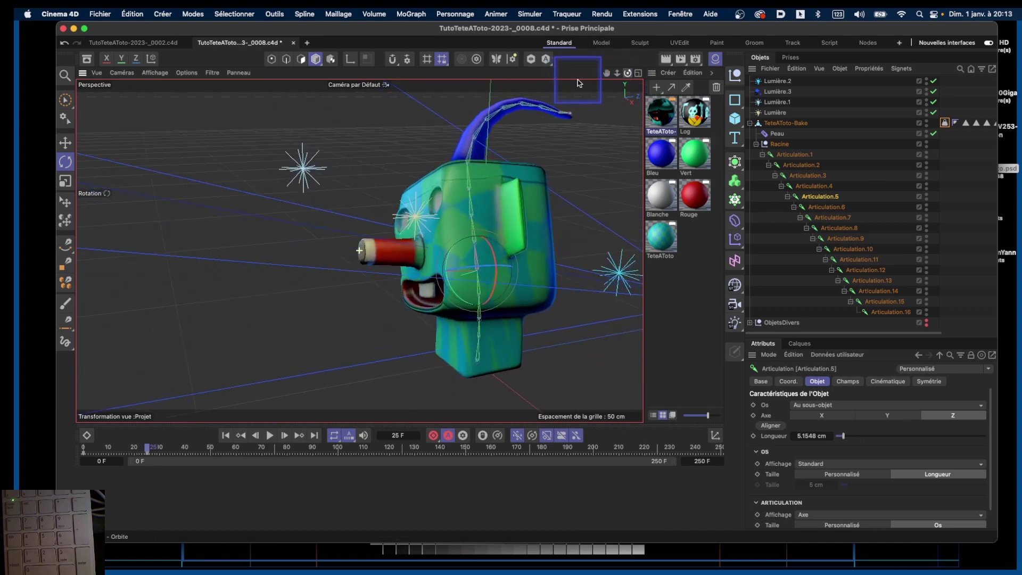
left_click(826, 208)
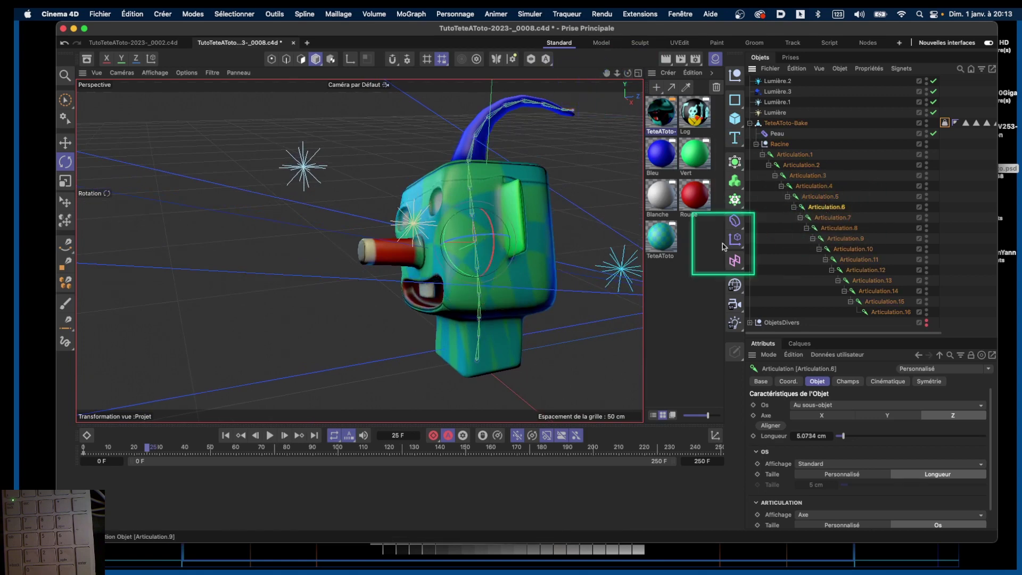
left_click_drag(489, 223, 487, 221)
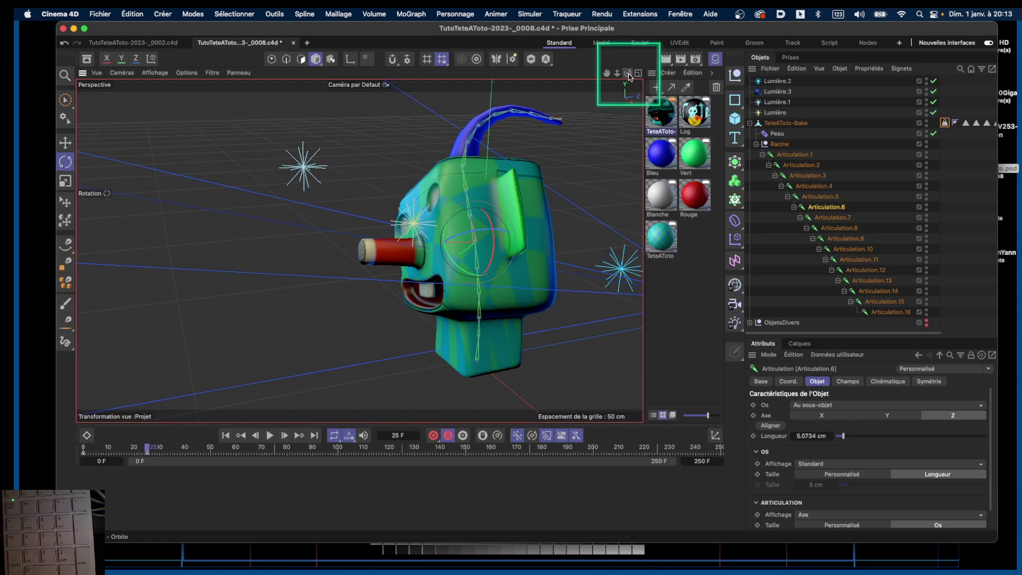
left_click_drag(627, 73, 489, 395)
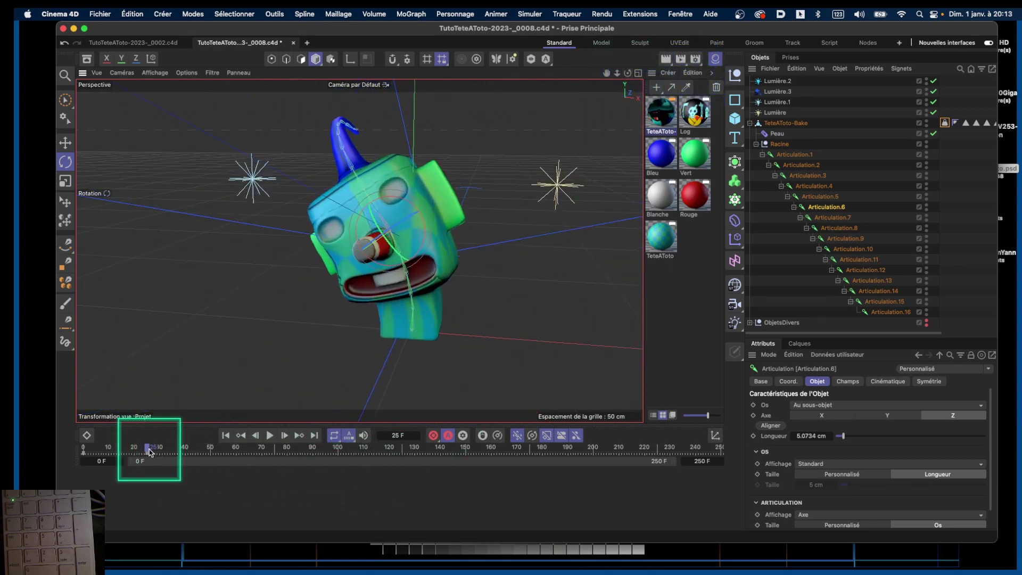
At frame 50, rotate Articulation.2, Articulation.3 and Articulation.4 to swing the neck and lower head to the opposite side
mouse_move(149, 451)
left_mouse_down()
mouse_move(88, 450)
mouse_move(150, 450)
left_mouse_up()
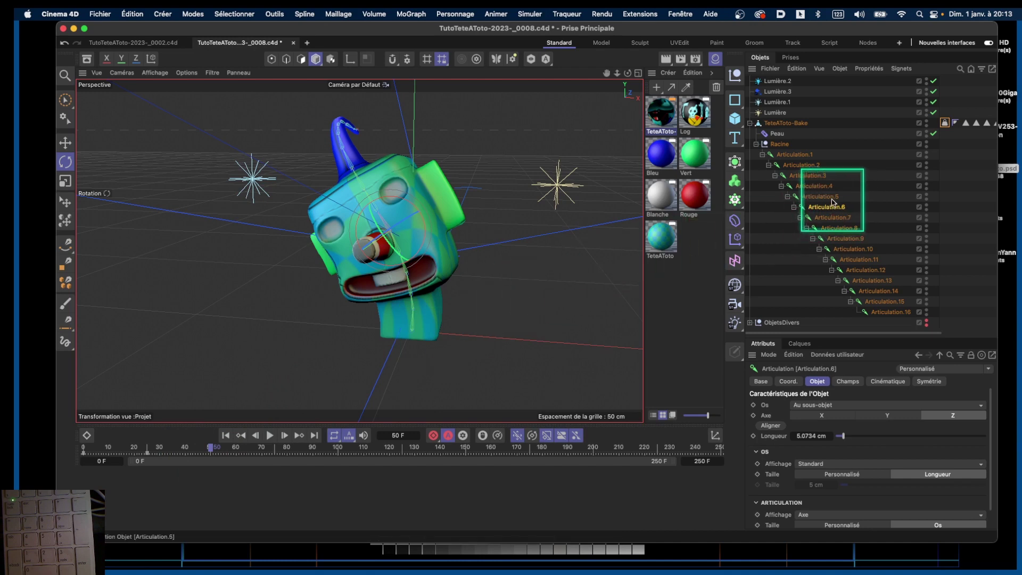
left_click(804, 167)
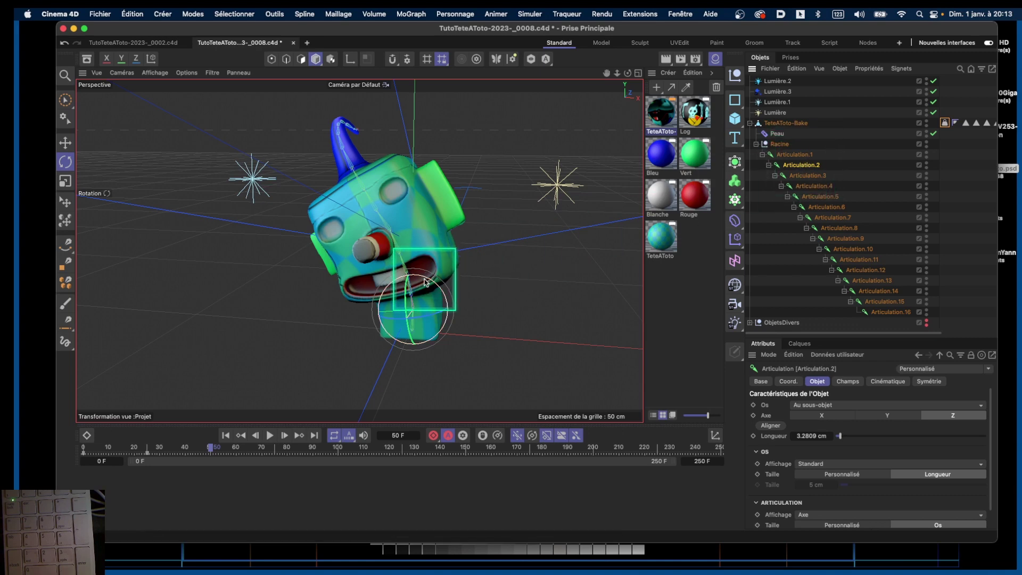
left_click_drag(428, 281, 455, 282)
left_click(807, 175)
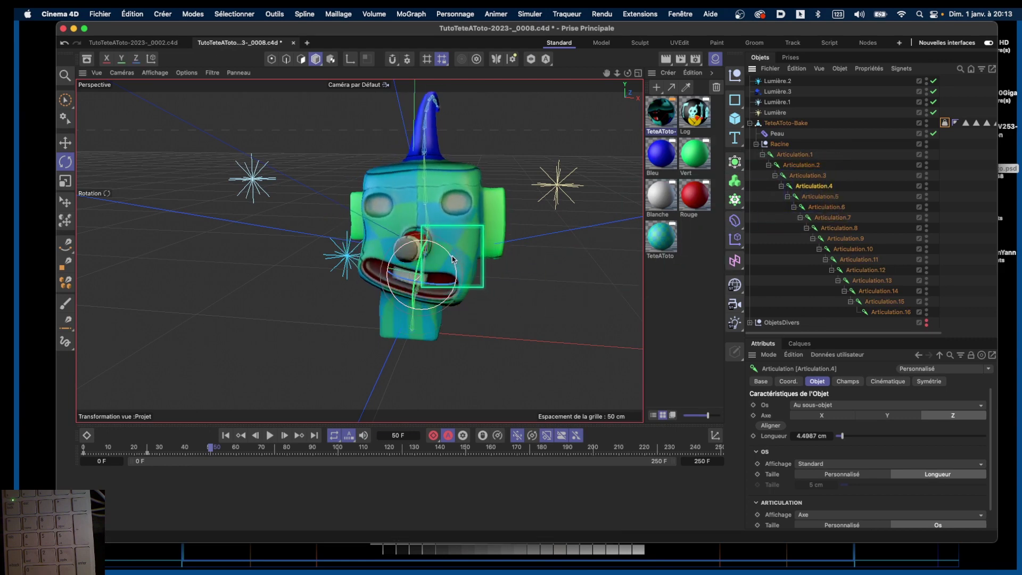
mouse_move(451, 257)
left_mouse_down()
mouse_move(456, 269)
mouse_move(458, 255)
left_mouse_up()
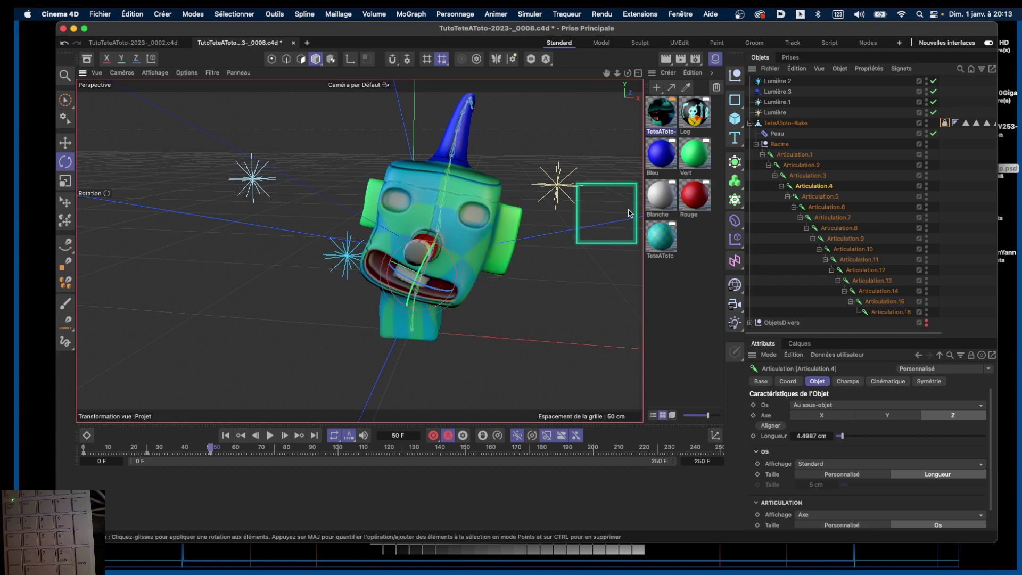
Continue the opposite tilt at frame 50 by rotating Articulation.5, Articulation.6 and Articulation.7 in the upper head
left_click(820, 197)
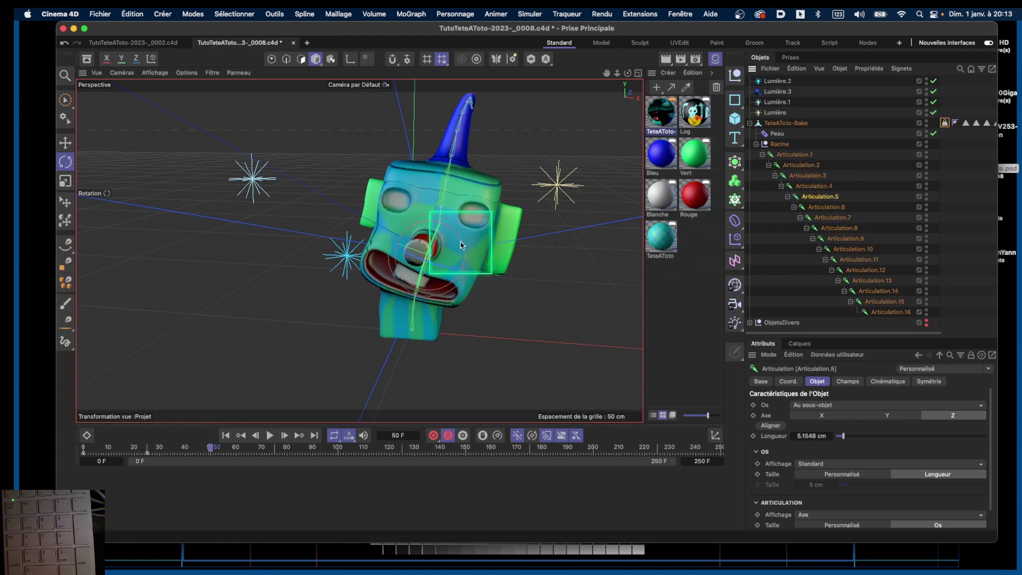
left_click_drag(467, 261, 479, 235)
left_click(826, 207)
left_click(828, 217)
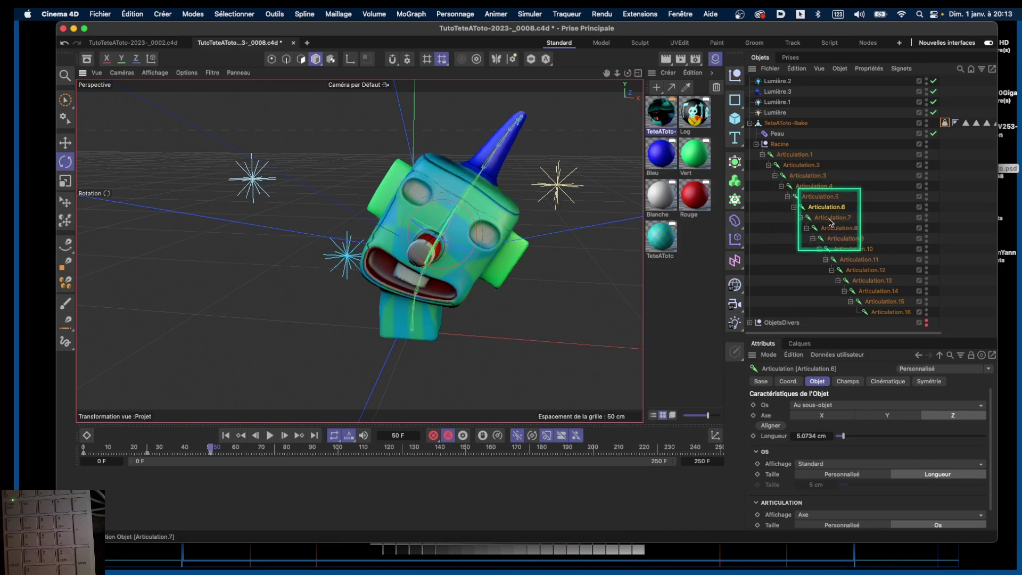
left_click_drag(486, 203, 493, 208)
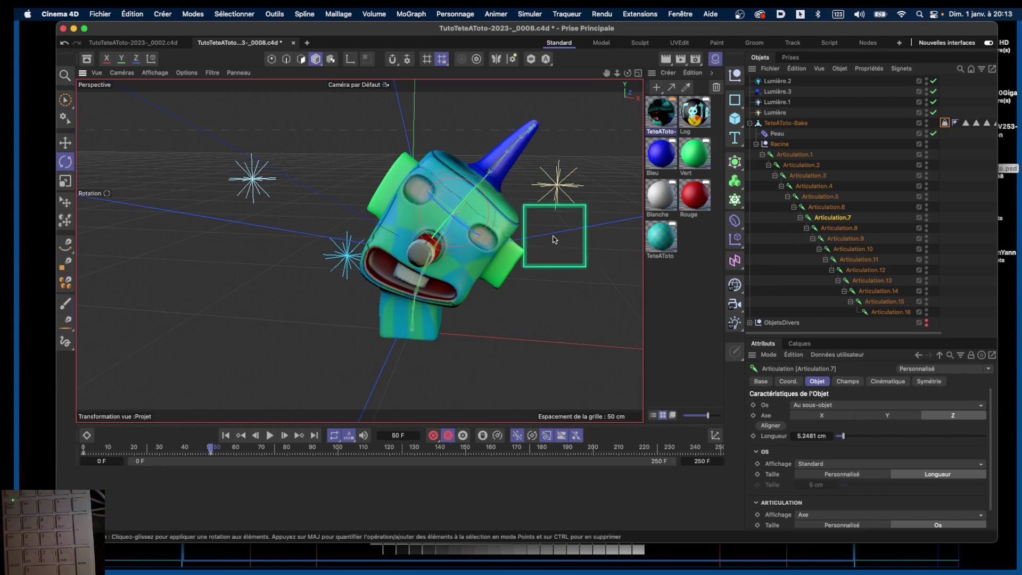
left_click_drag(626, 73, 595, 69)
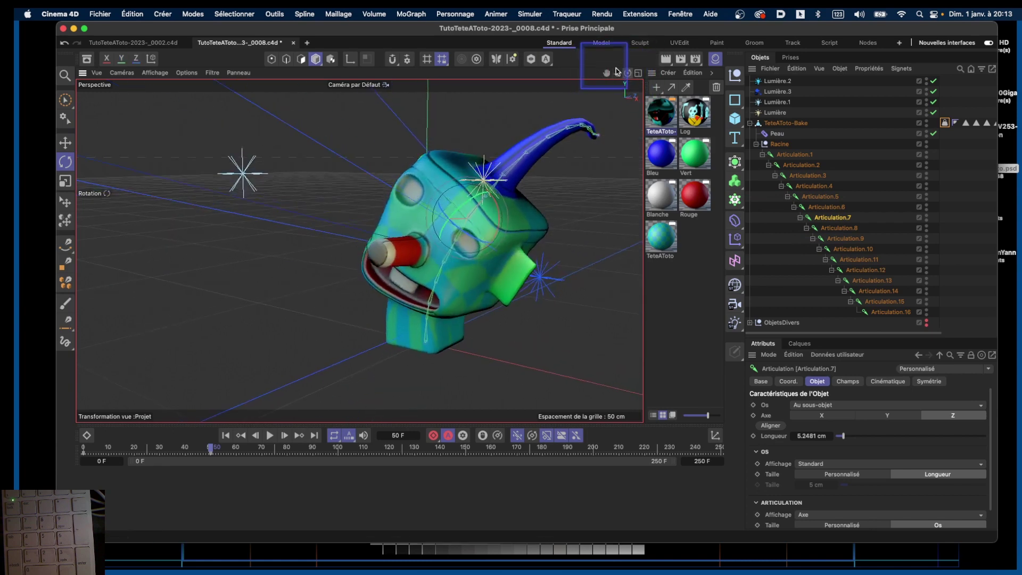
Reshape the blue horn's curve at frame 50 by rotating its joints from Articulation.10 through Articulation.14
left_click(849, 249)
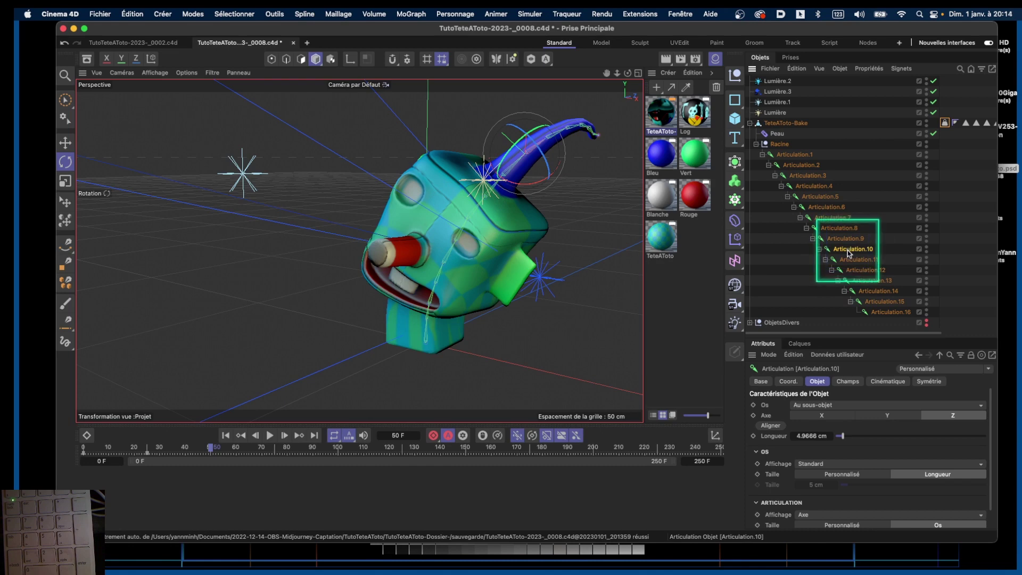
left_click_drag(558, 169, 563, 157)
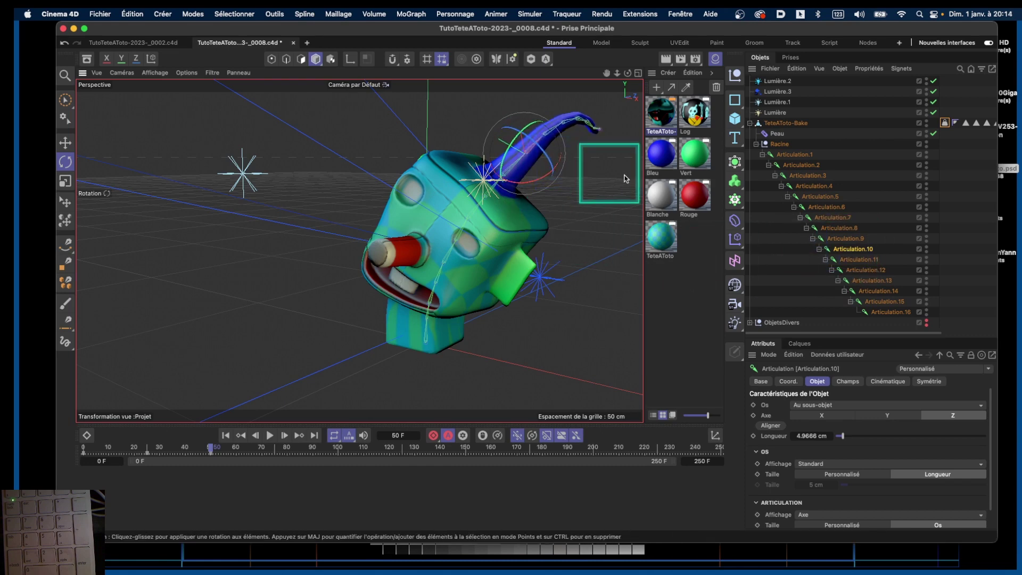
left_click(859, 259)
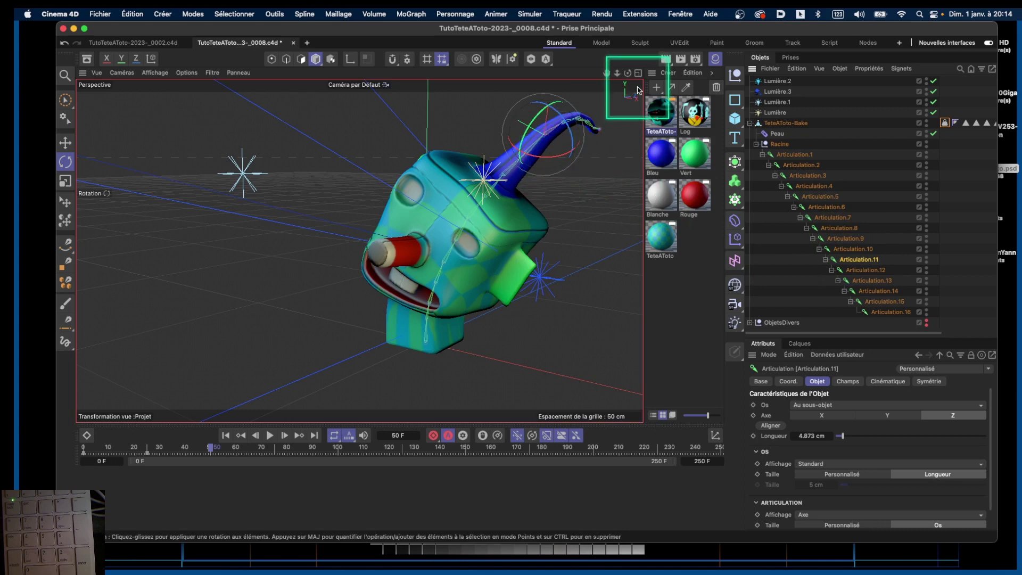
left_click_drag(606, 73, 578, 177)
left_click(865, 269)
left_click_drag(622, 81, 589, 61)
left_click(872, 281)
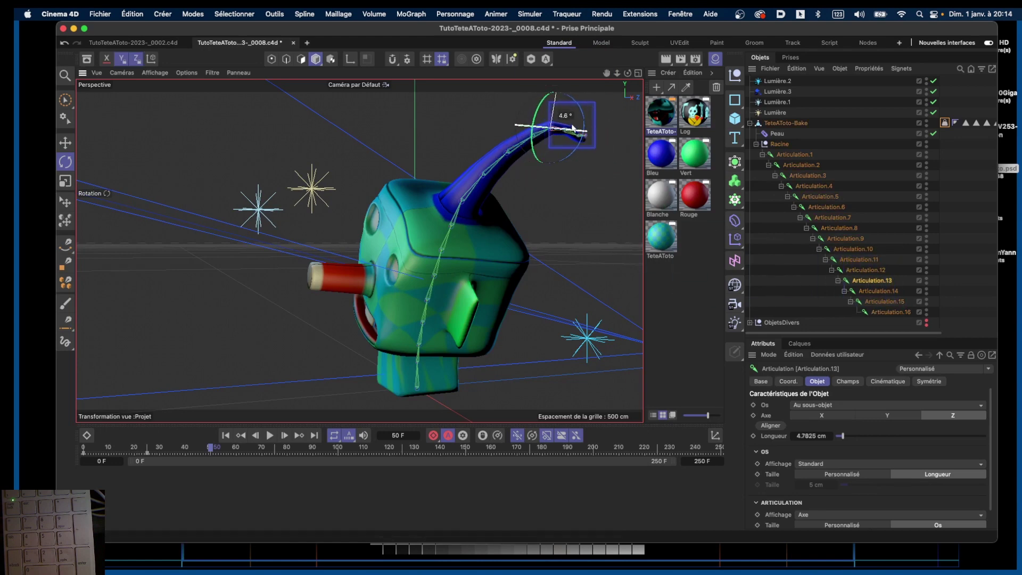
left_click(873, 292)
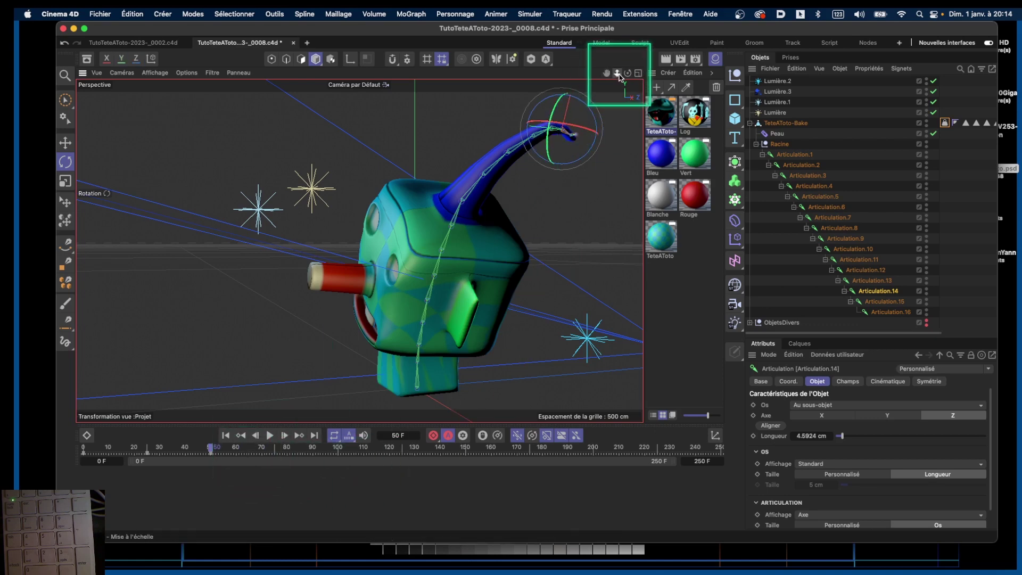
left_click_drag(619, 77, 472, 358)
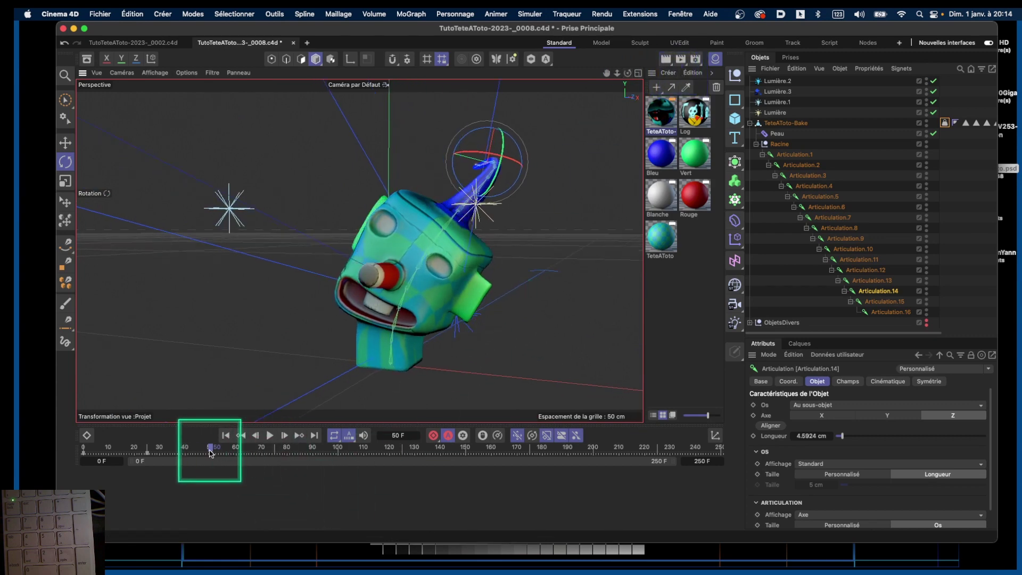
Scrub the timeline back to frame 0 and play the head animation to check the motion
mouse_move(210, 449)
left_mouse_down()
mouse_move(83, 467)
mouse_move(235, 463)
mouse_move(71, 472)
mouse_move(242, 461)
mouse_move(79, 472)
mouse_move(217, 456)
left_mouse_up()
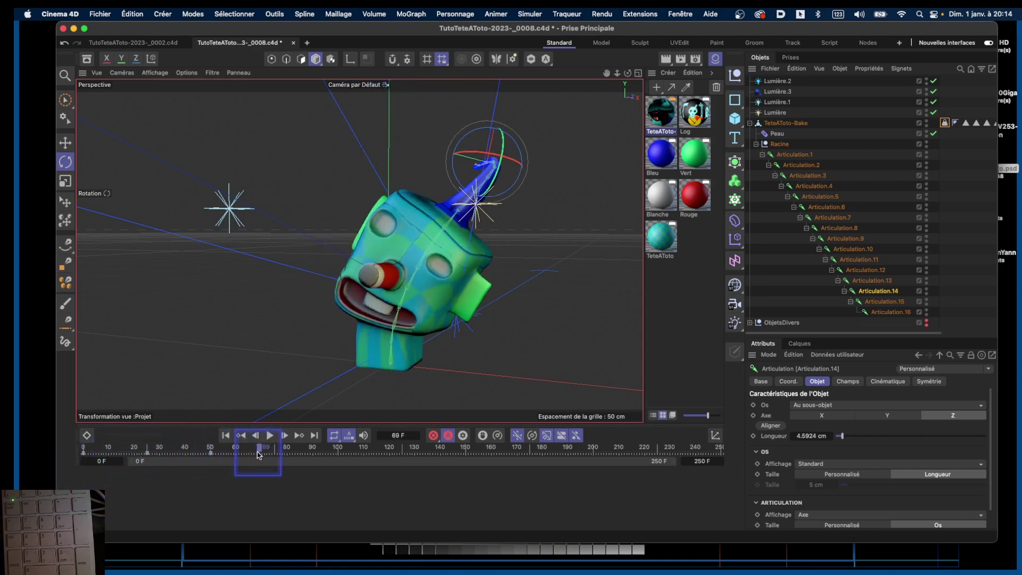
left_click_drag(213, 458, 80, 468)
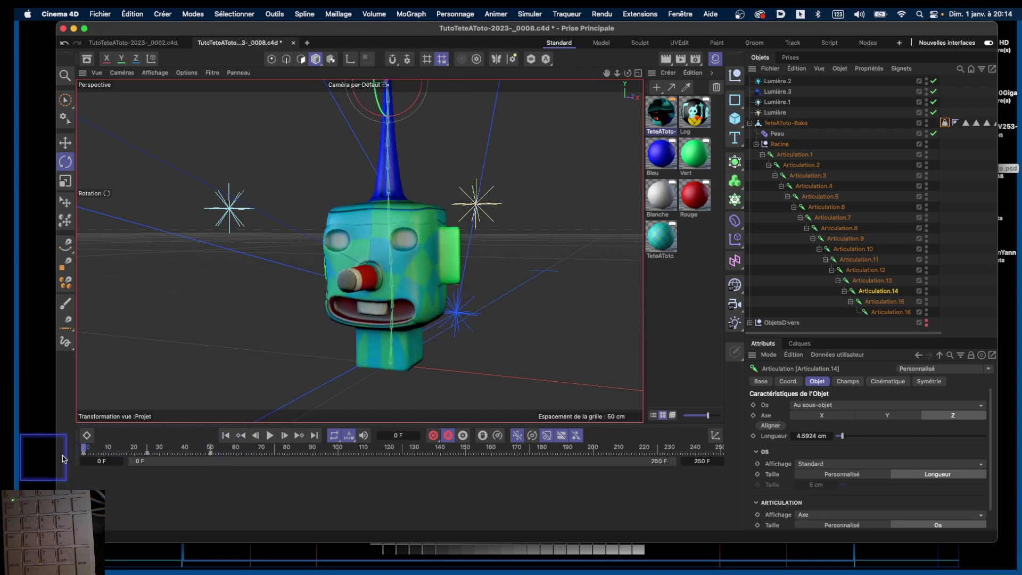
left_click(271, 435)
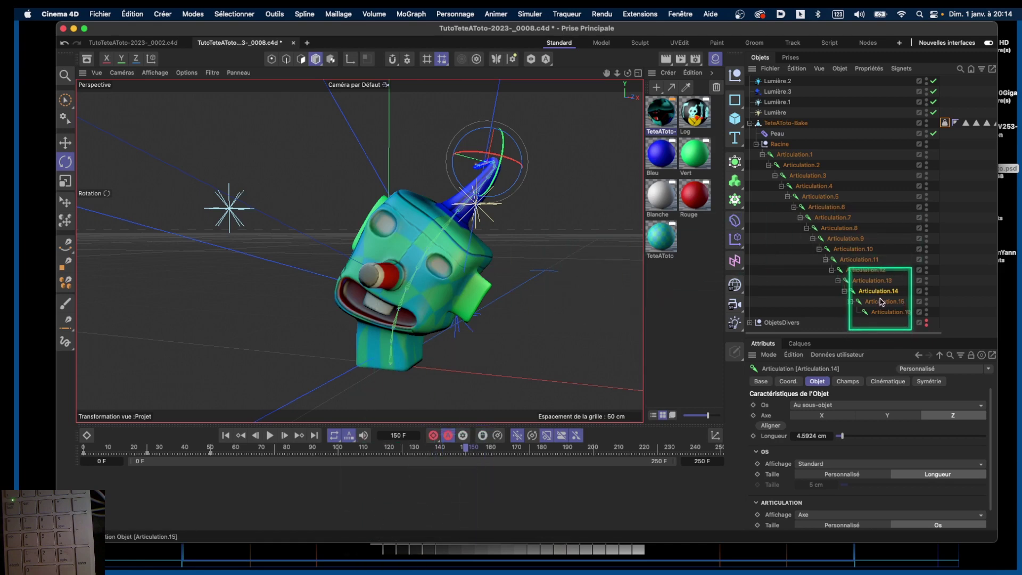
At frame 150, rotate Articulation.2 on two axes to bring the neck upright and turn the head
left_click(810, 166)
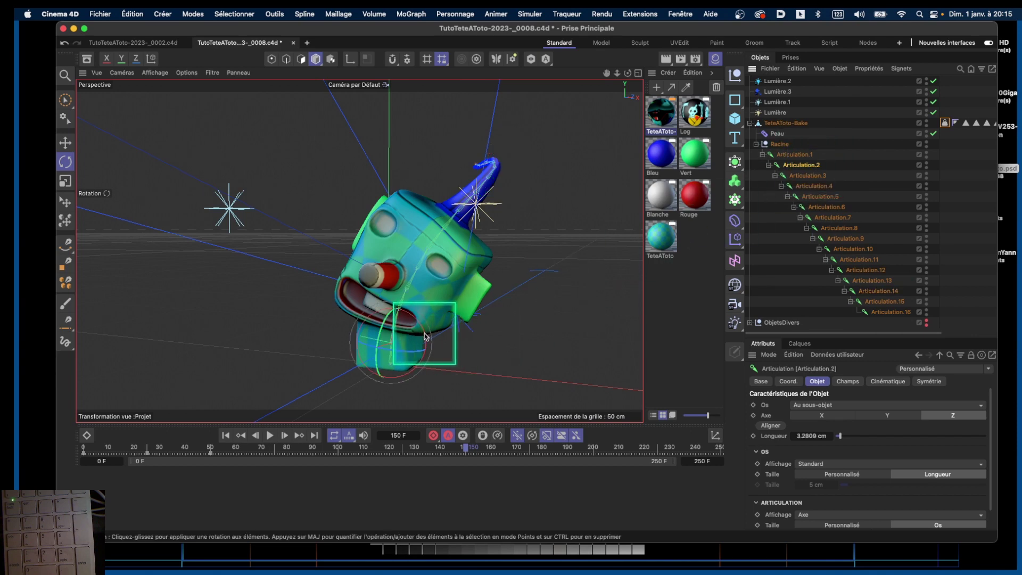
left_click_drag(425, 335, 424, 330)
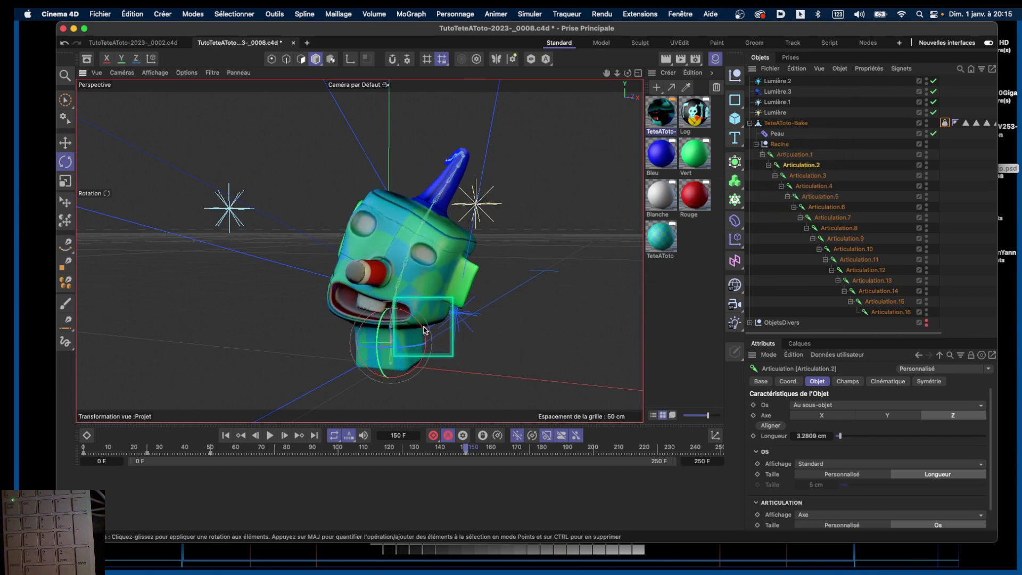
left_click_drag(627, 73, 572, 80)
left_click_drag(389, 333, 551, 280)
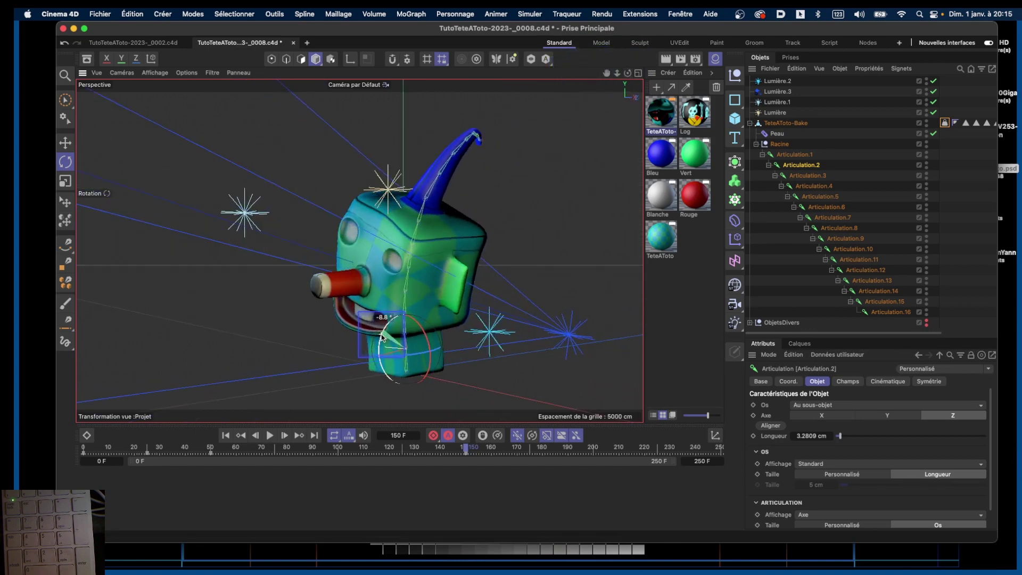
At frame 150, rotate Articulation.3 and then Articulation.4 (about 8°) to continue the new head pose
left_click(807, 176)
left_click_drag(429, 335, 535, 271)
left_click(814, 179)
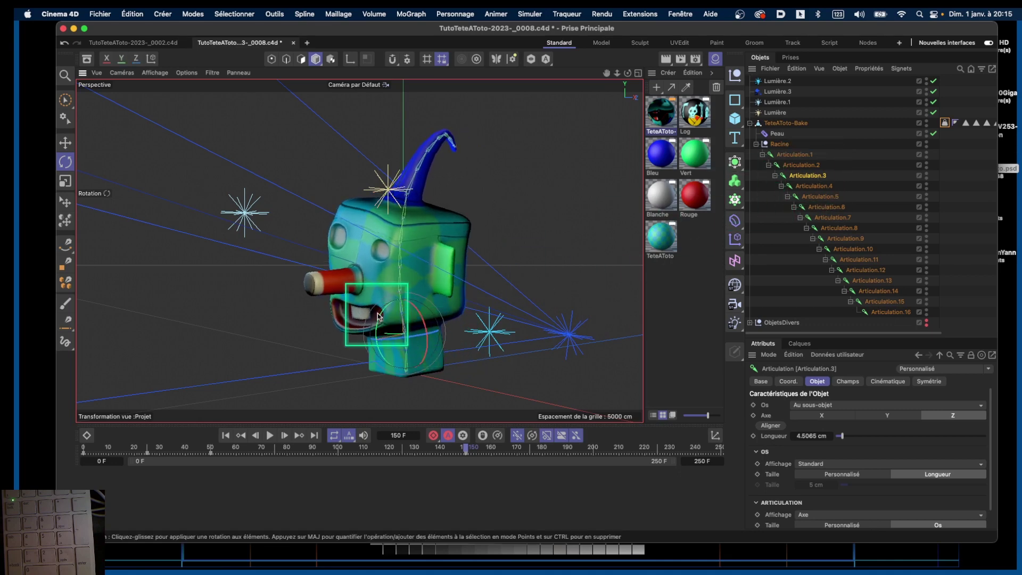
left_click_drag(382, 313, 414, 292)
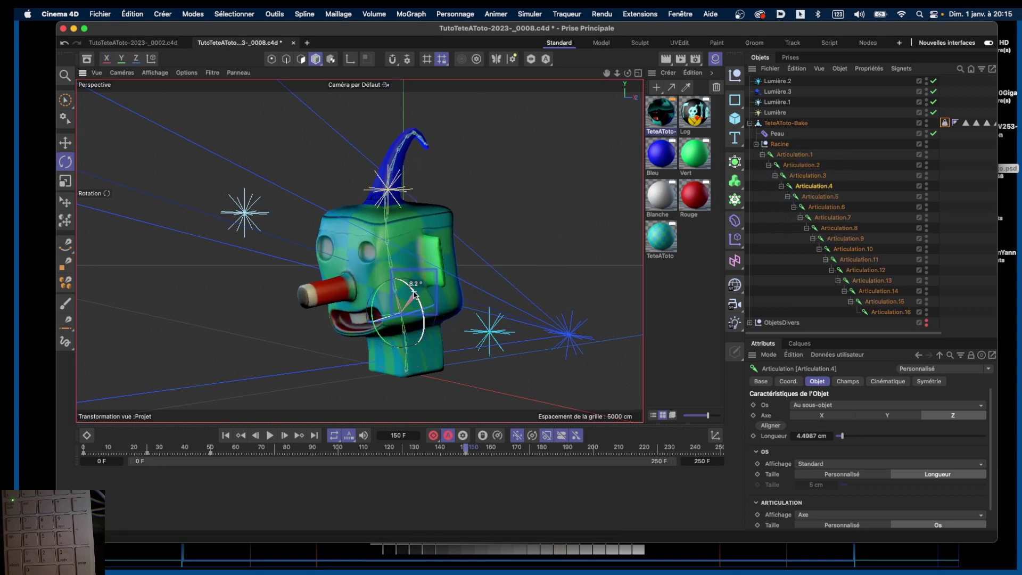
At frame 150, rotate Articulation.5 on one axis and Articulation.6 on two axes to tilt the upper head
left_click(820, 196)
left_click_drag(374, 276, 404, 261)
left_click_drag(629, 73, 708, 101)
left_click(837, 208)
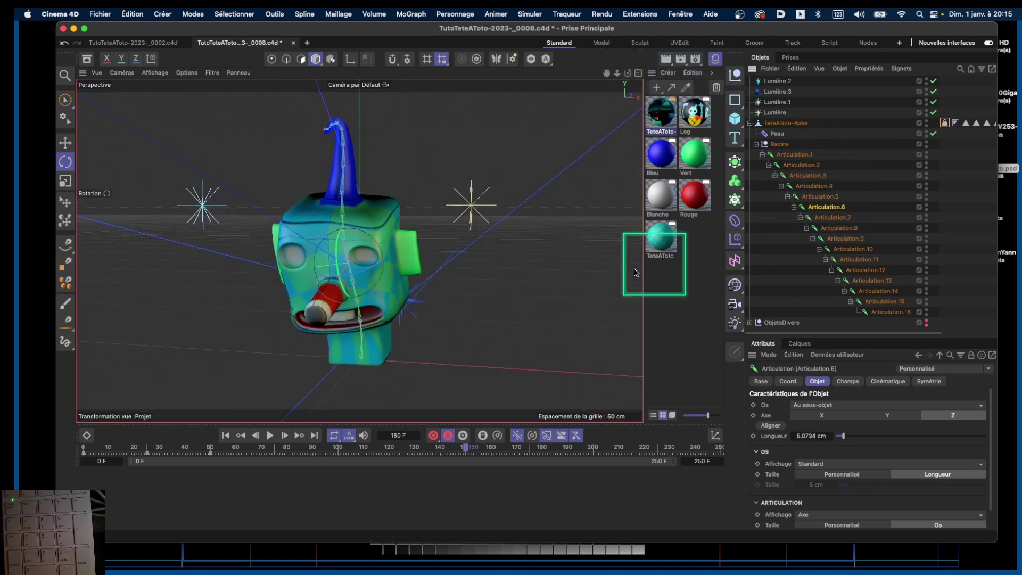
left_click_drag(336, 244, 336, 245)
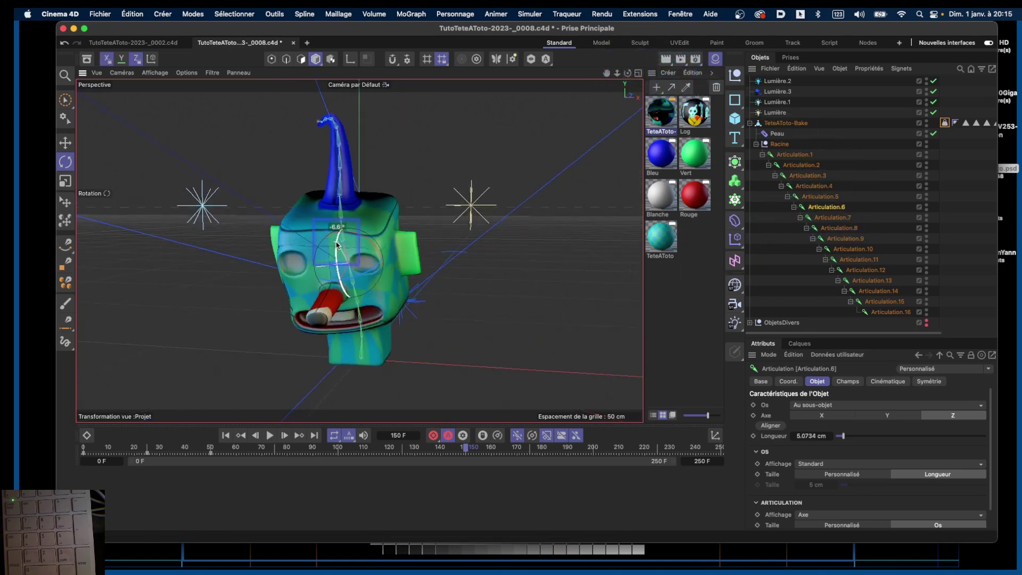
left_click_drag(628, 73, 574, 81)
left_click_drag(410, 246, 413, 258)
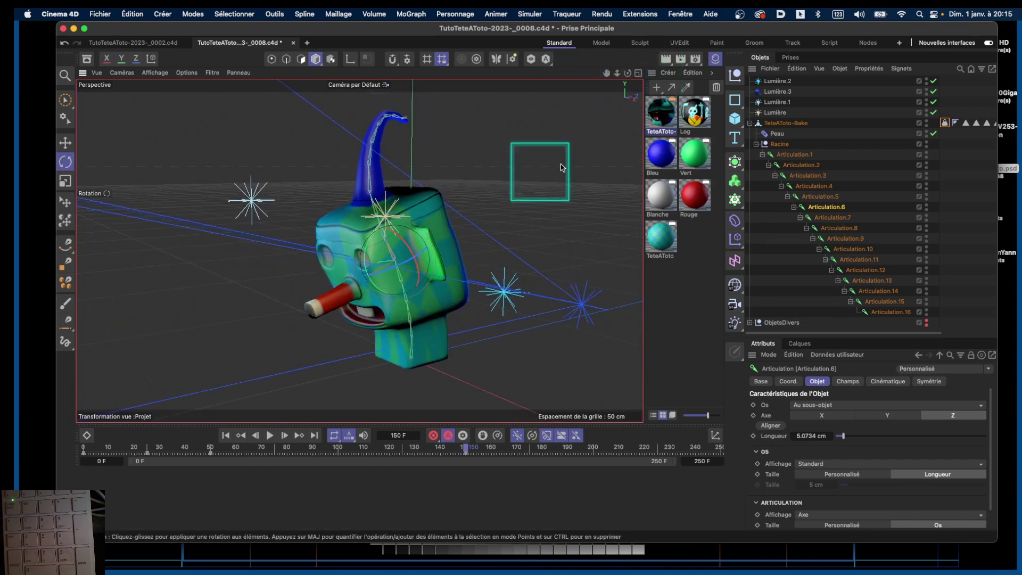
At frame 150, rotate Articulation.7, Articulation.11 and Articulation.12 to reshape the head top and bend the lower horn
left_click(832, 217)
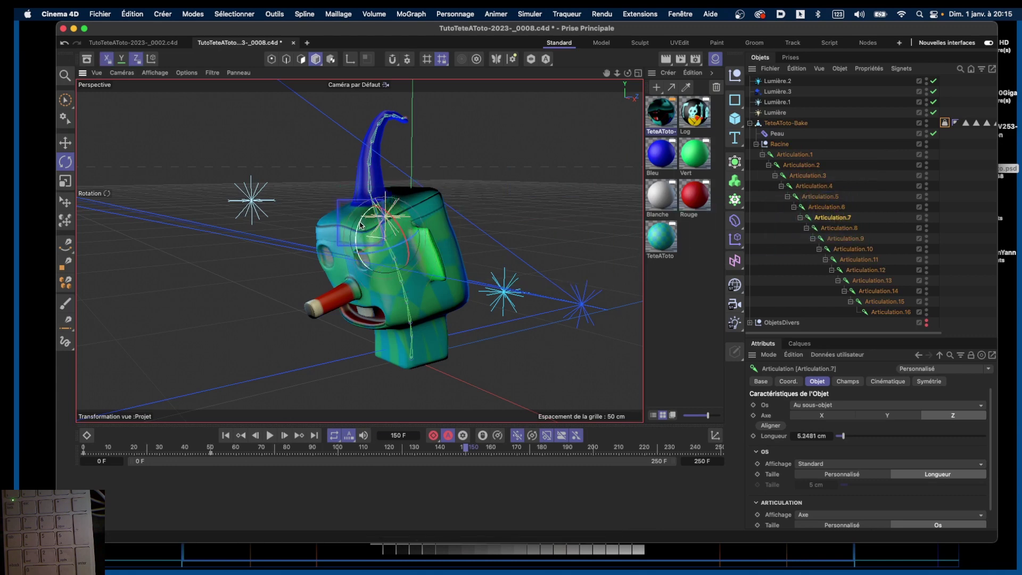
left_click(859, 259)
left_click_drag(343, 151, 341, 156)
left_click(858, 270)
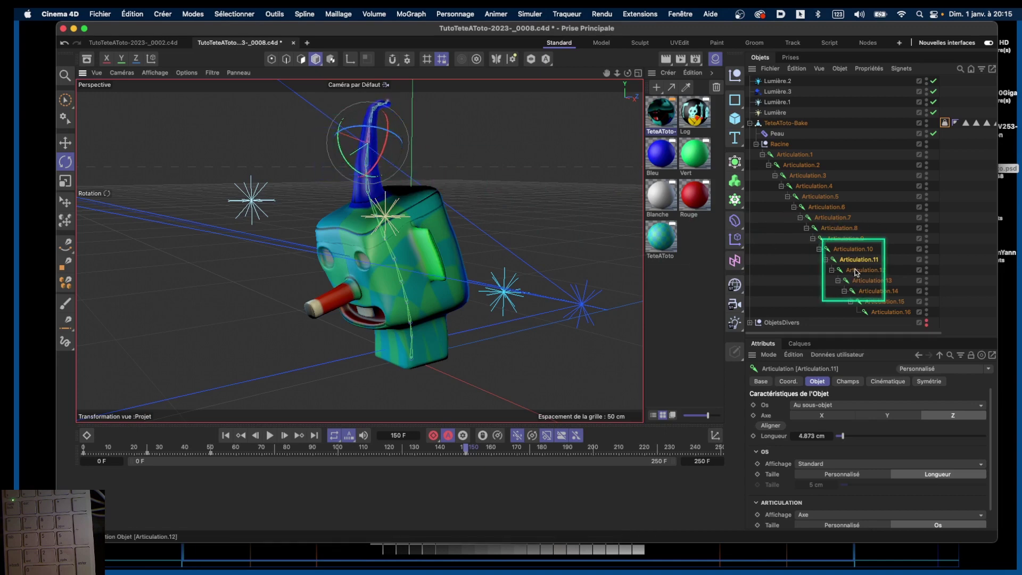
left_click_drag(347, 126, 342, 121)
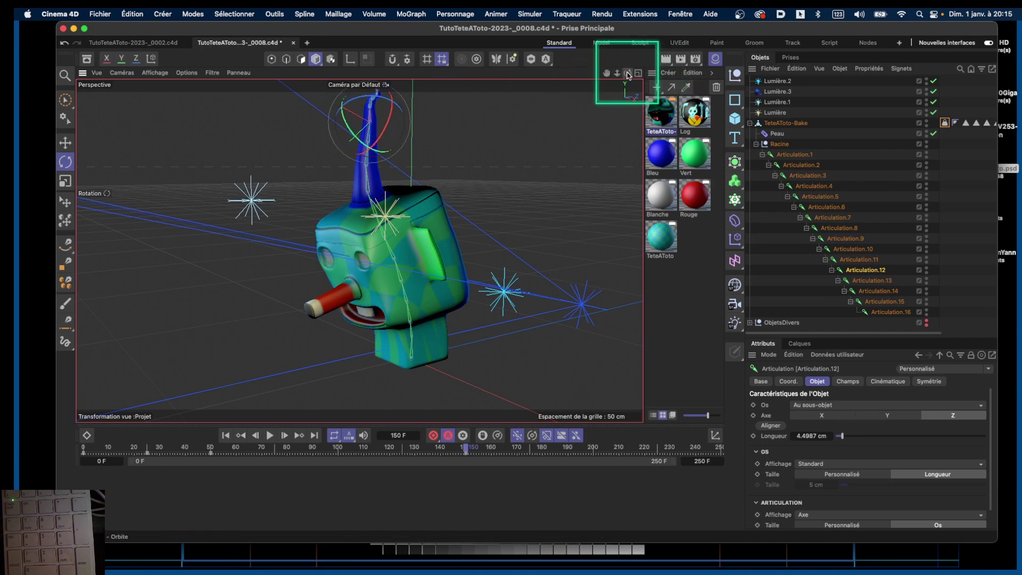
At frame 150, rotate Articulation.13, Articulation.14 and Articulation.15 to shape the curve of the horn's tip
left_click_drag(627, 73, 584, 74)
left_click(871, 280)
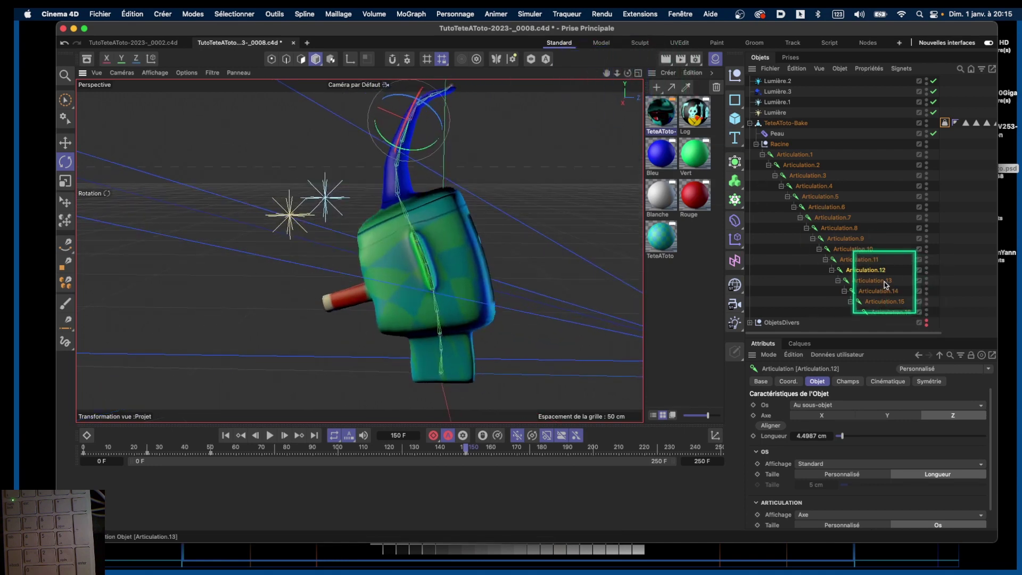
left_click_drag(405, 94, 388, 112)
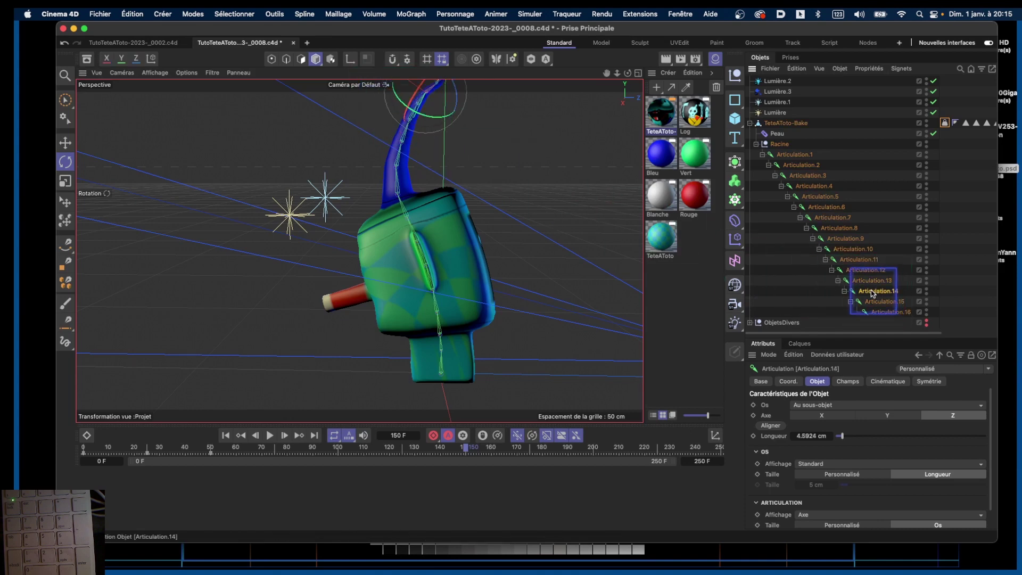
left_click_drag(607, 75, 523, 182)
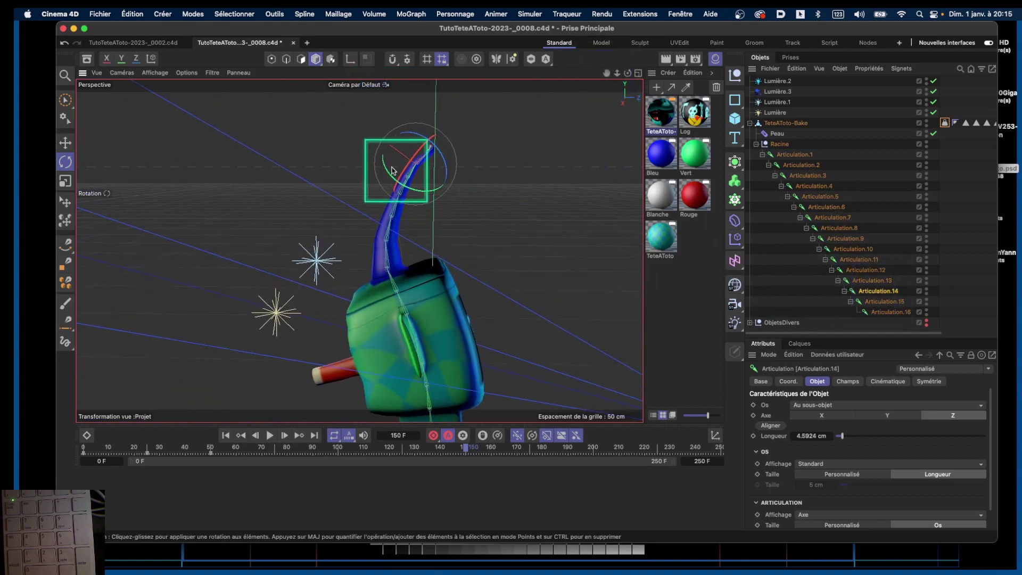
left_click_drag(383, 164, 384, 167)
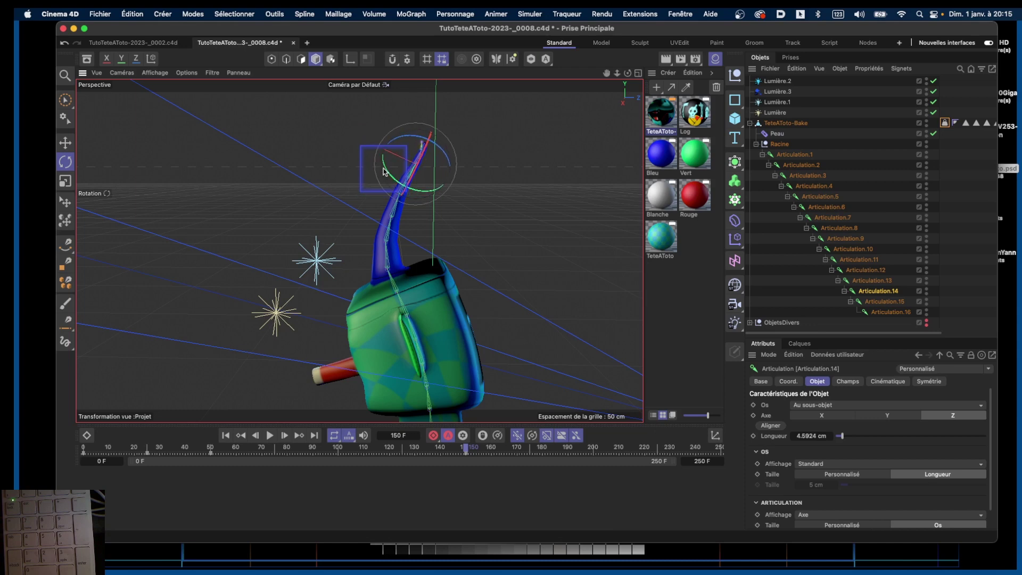
left_click(883, 301)
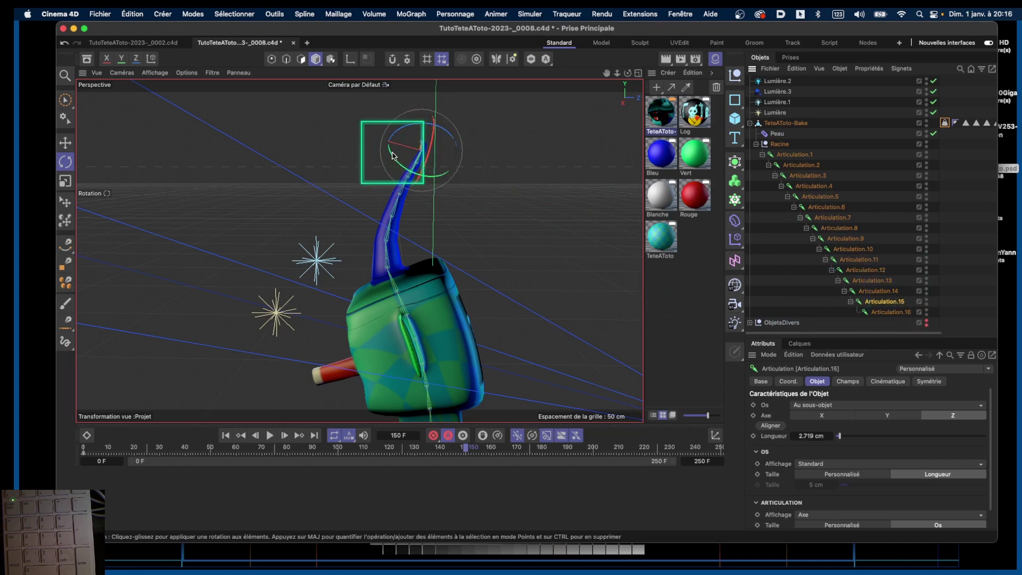
left_click_drag(393, 156, 399, 165)
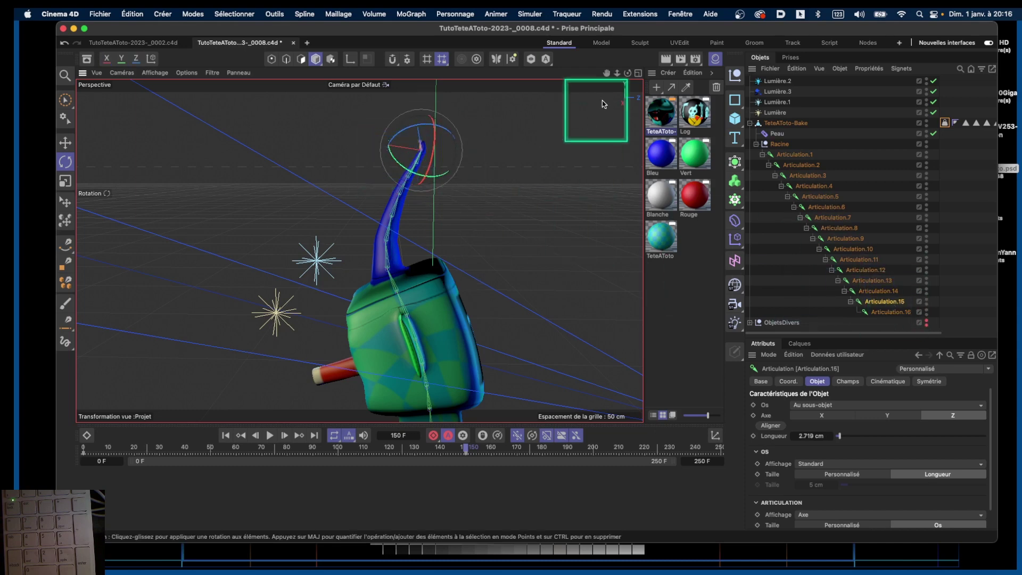
Play the head animation from frame 0 to check the motion with the frame 150 pose
left_click_drag(616, 73, 569, 107)
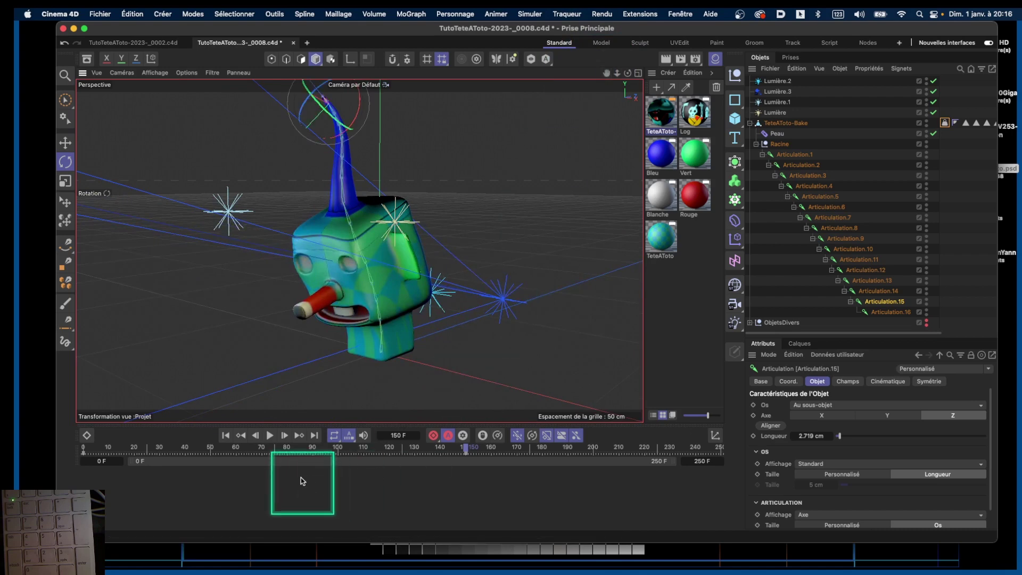
left_click(225, 435)
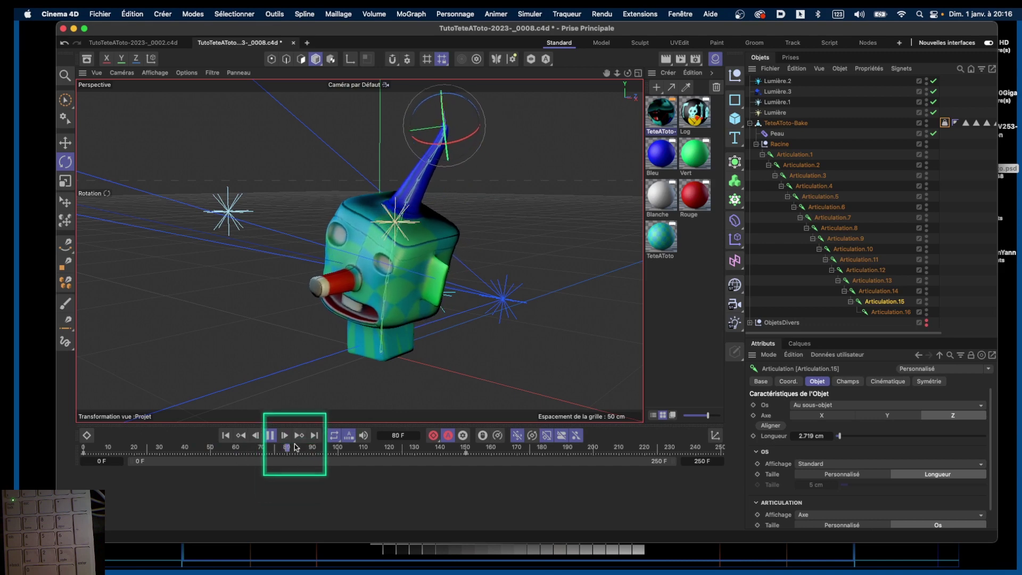
left_click(270, 435)
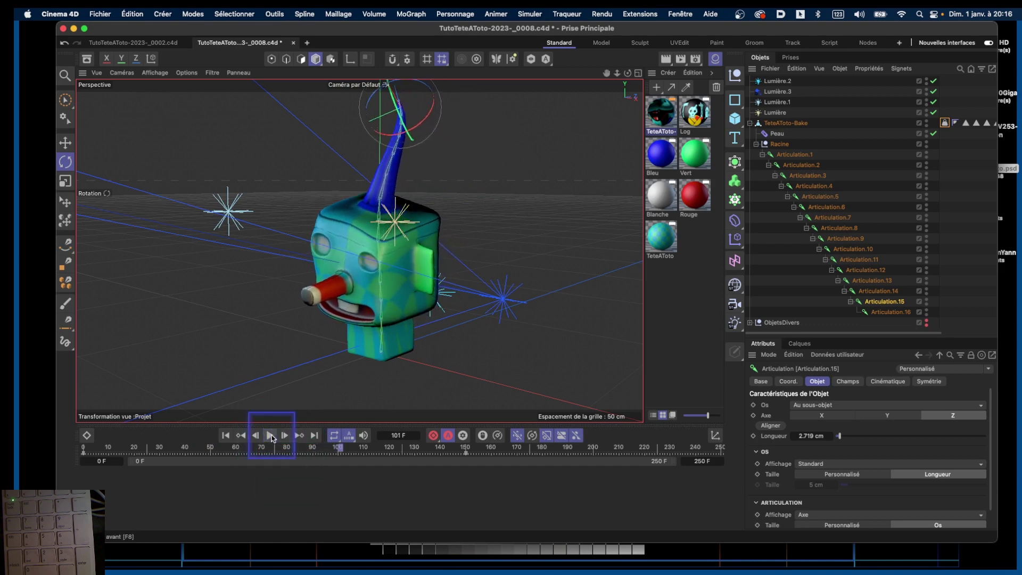
Save the project as an incremental version, TutoTeteAToto-2023-_0009.c4d
left_click(106, 15)
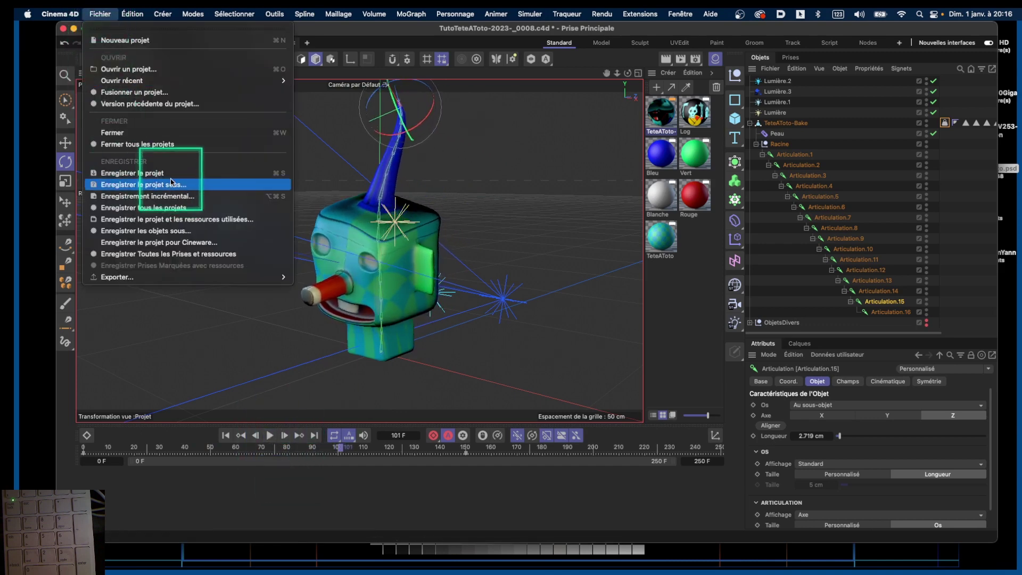
left_click(173, 195)
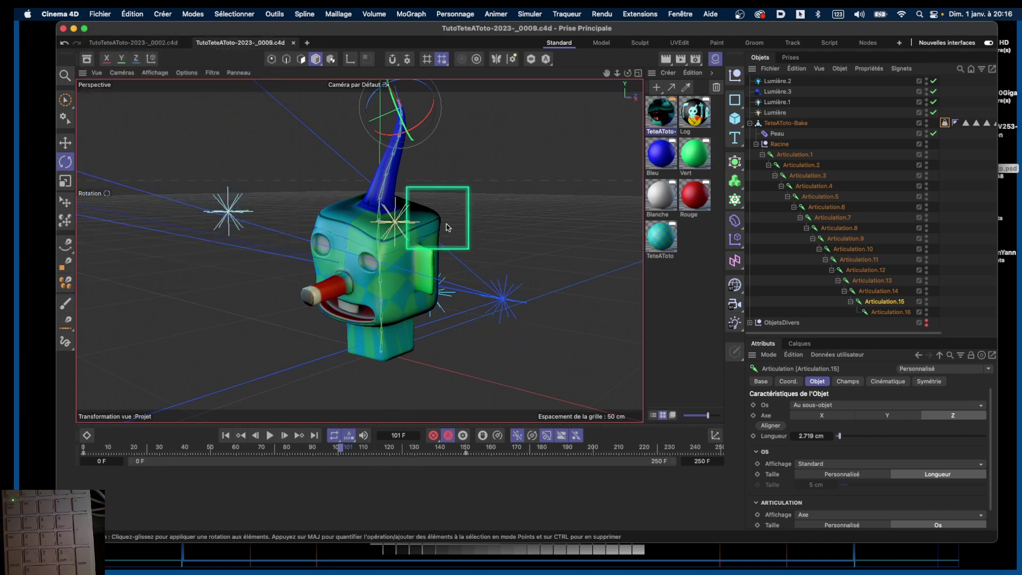
Open the Ligne temporelle (Feuille d'Exposition) window and place it, widened, beneath the head in the viewport
left_click_drag(616, 72, 599, 98)
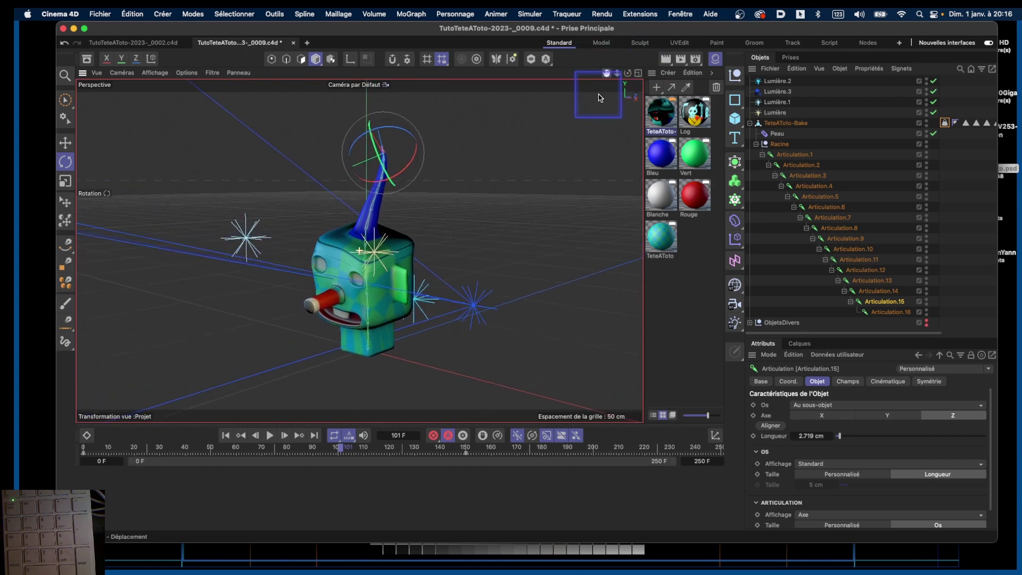
left_click(681, 14)
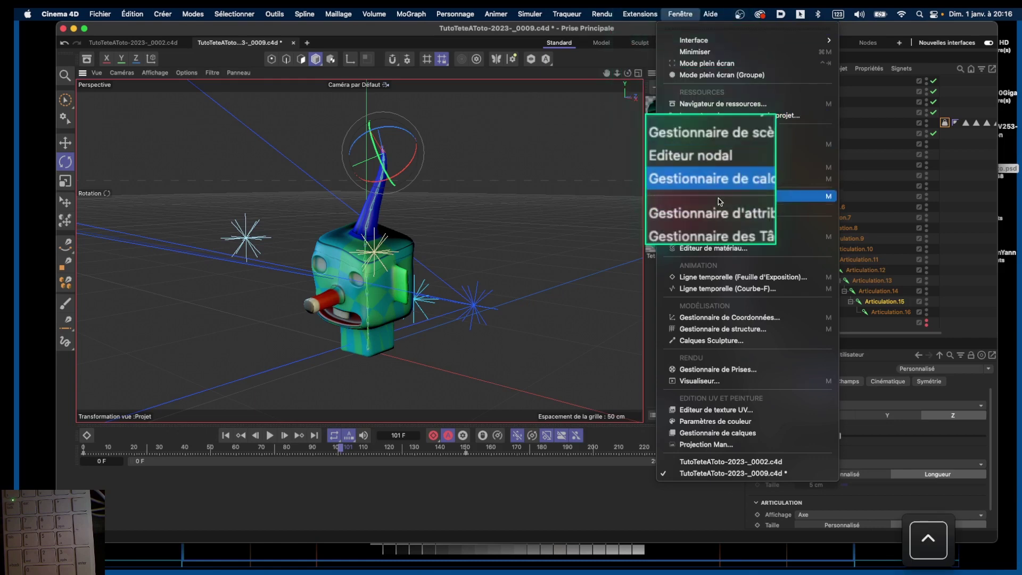
left_click(749, 279)
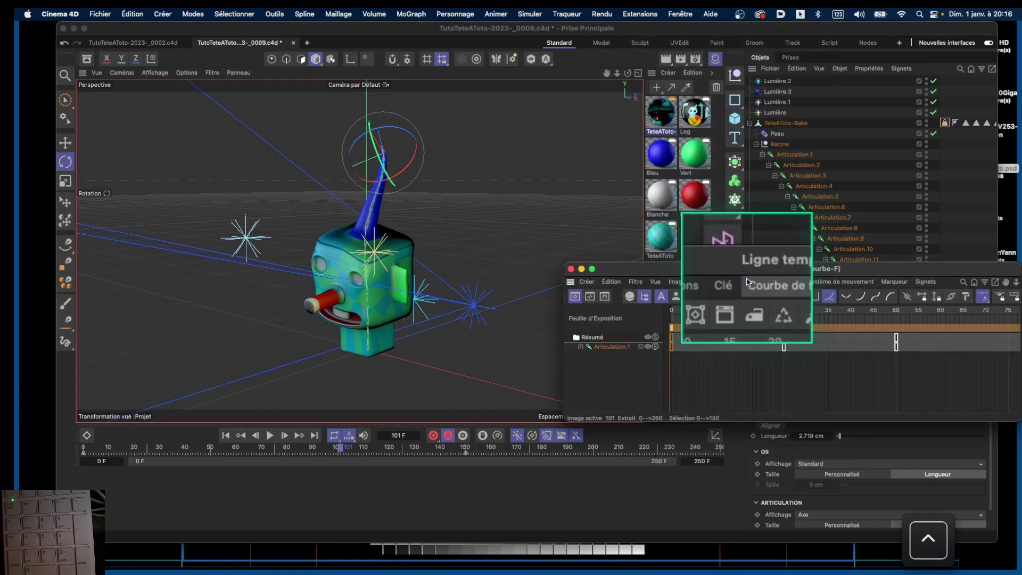
left_click_drag(725, 269, 210, 357)
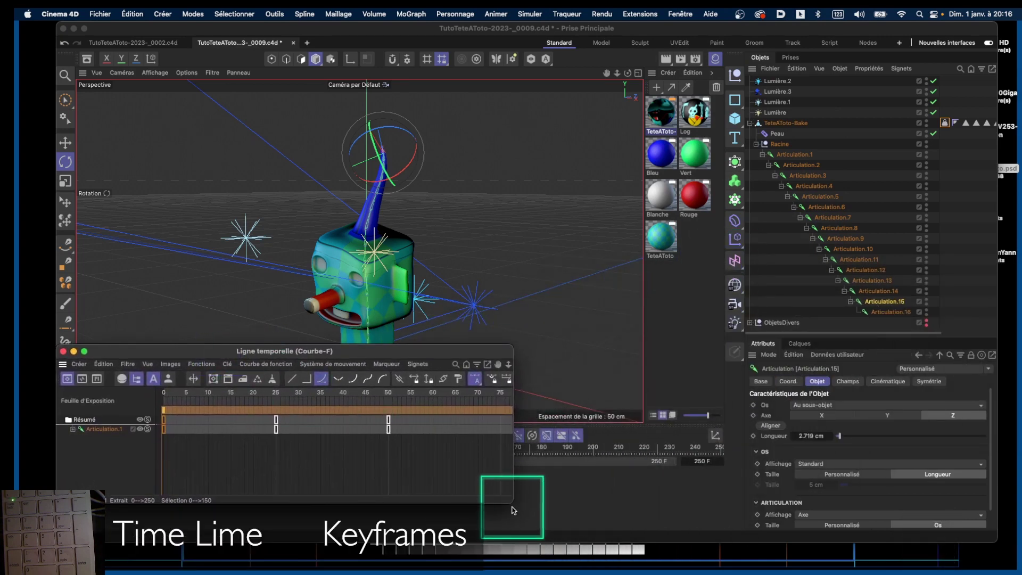
left_click_drag(509, 502, 960, 521)
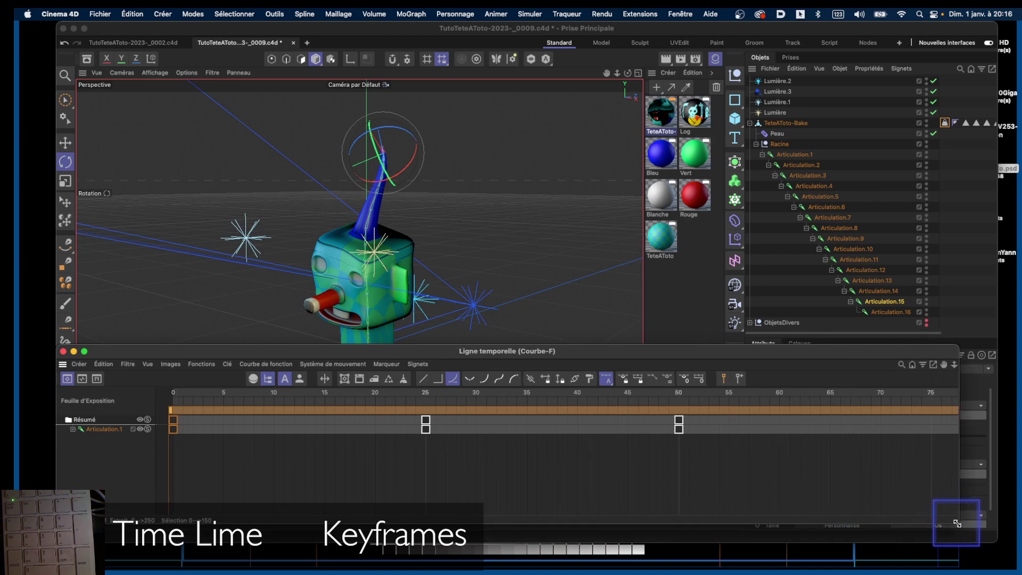
left_click_drag(605, 351, 604, 372)
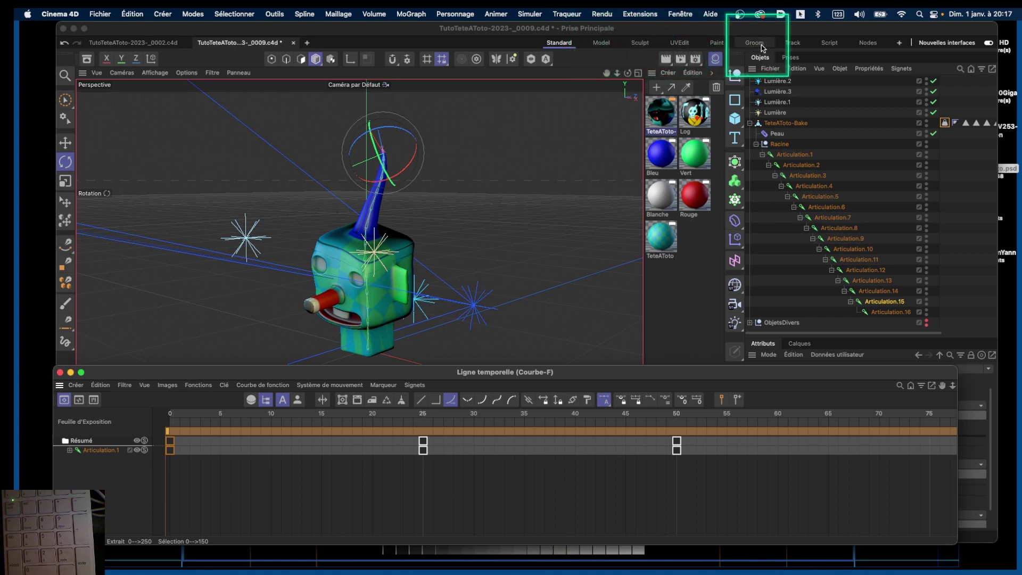
left_click(899, 43)
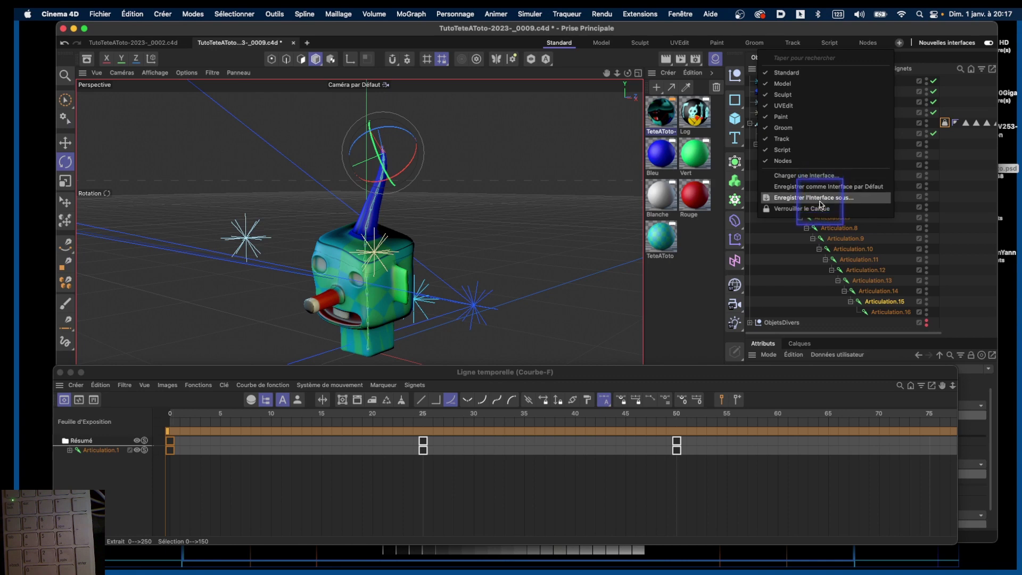
left_click(898, 43)
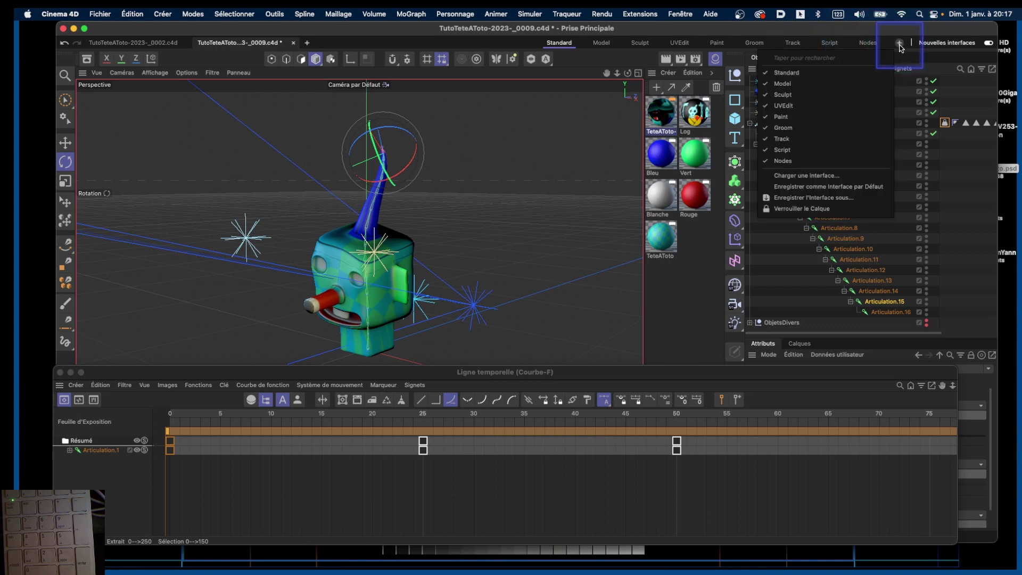
left_click(899, 45)
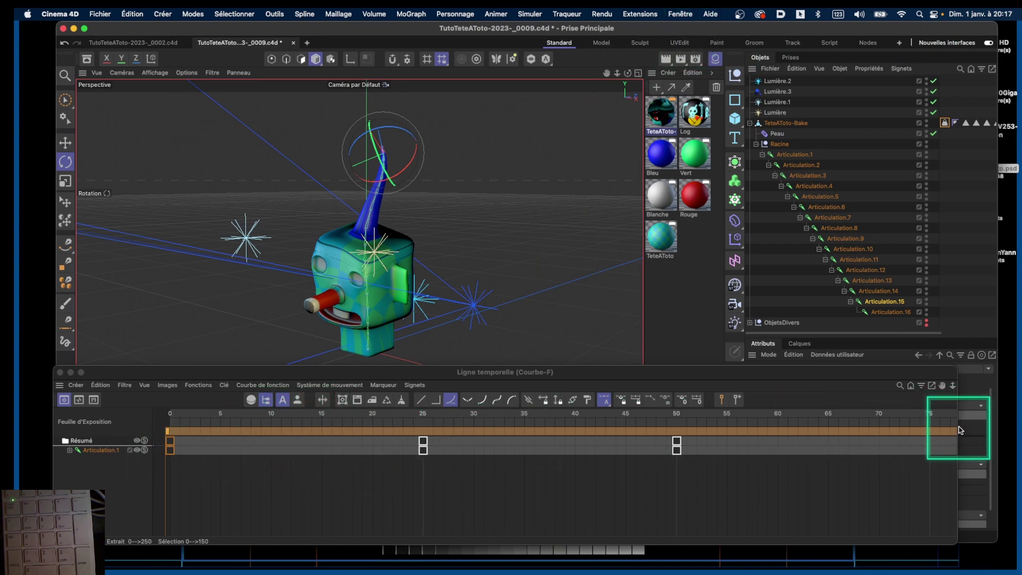
Examine the rotation tracks of Articulation.1 and its child joints across frames 0 to 250, and collapse the hierarchy
left_click_drag(952, 385, 420, 512)
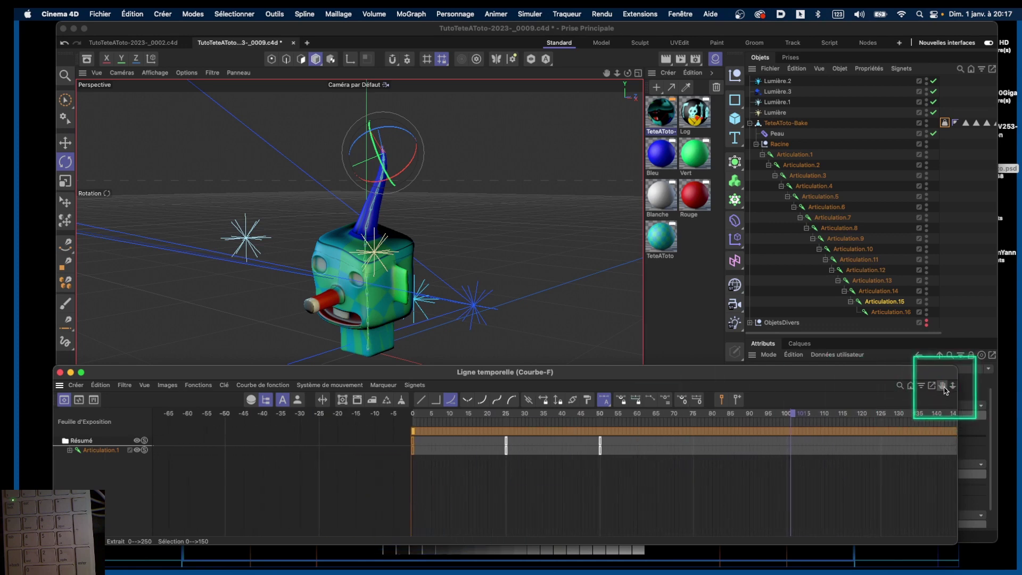
left_click_drag(942, 385, 873, 386)
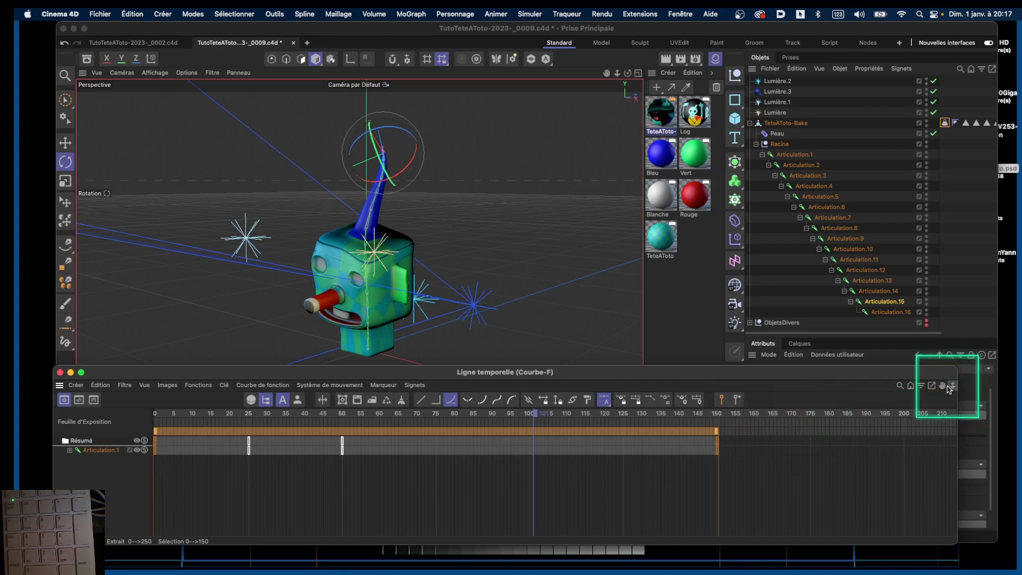
left_click_drag(948, 389, 793, 446)
left_click_drag(952, 393, 795, 417)
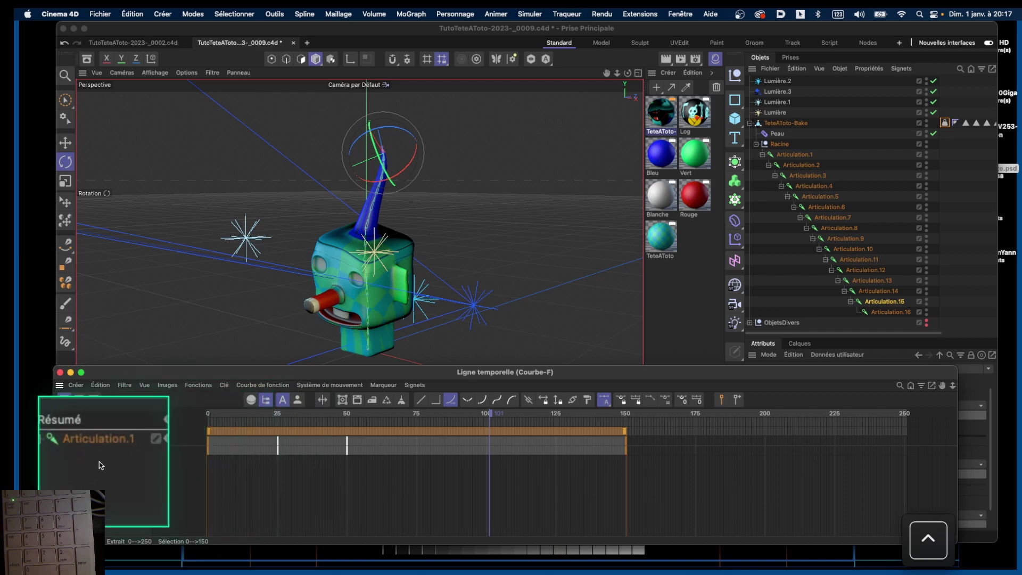
left_click(70, 450)
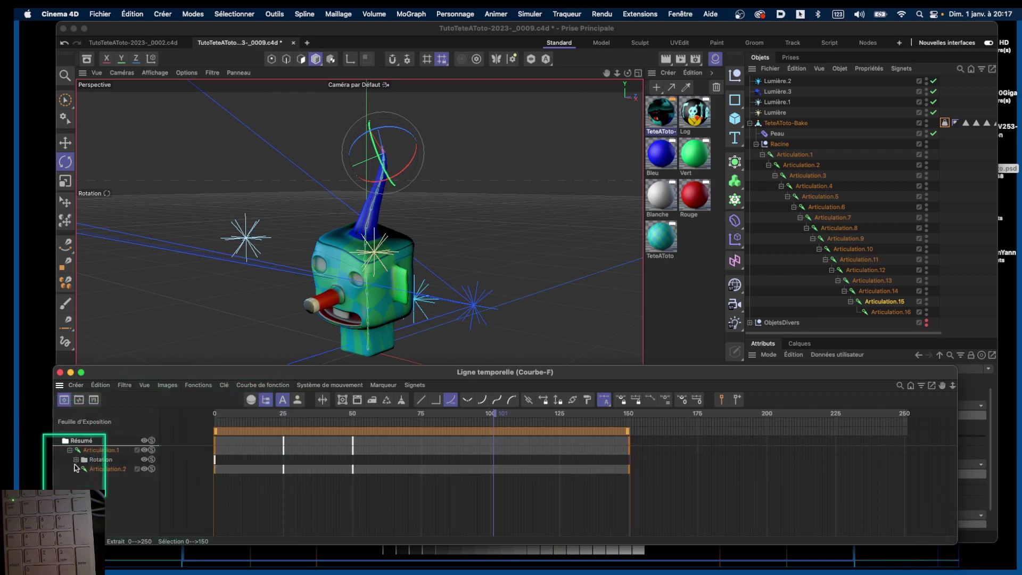
left_click(76, 459)
left_click(76, 497)
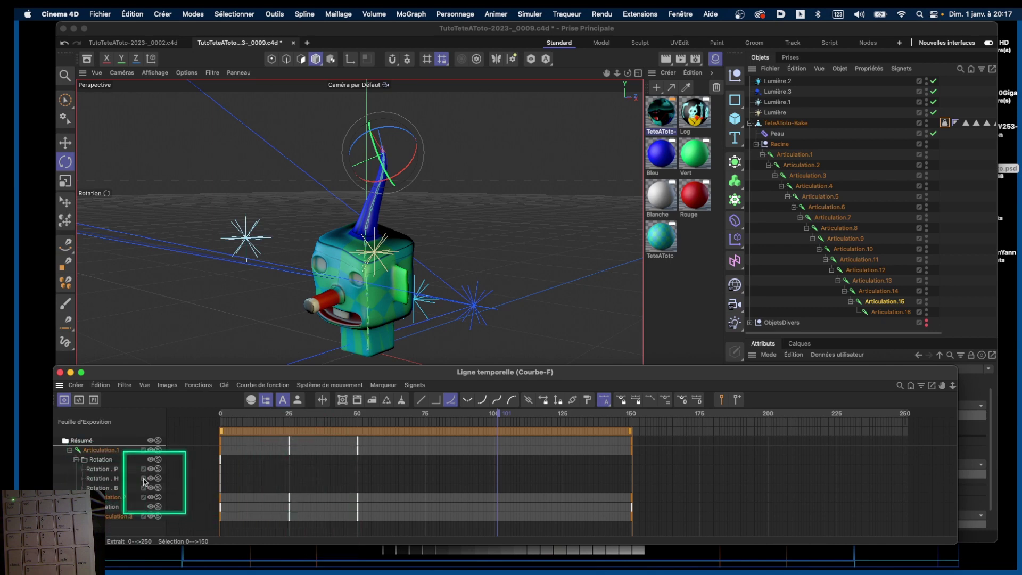
left_click(70, 451)
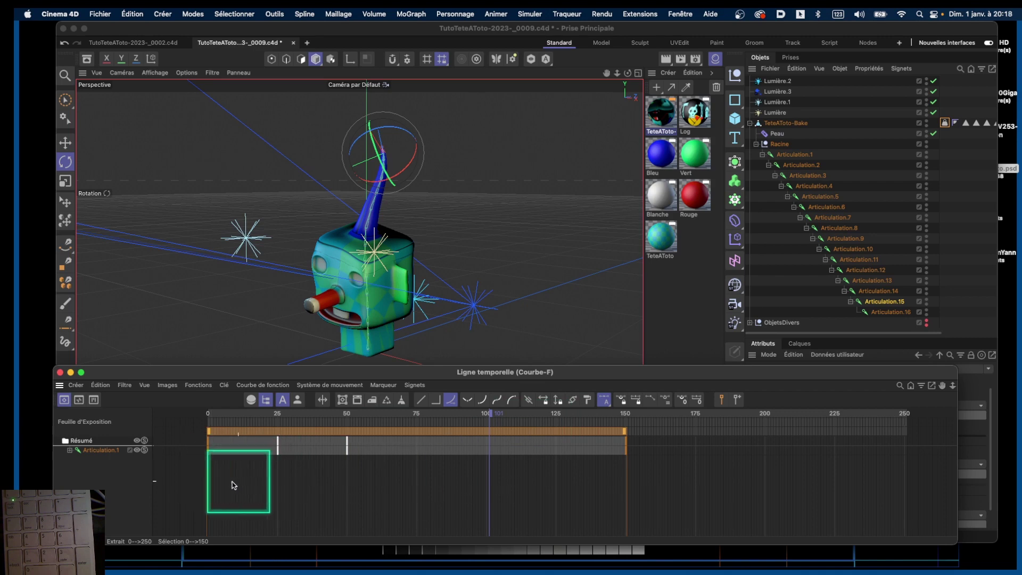
left_click_drag(219, 473, 187, 453)
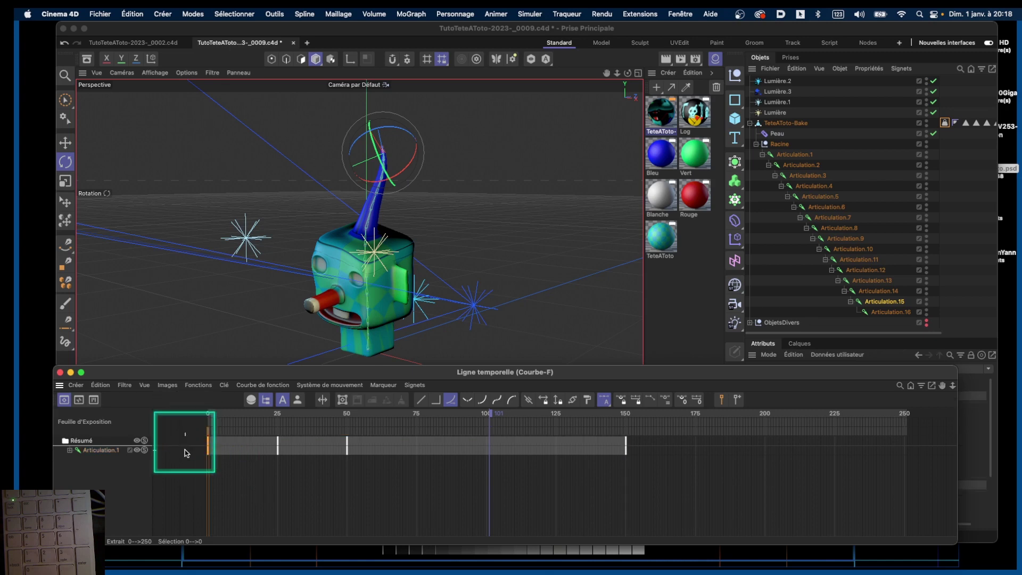
key("ctrl")
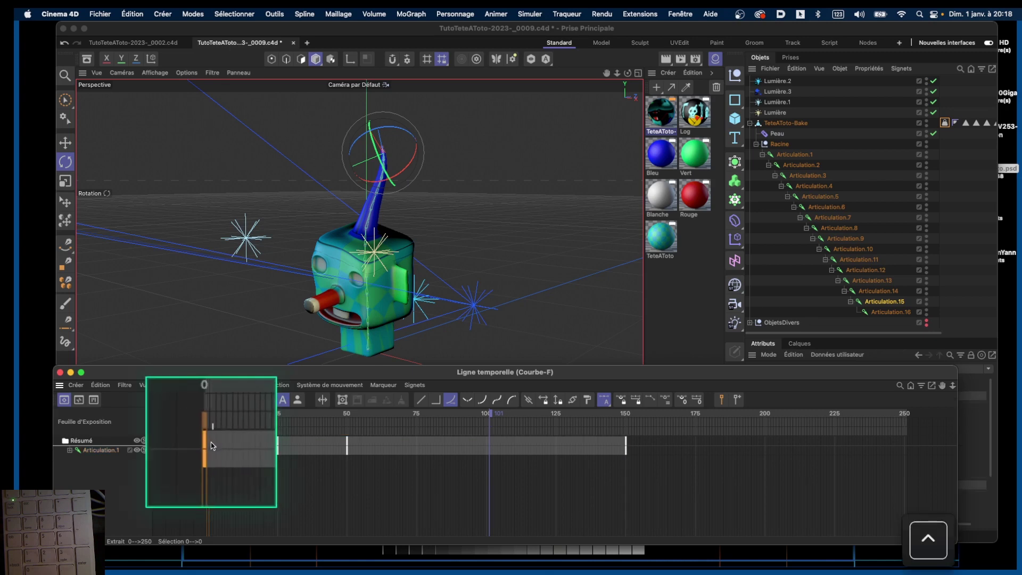
key("ctrl")
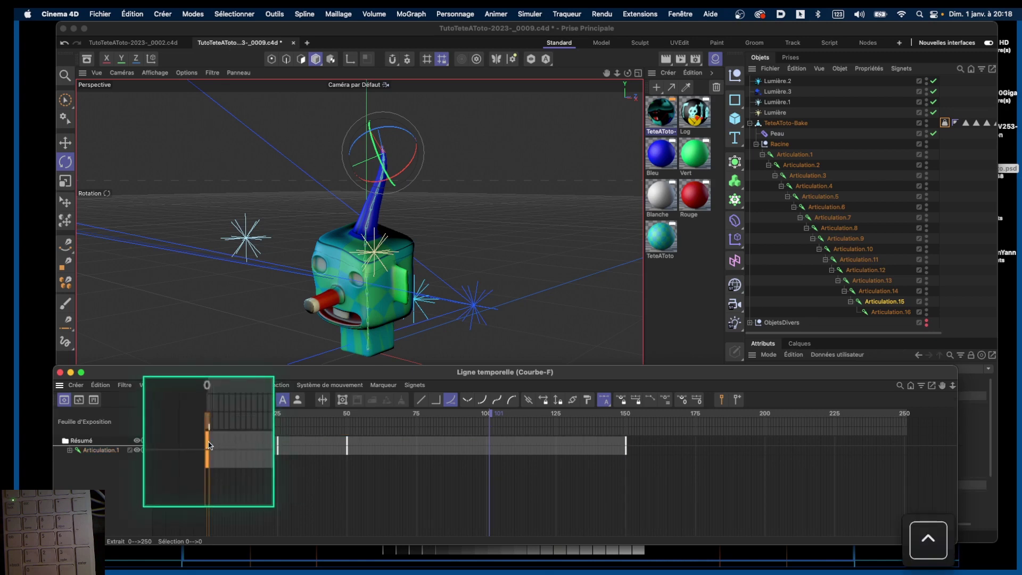
left_click_drag(208, 445, 576, 424, "ctrl")
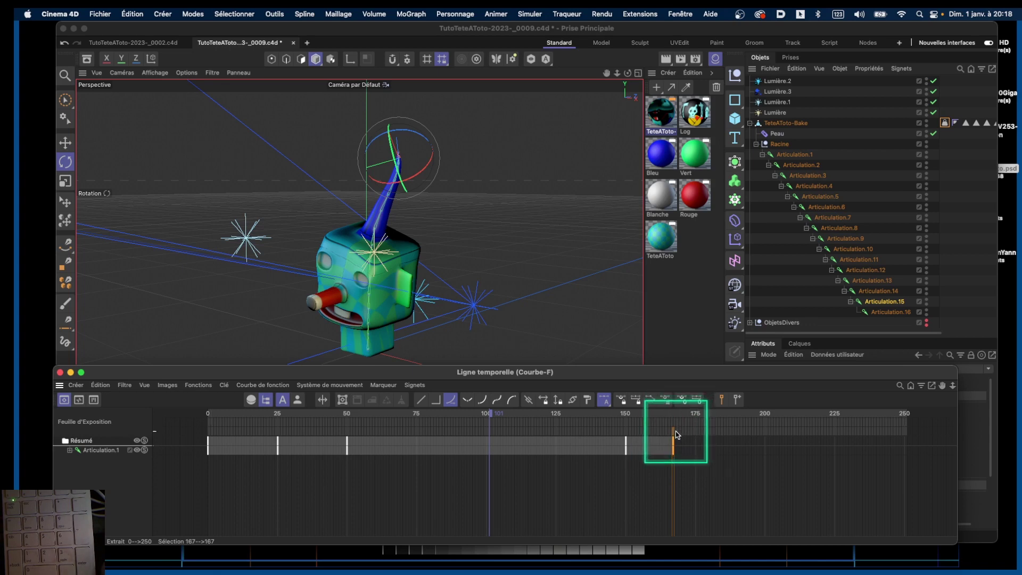
key("super+z")
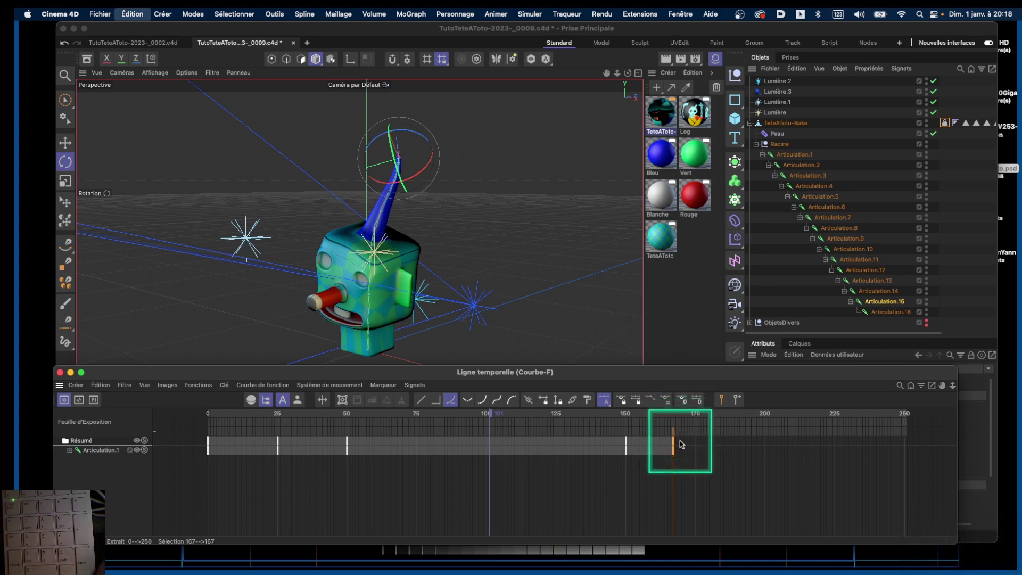
key("super+z")
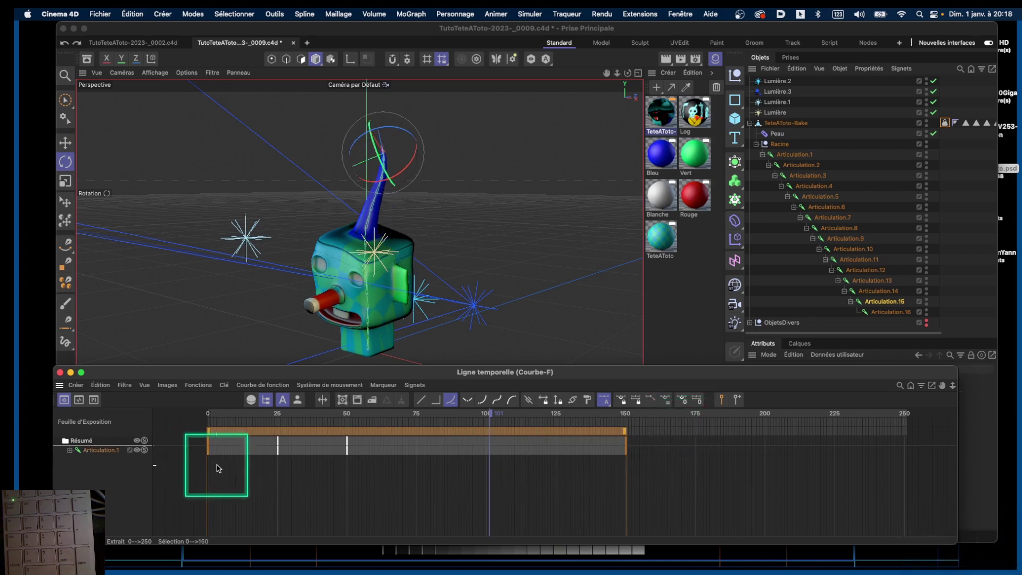
Copy the Articulation.1 hierarchy's keyframes from frame 0 to frame 250
left_click(208, 443)
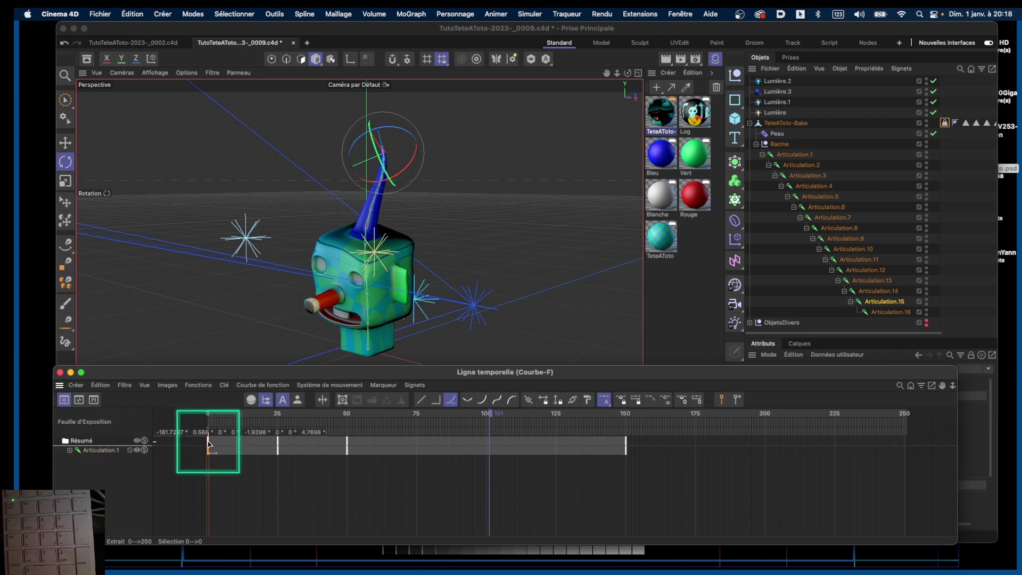
left_click_drag(207, 443, 211, 445)
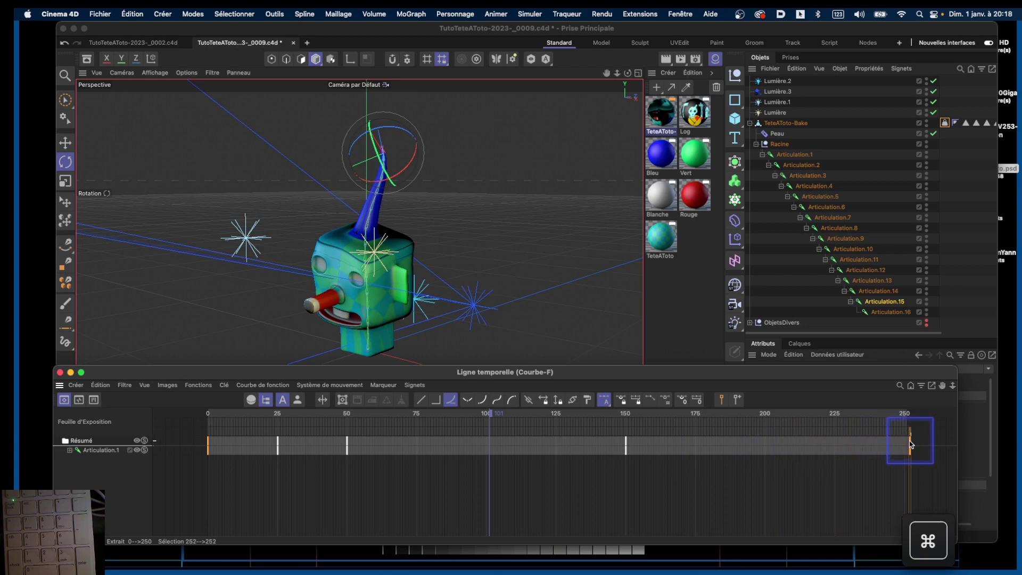
left_click_drag(908, 445, 904, 445)
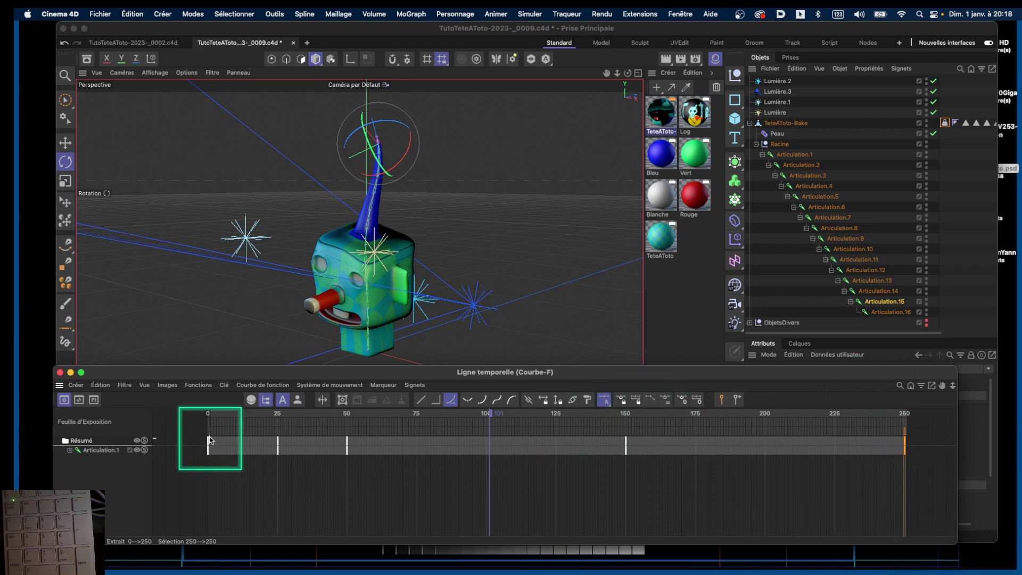
Scrub the animation from frame 0 to 250 and back to check the return to the starting pose
left_click(208, 414)
left_click_drag(197, 413, 914, 382)
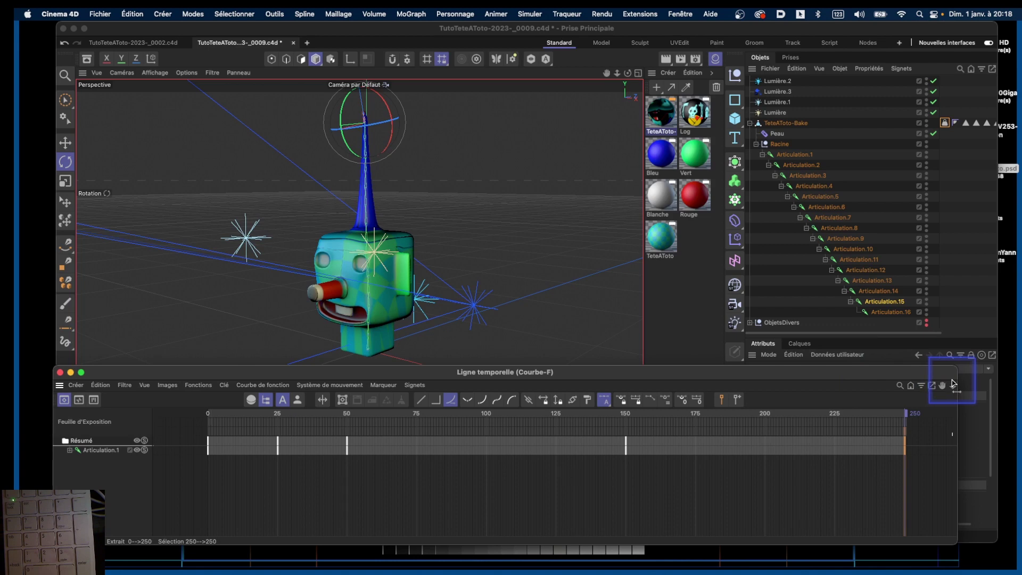
mouse_move(953, 383)
left_mouse_down()
mouse_move(212, 426)
mouse_move(330, 414)
mouse_move(266, 413)
mouse_move(282, 407)
mouse_move(628, 401)
mouse_move(529, 407)
left_mouse_up()
Move the frame 150 keyframes to frame 100 and play the animation to check the timing
left_click(644, 465)
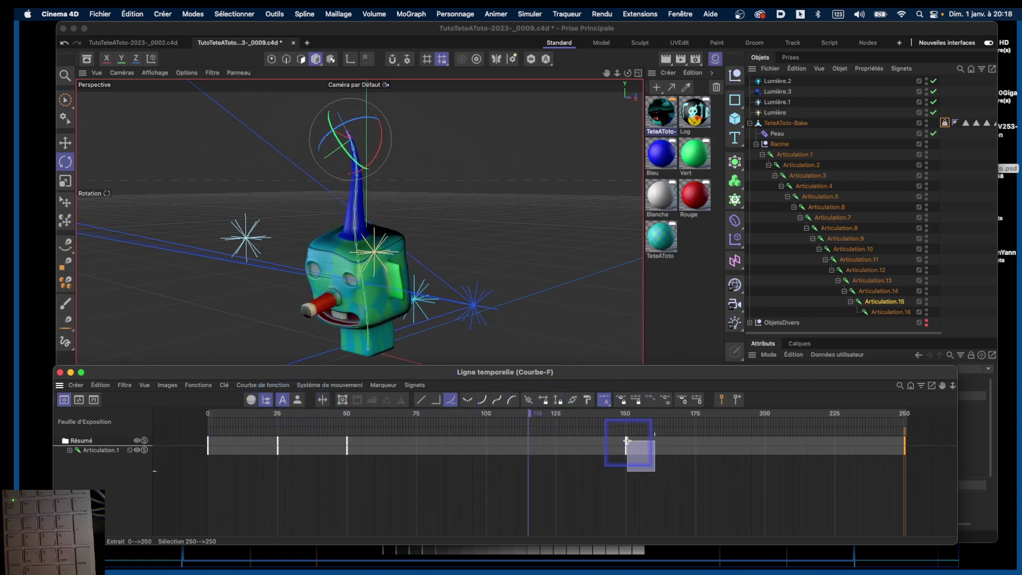
left_click_drag(628, 444, 489, 443)
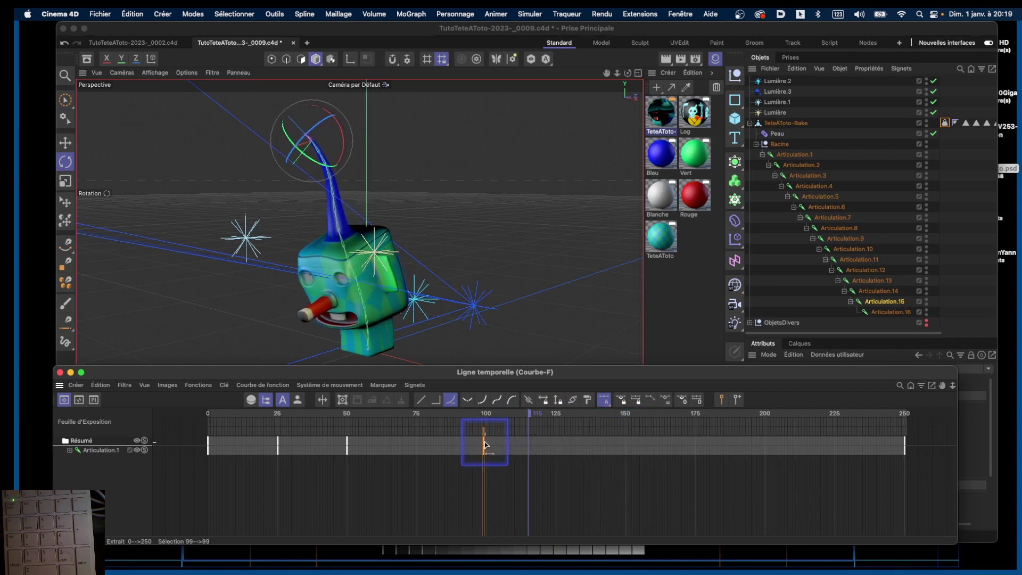
left_click(367, 414)
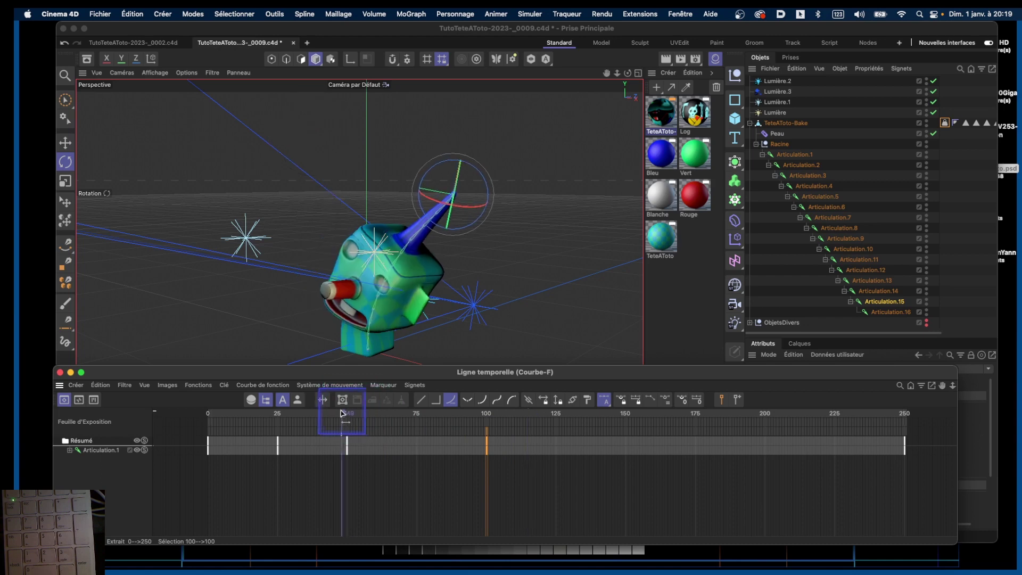
key("space")
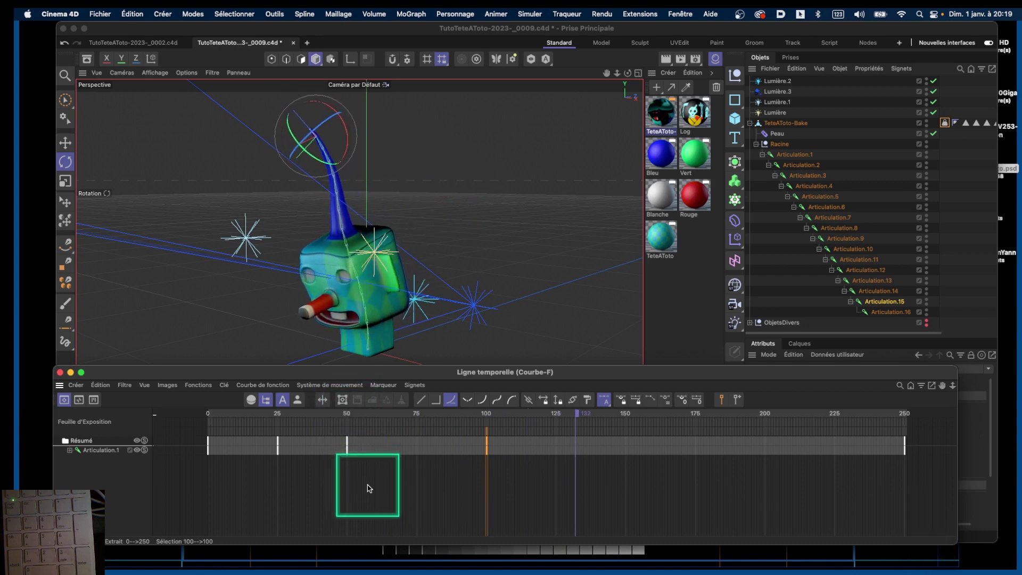
Copy the frame 25 keyframes to frame 150 and play the animation to check the added pose
left_click(278, 445)
mouse_move(278, 441)
left_click_drag(277, 445, 287, 446)
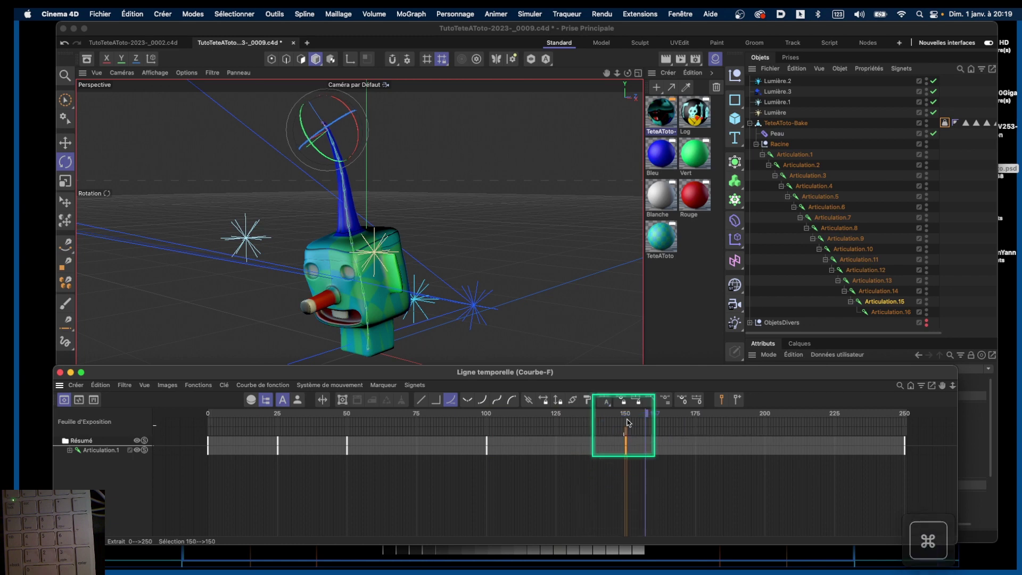
mouse_move(646, 414)
left_mouse_down()
mouse_move(182, 445)
mouse_move(253, 447)
left_mouse_up()
key("F8")
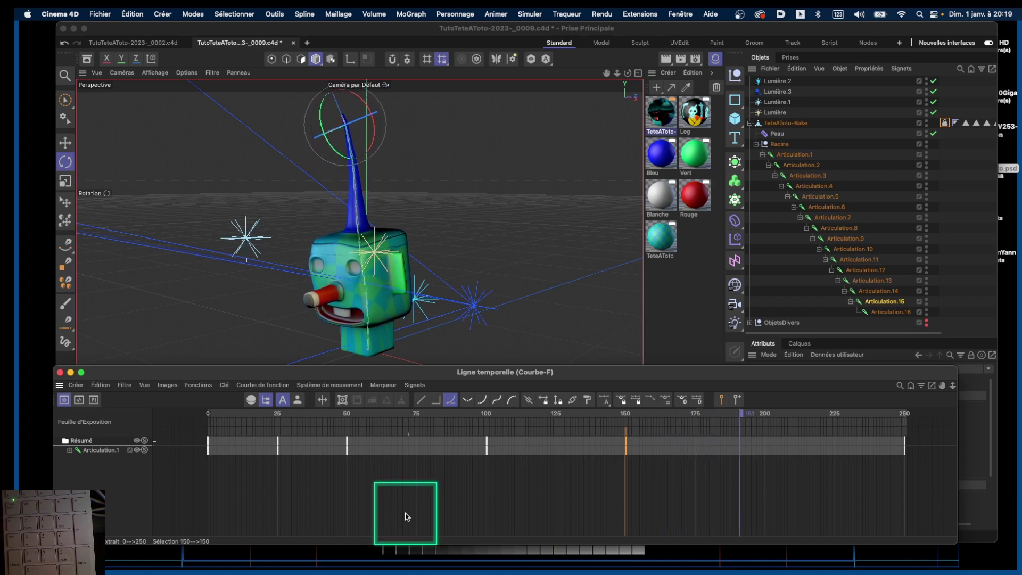
key("space")
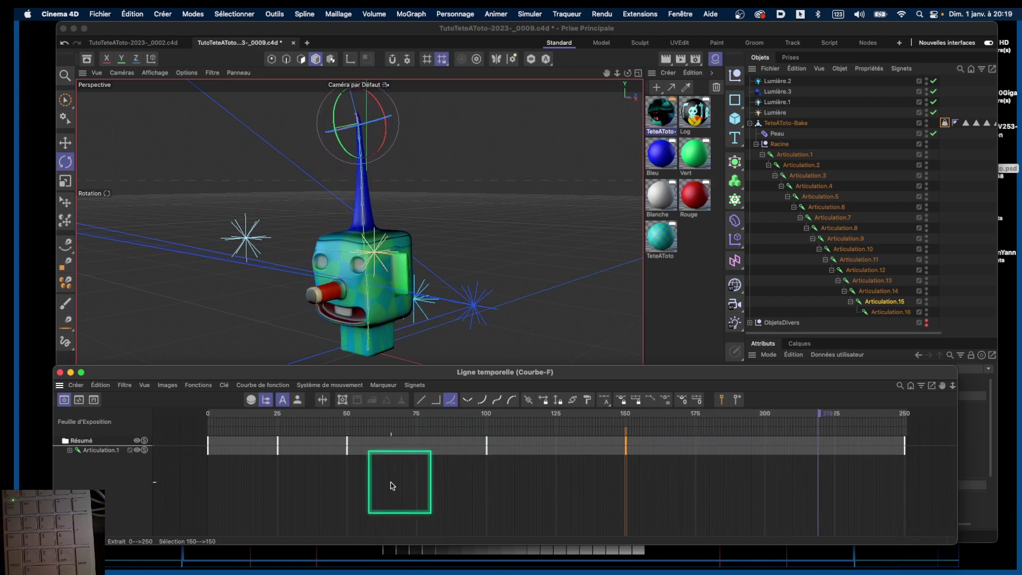
Copy the frame 25 and 50 keyframes together to frames 194 and 219, and play the result
left_click_drag(272, 469, 354, 428)
mouse_move(279, 440)
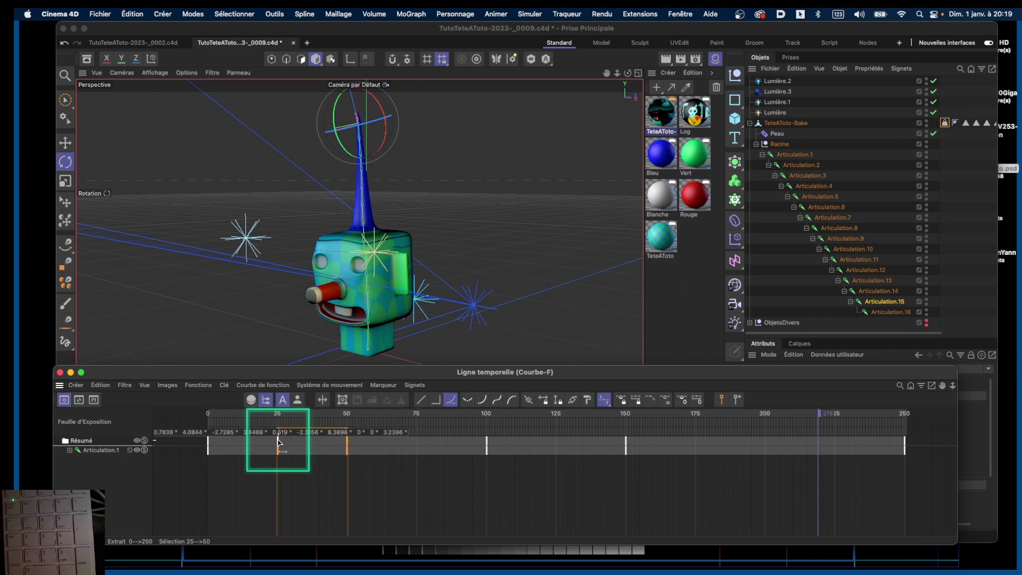
left_click_drag(278, 441, 657, 432, "super")
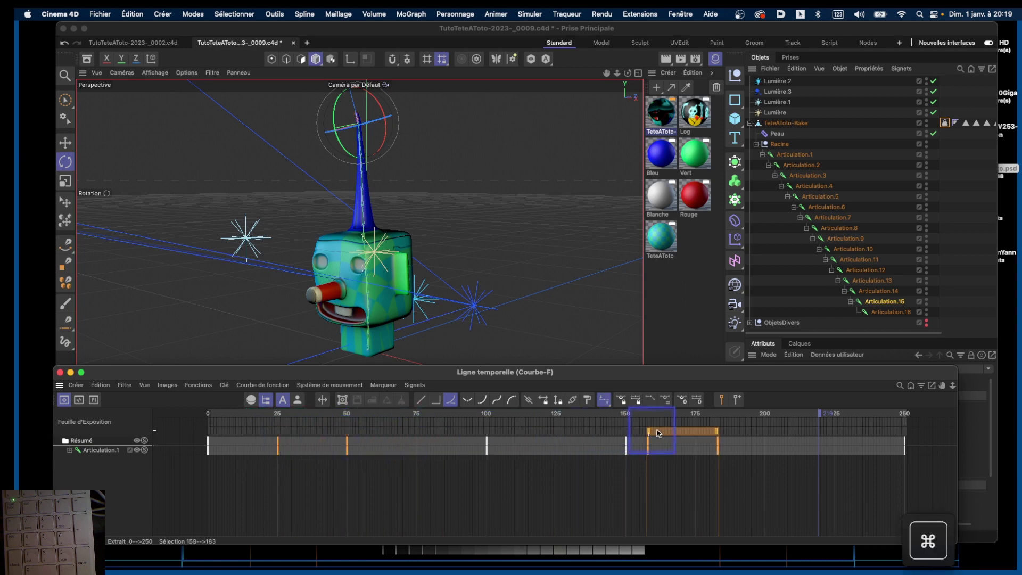
left_click_drag(759, 429, 737, 431)
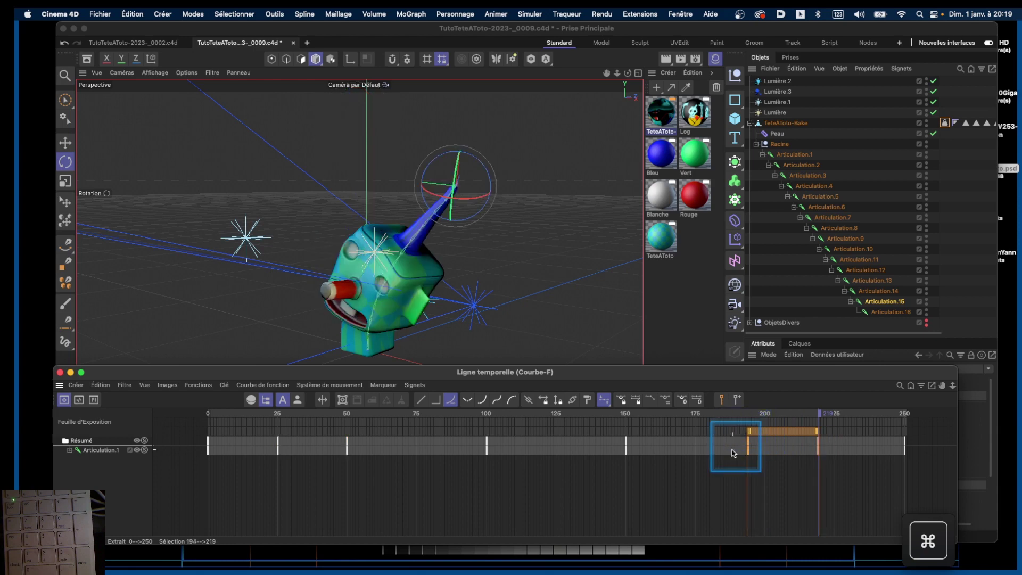
left_click(694, 414)
key("F8")
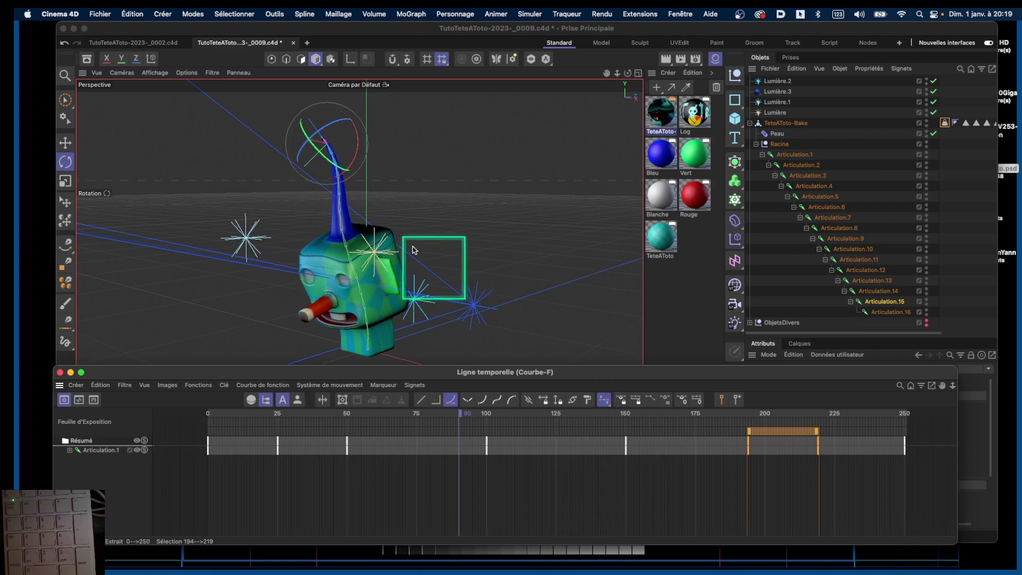
Save the project as an incremental version, TutoTeteAToto-2023-_0010.c4d
left_click(100, 14)
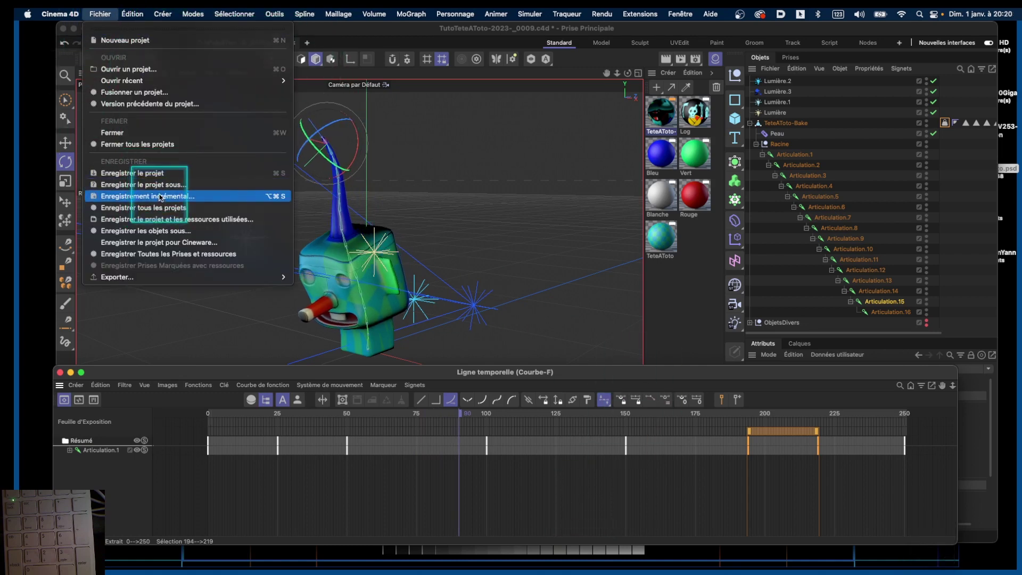
left_click(160, 197)
Lower the Ligne temporelle window to uncover the viewport and playback controls, and reframe the head from a lower angle
left_click_drag(565, 372, 571, 477)
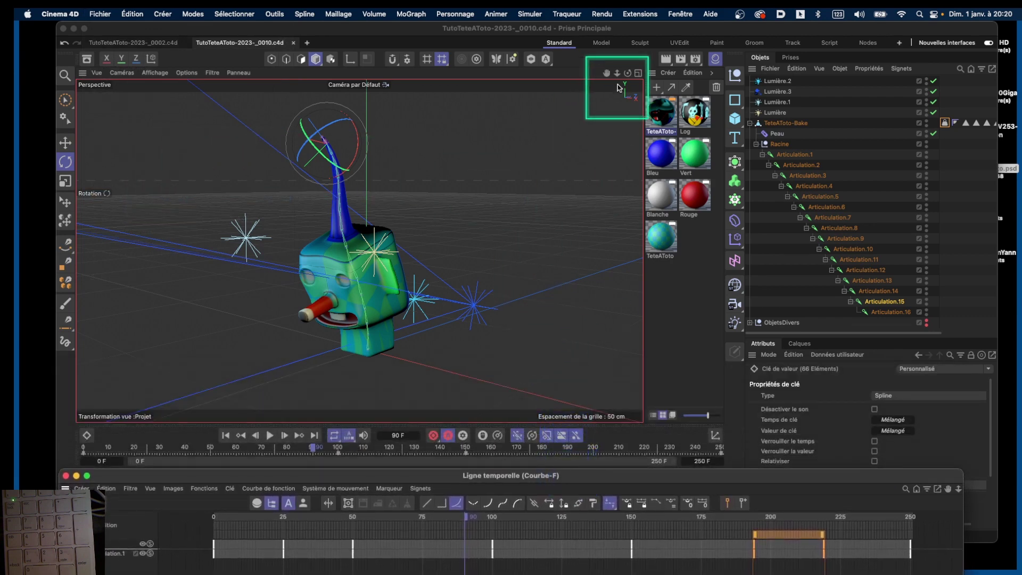
mouse_move(628, 73)
left_mouse_down()
mouse_move(664, 48)
mouse_move(638, 78)
mouse_move(612, 82)
mouse_move(641, 64)
mouse_move(625, 76)
left_mouse_up()
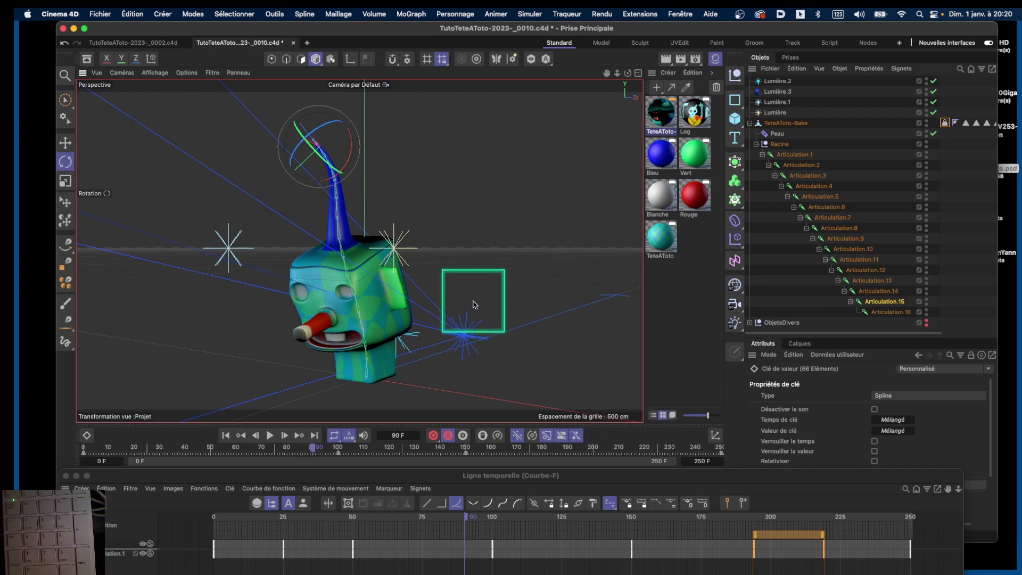
left_click_drag(616, 73, 629, 73)
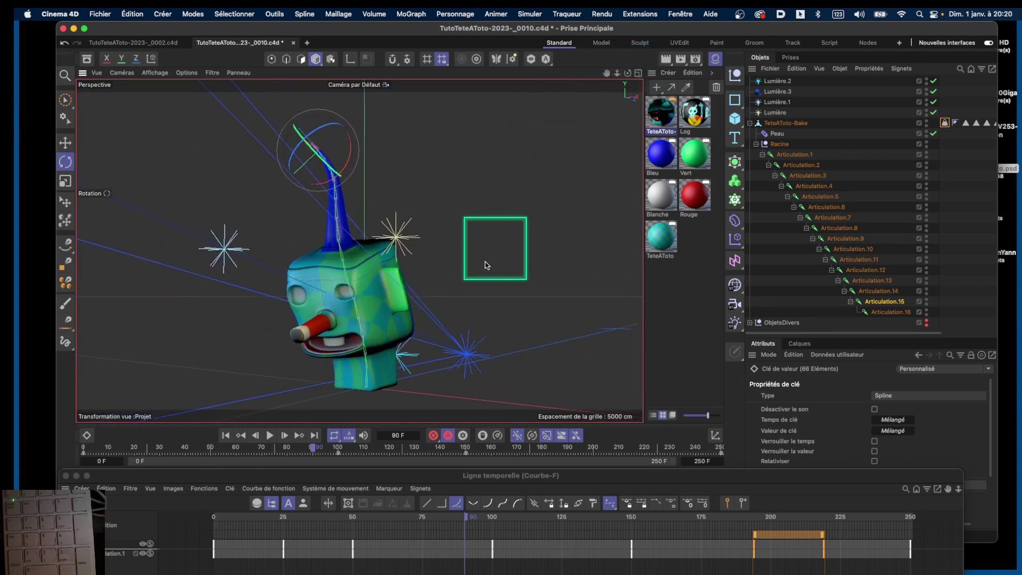